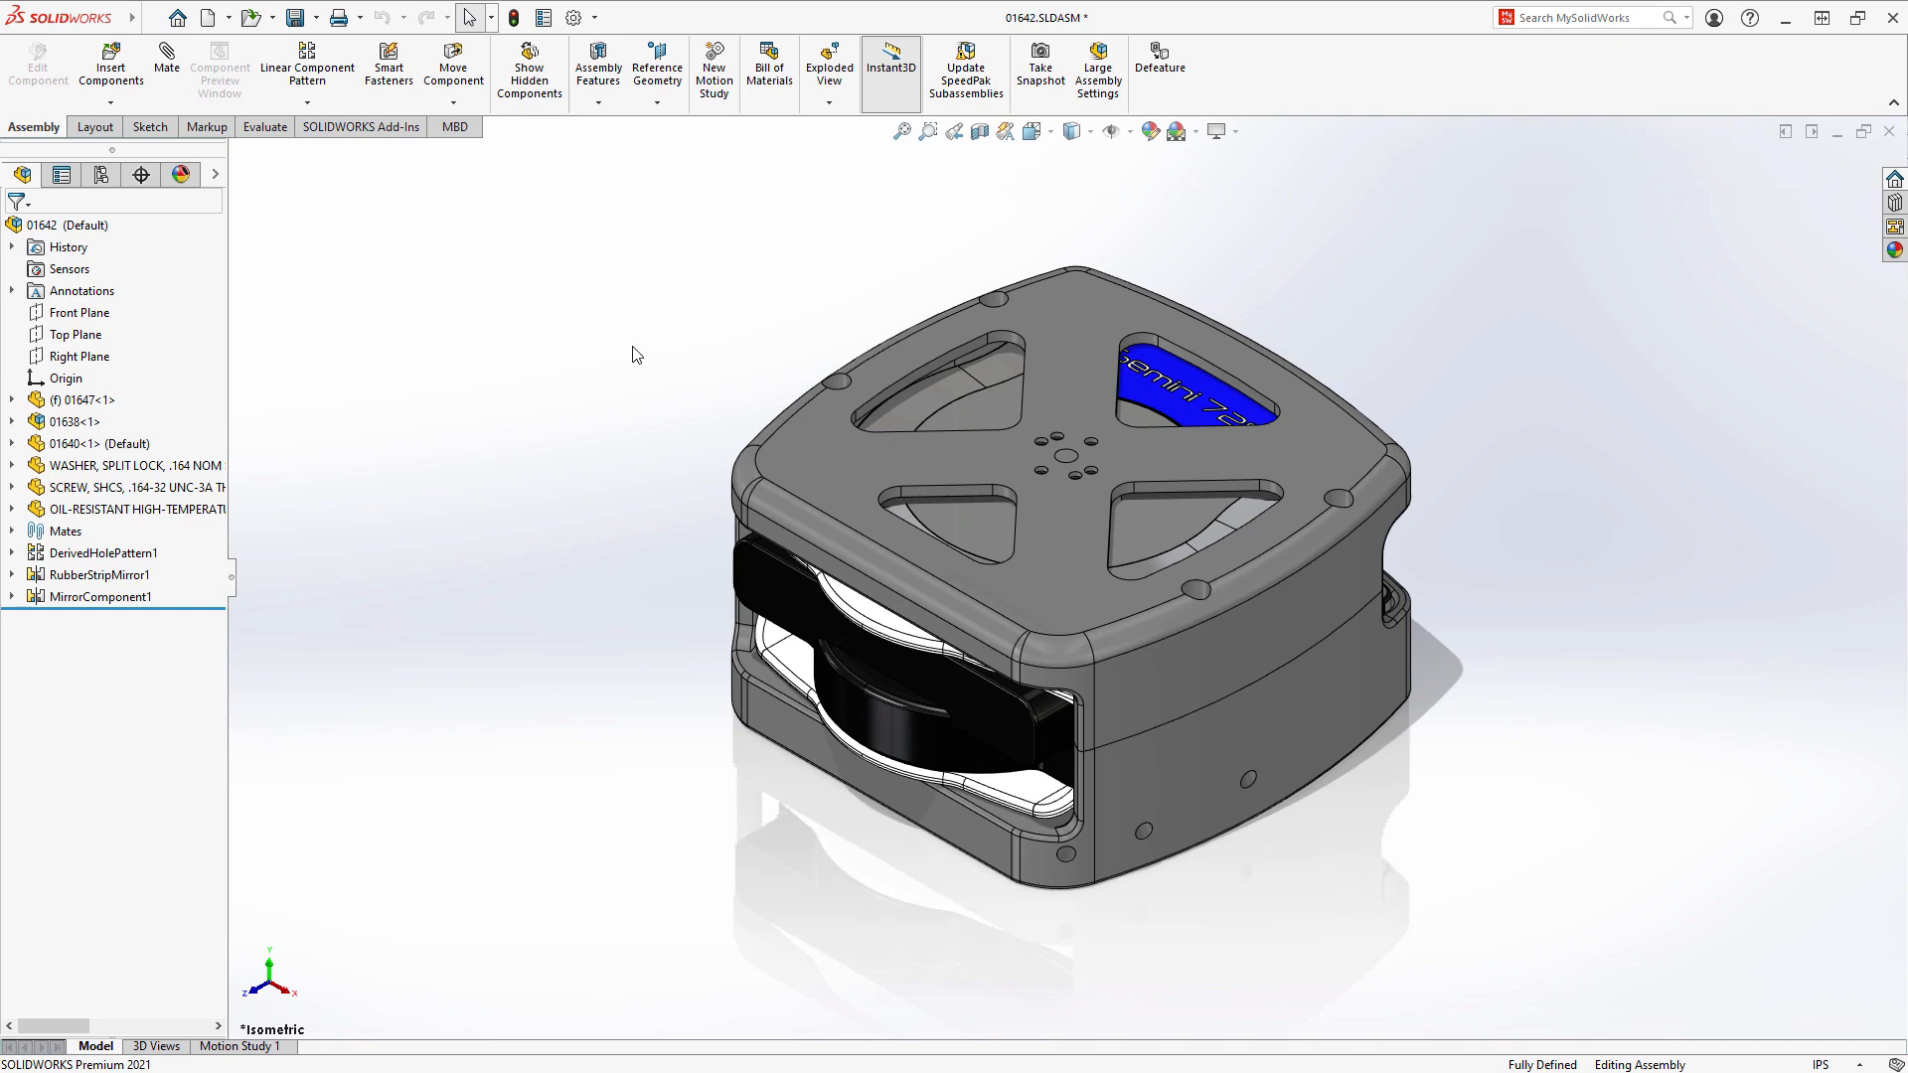
Step: Open the top cover part 01640 from the assembly and create a Multi Material Overmolding study with 2 injection units and solid analysis
click(798, 426)
click(862, 316)
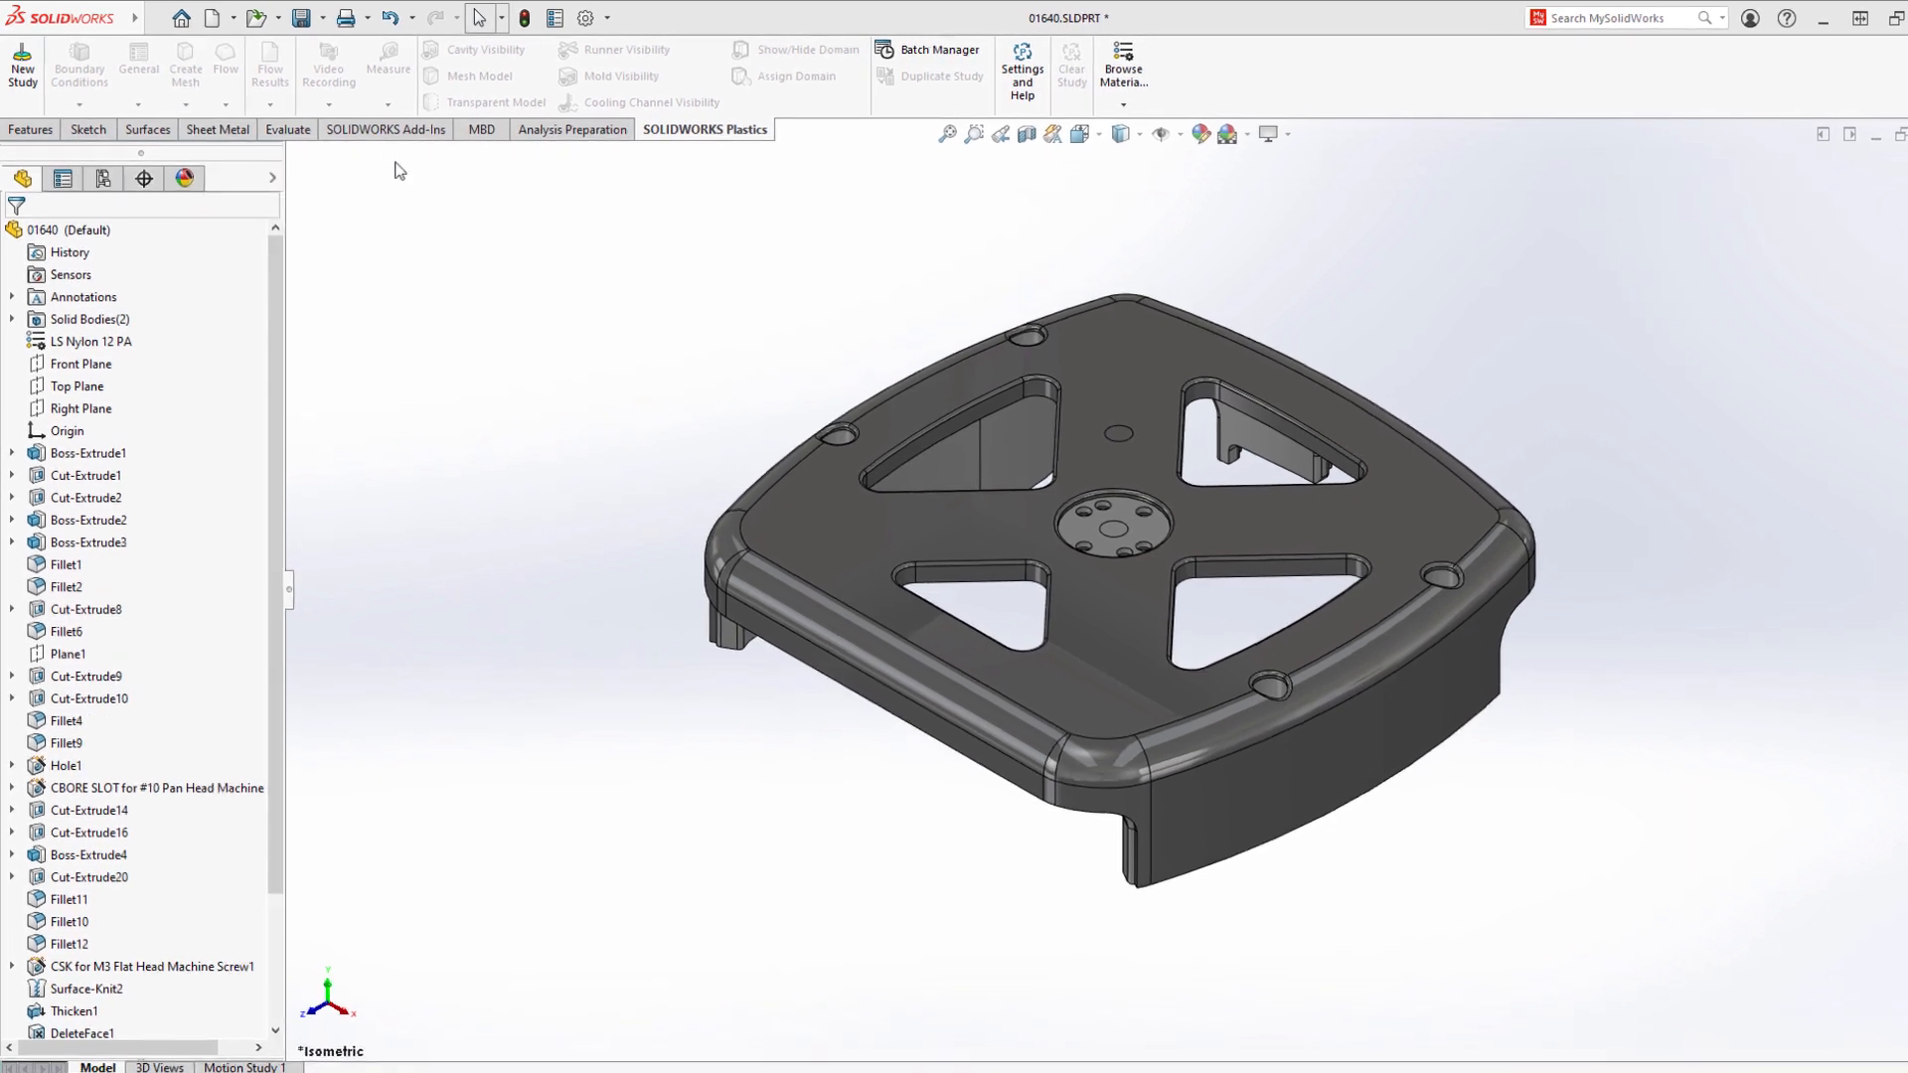
click(28, 79)
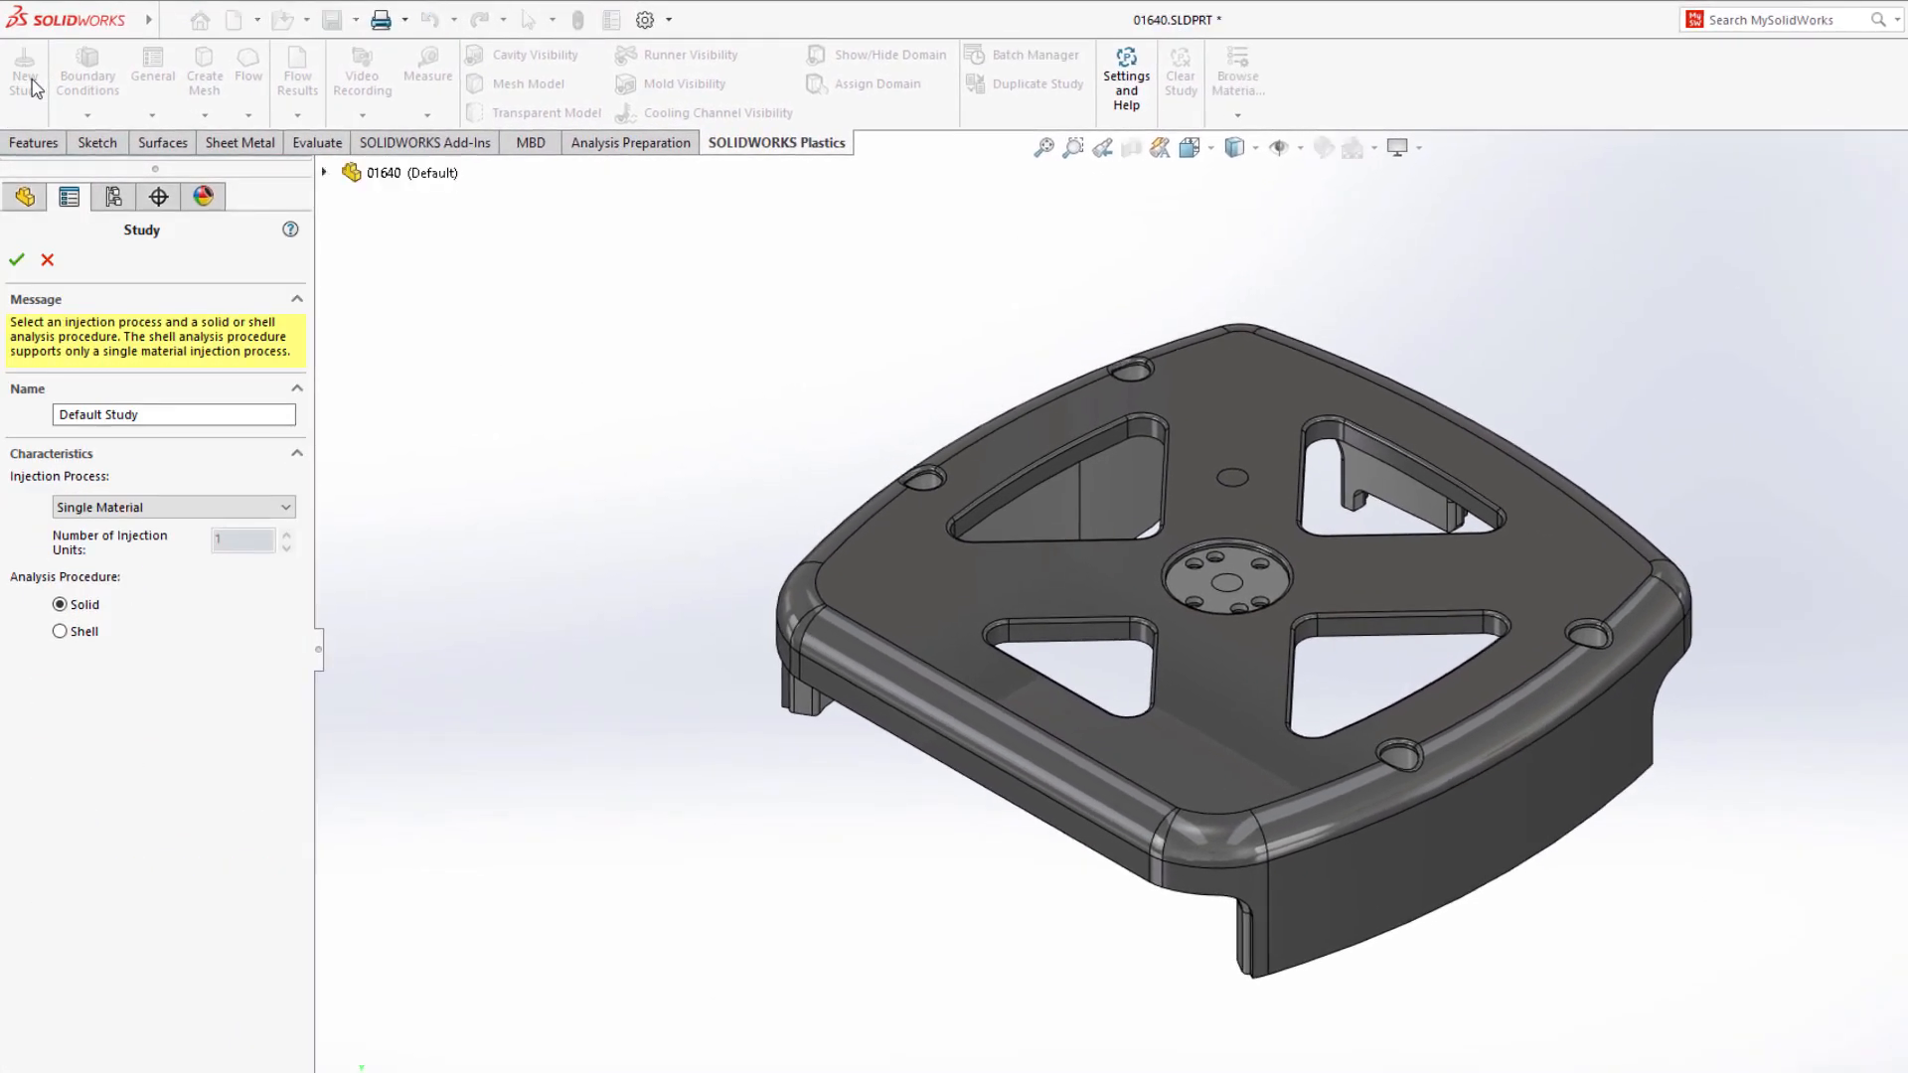
click(275, 507)
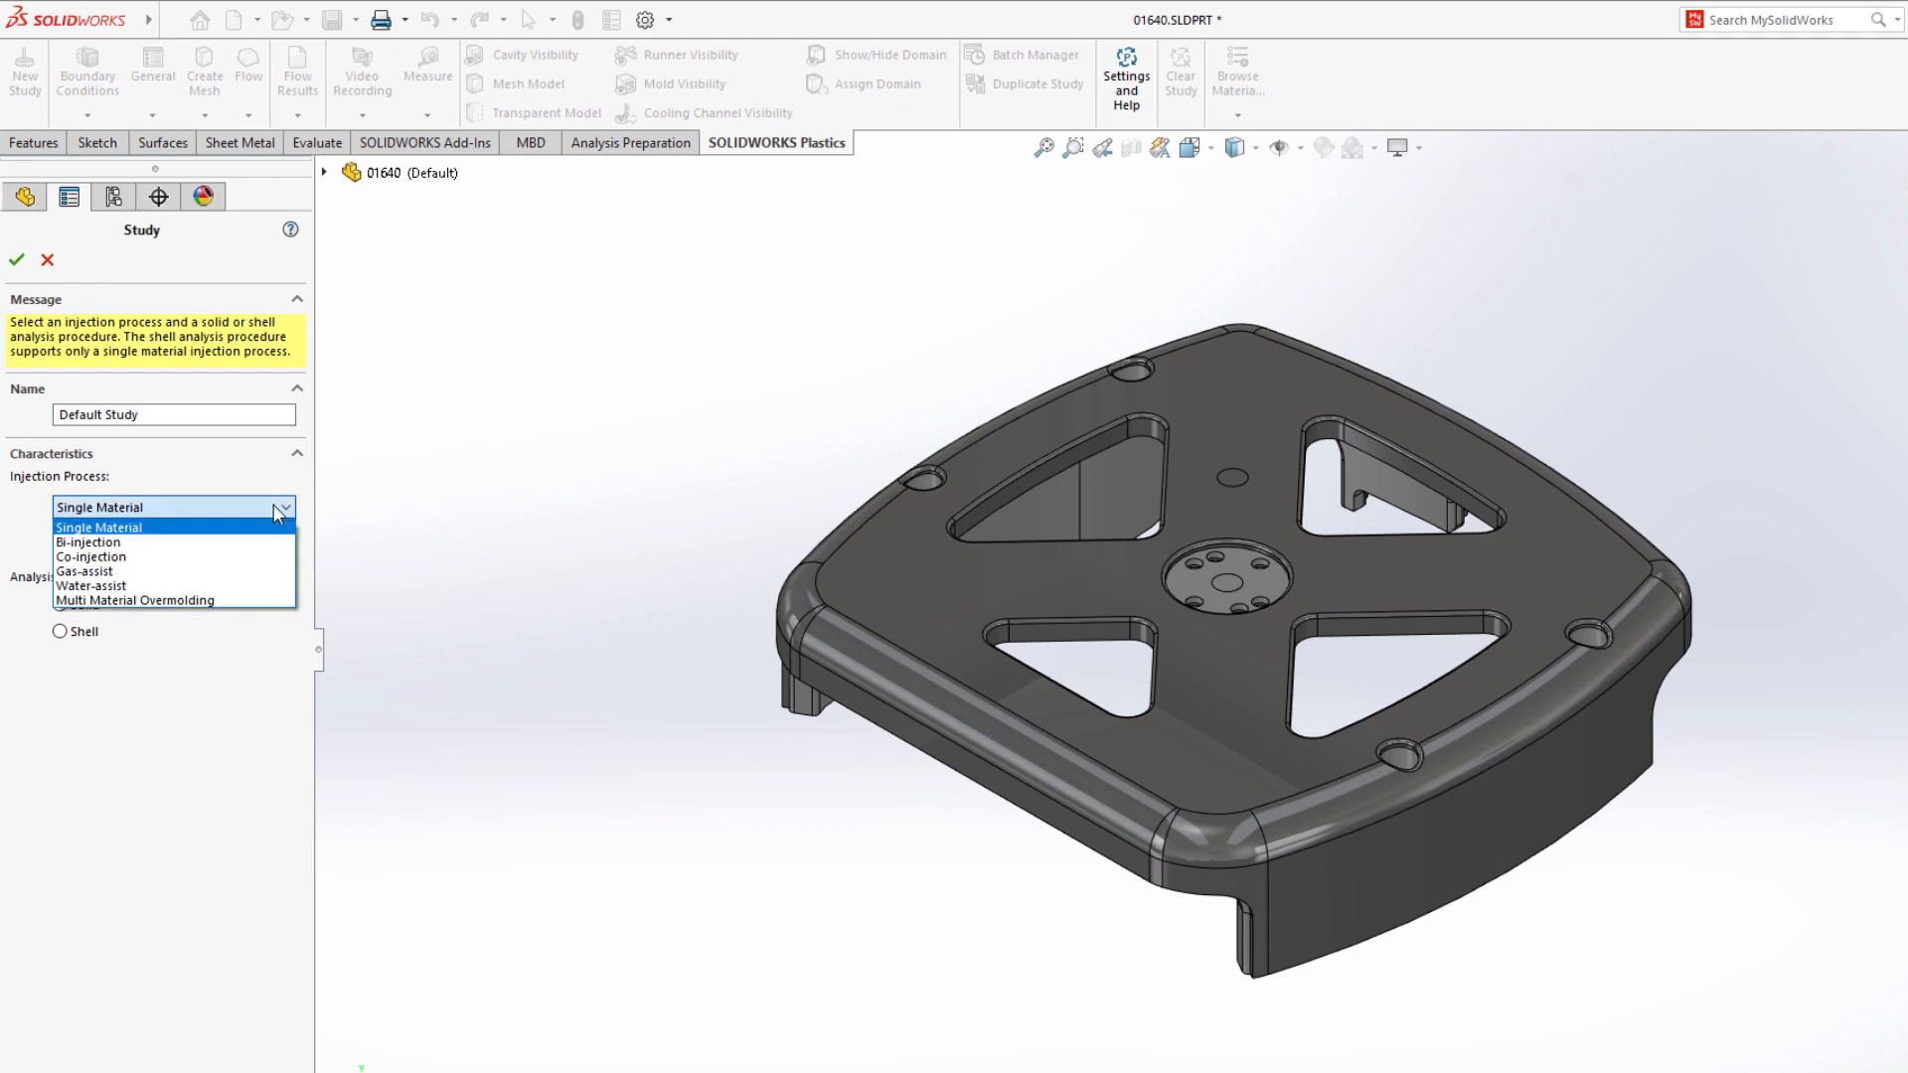
click(264, 600)
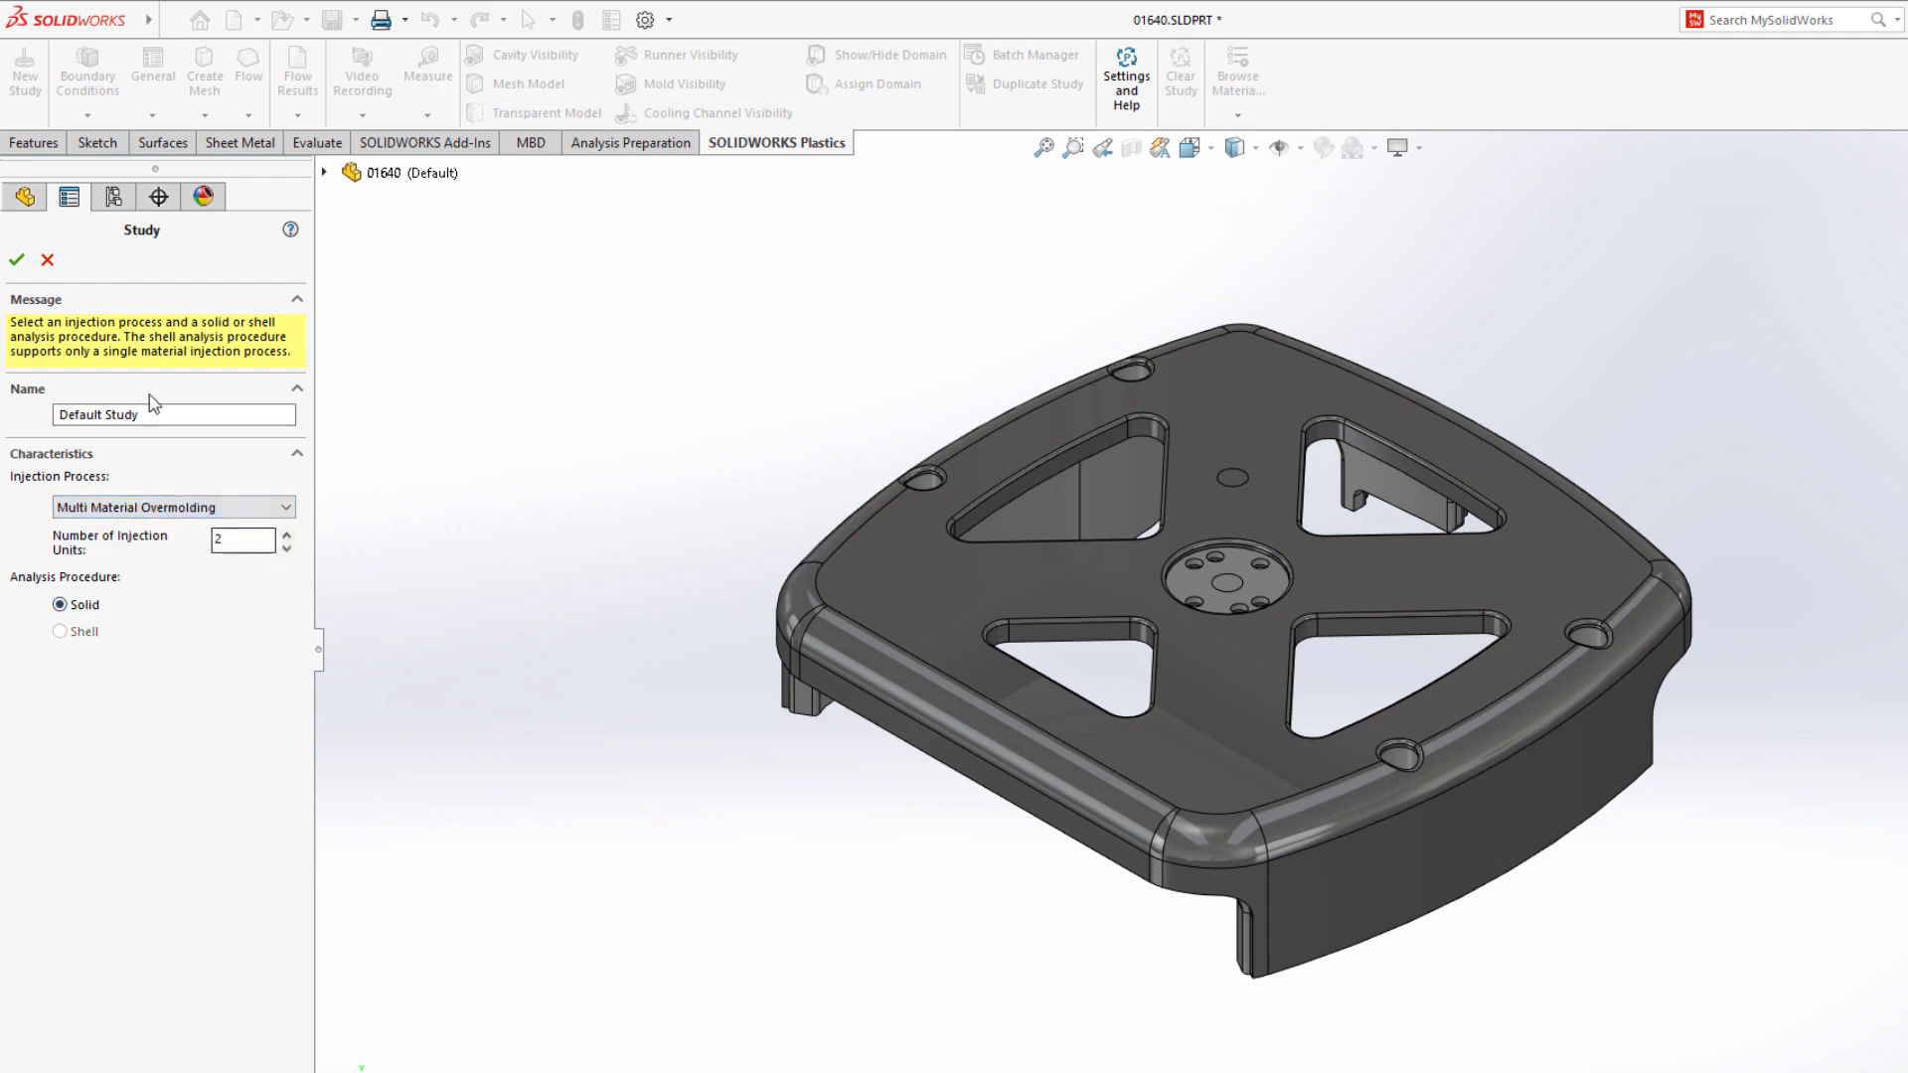
click(18, 259)
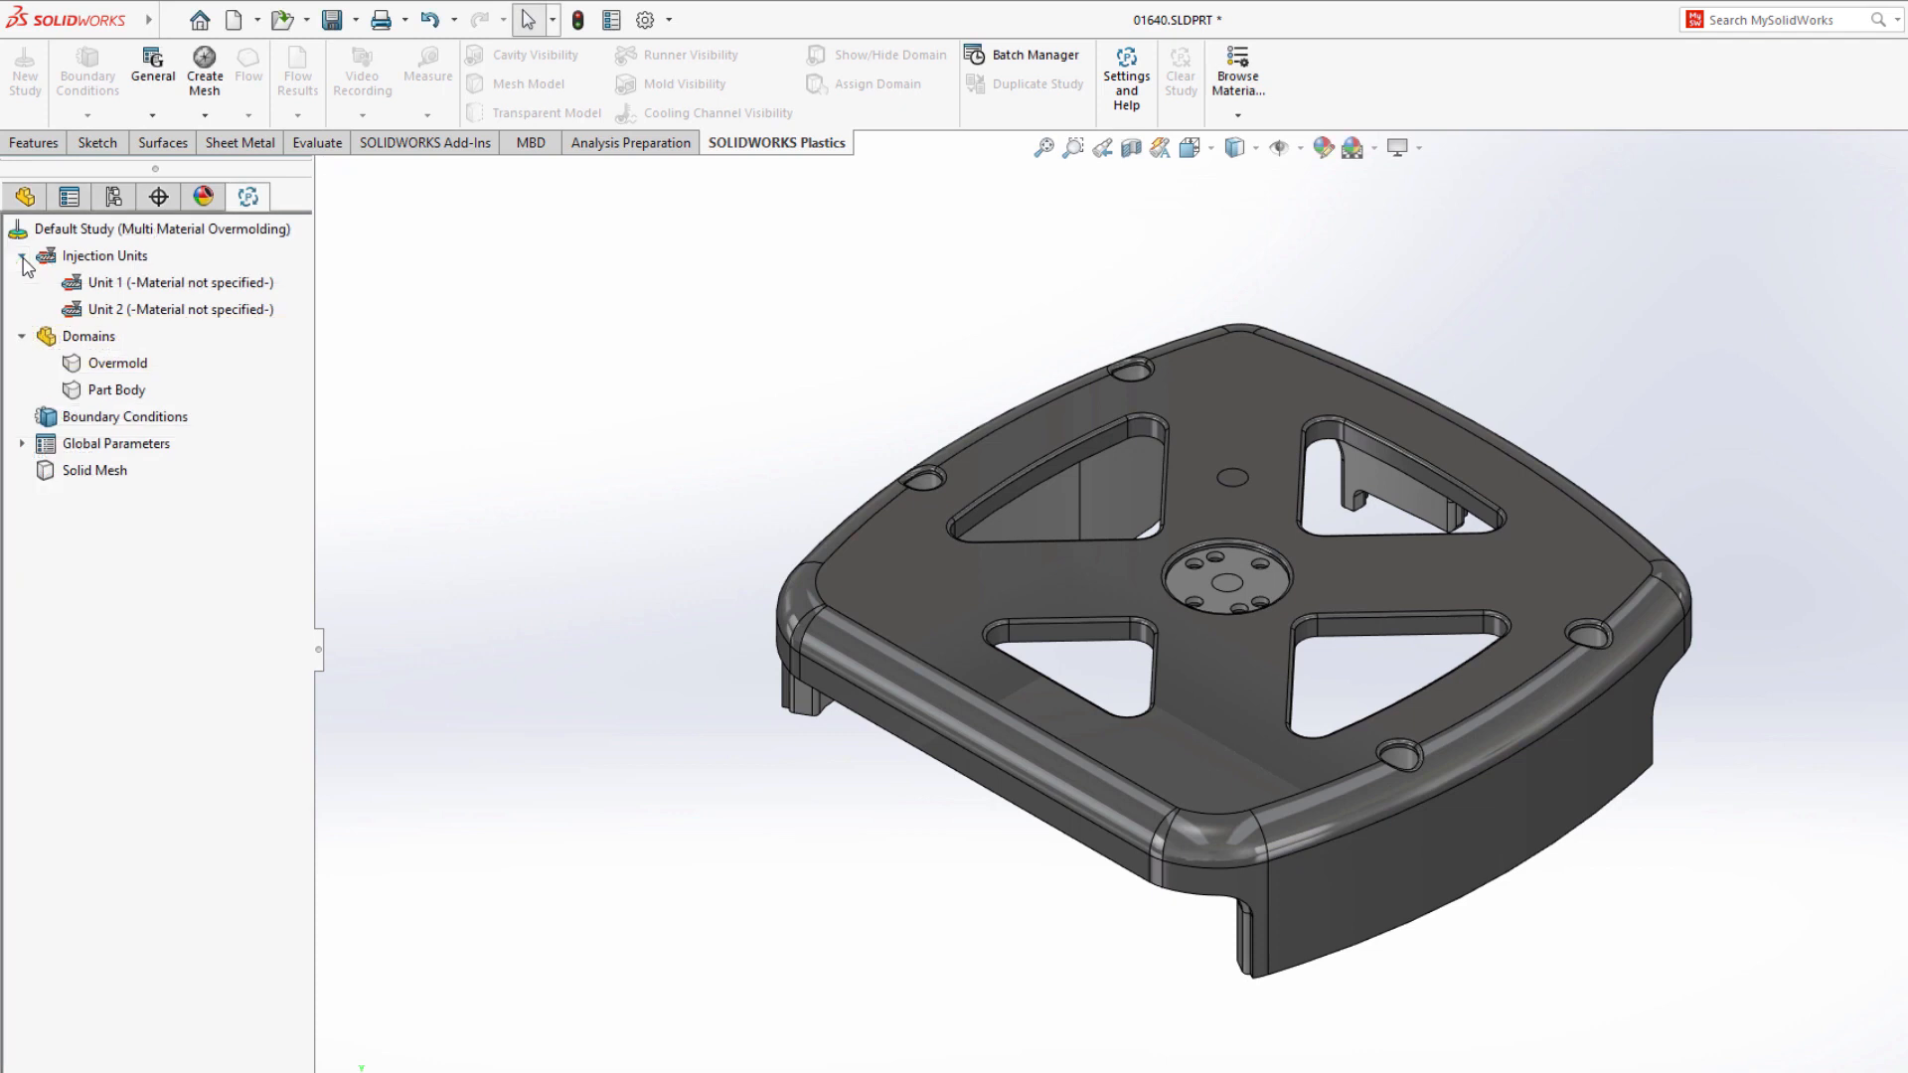
Step: Assign BASF ABS6003 from the ABS family of the default polymer database to injection unit 1
right_click(145, 287)
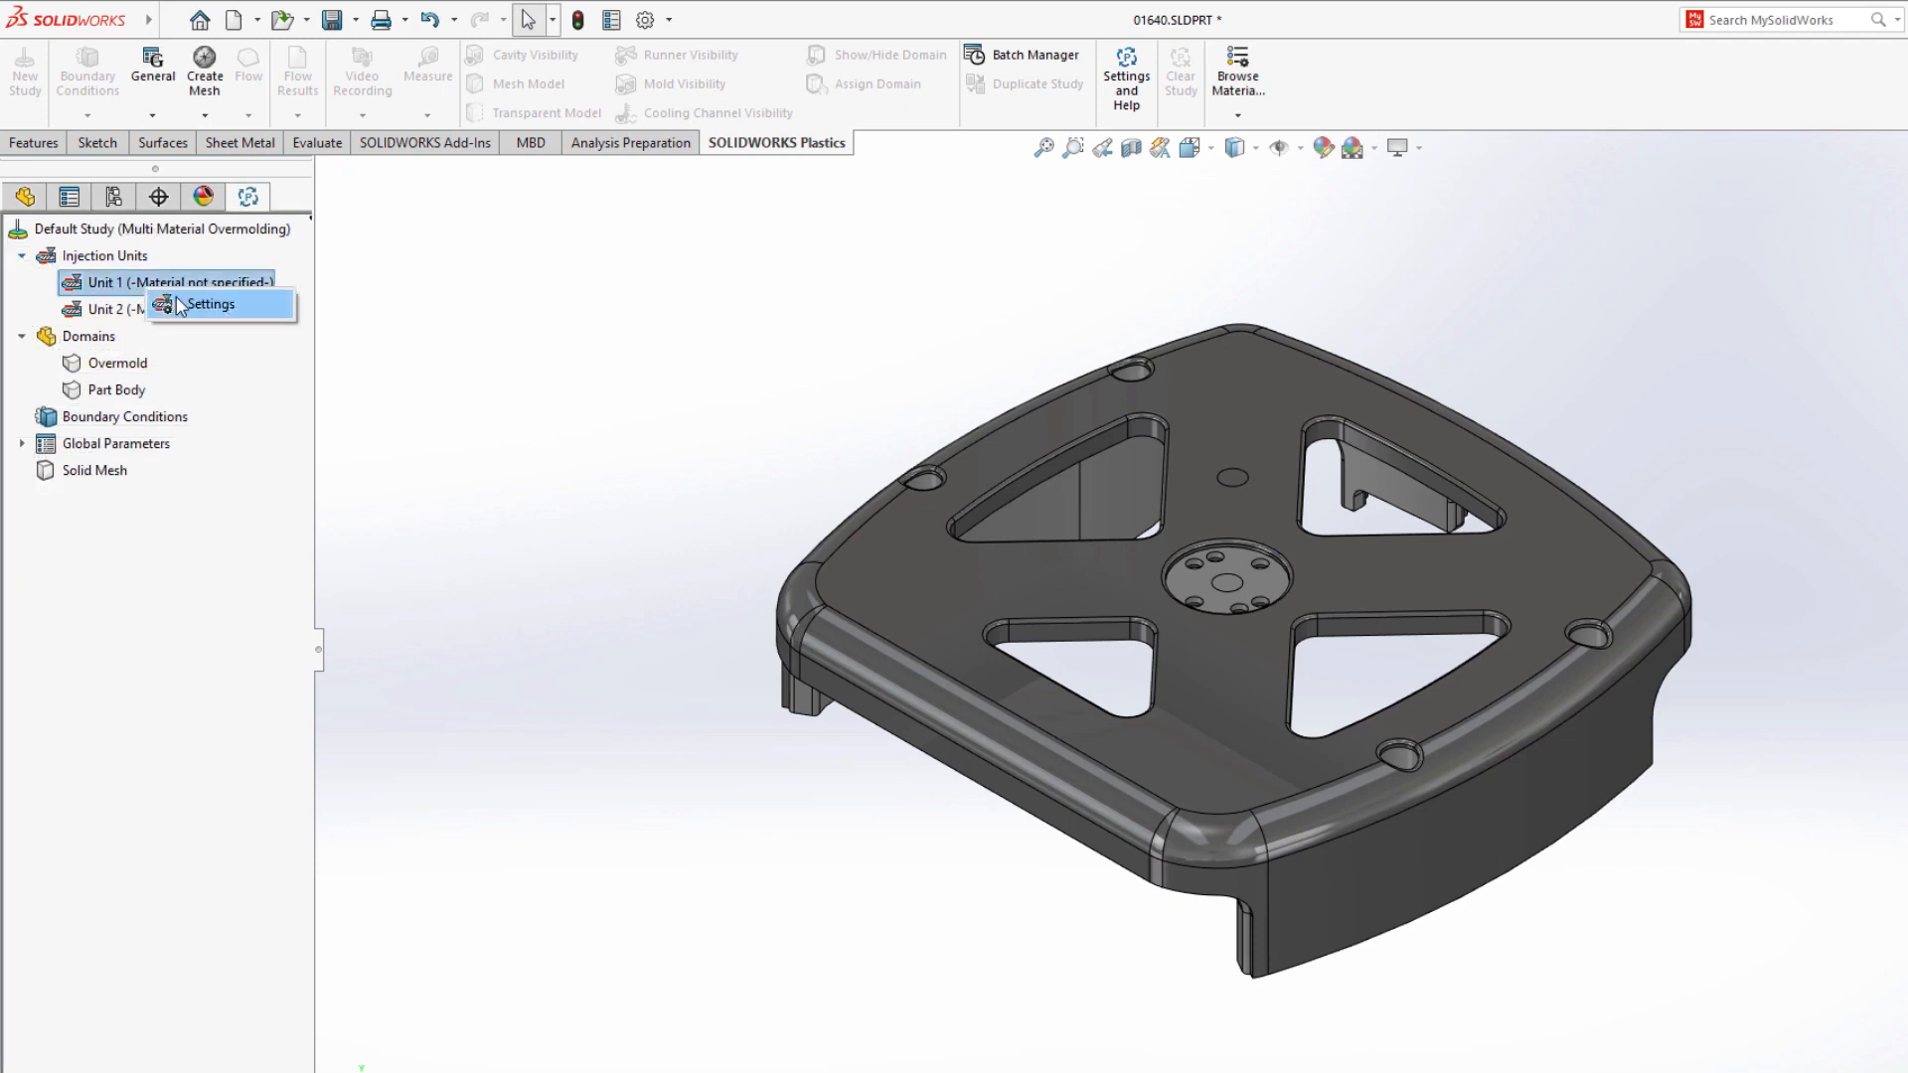
click(179, 301)
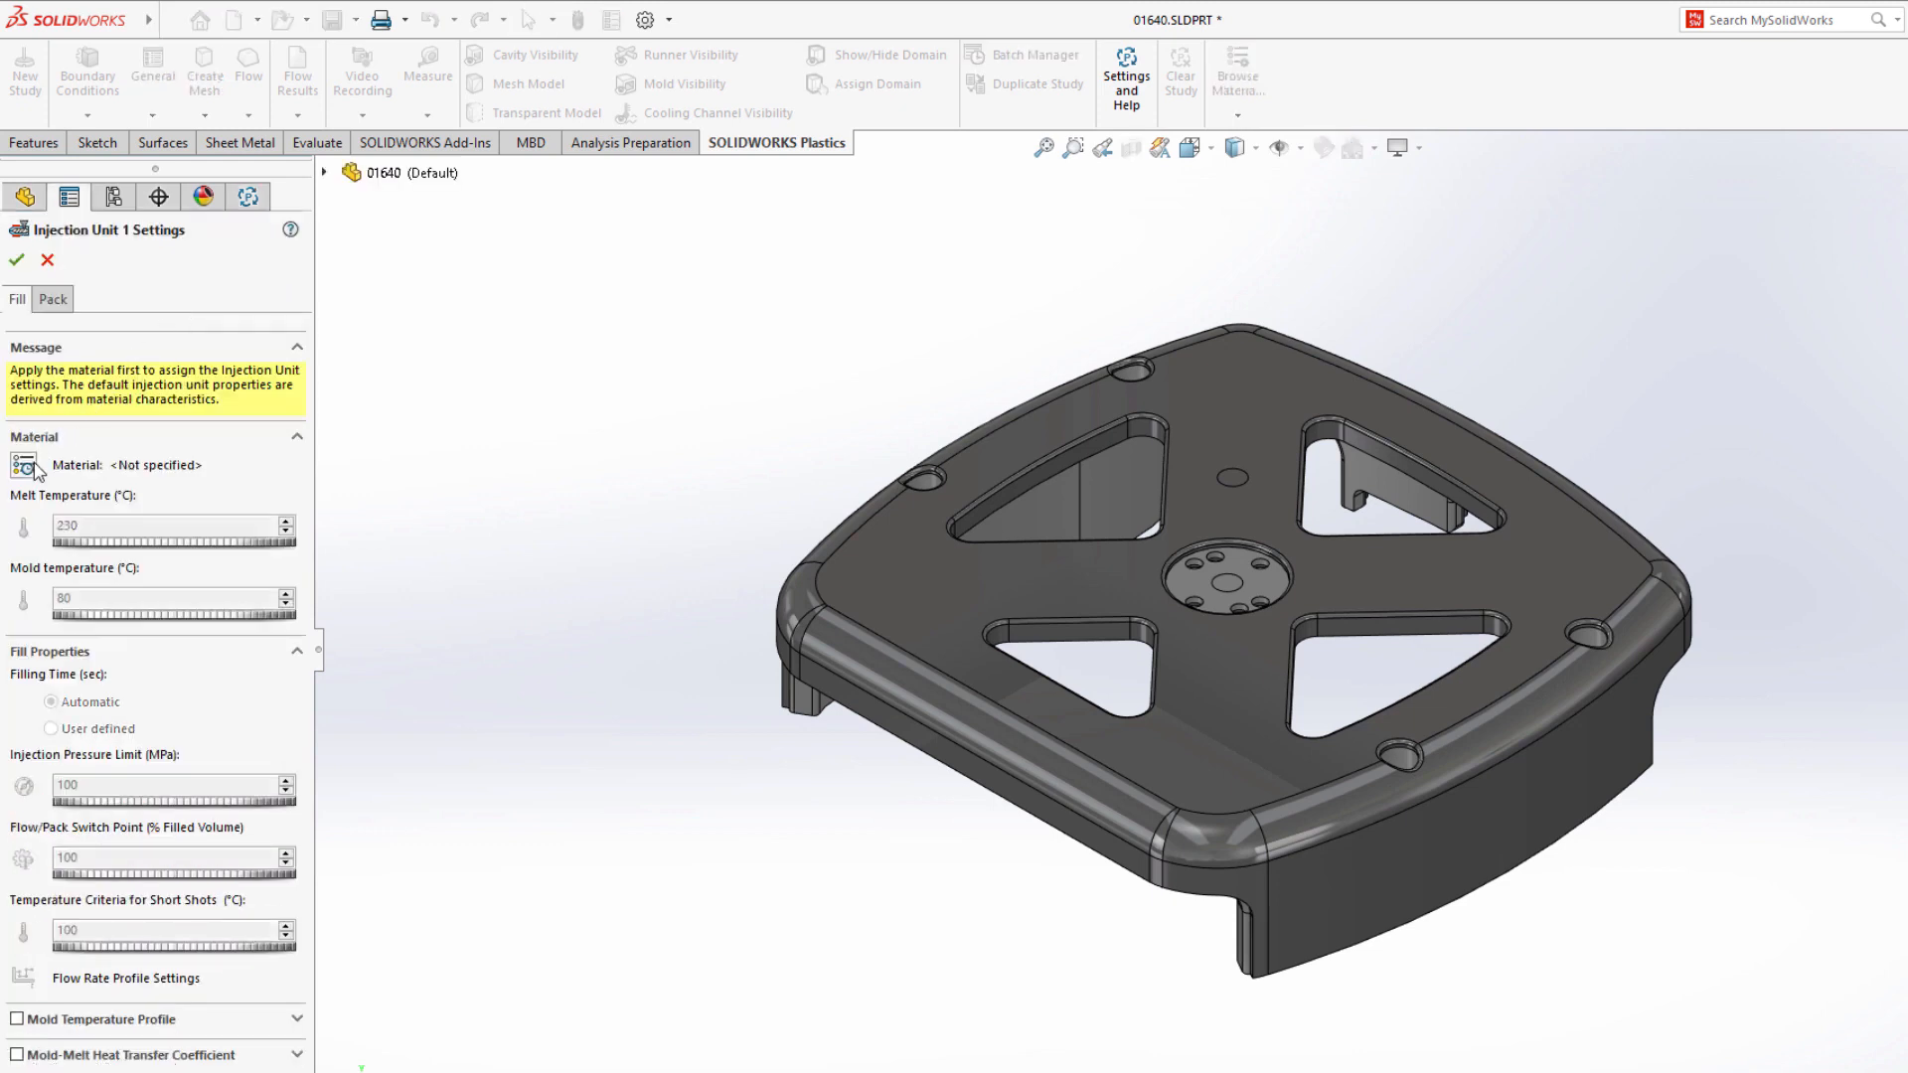
click(33, 464)
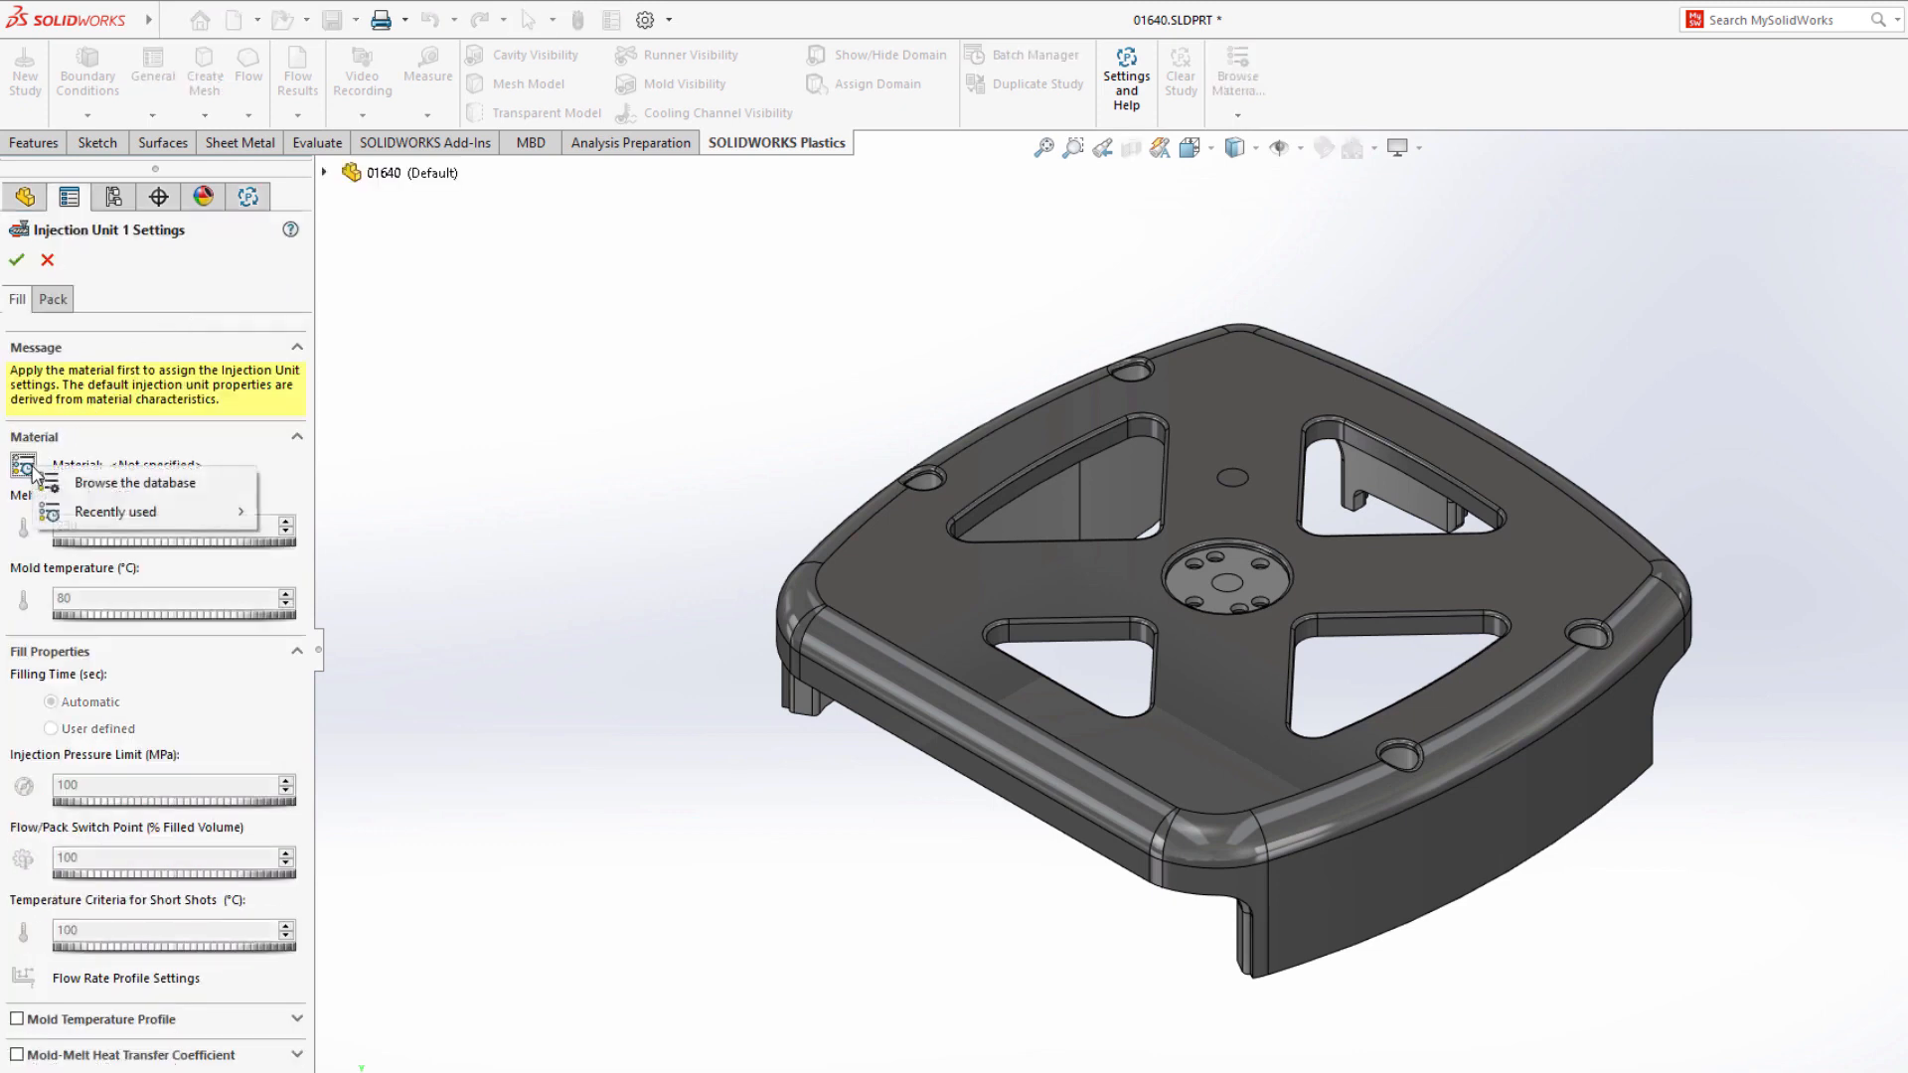
click(113, 485)
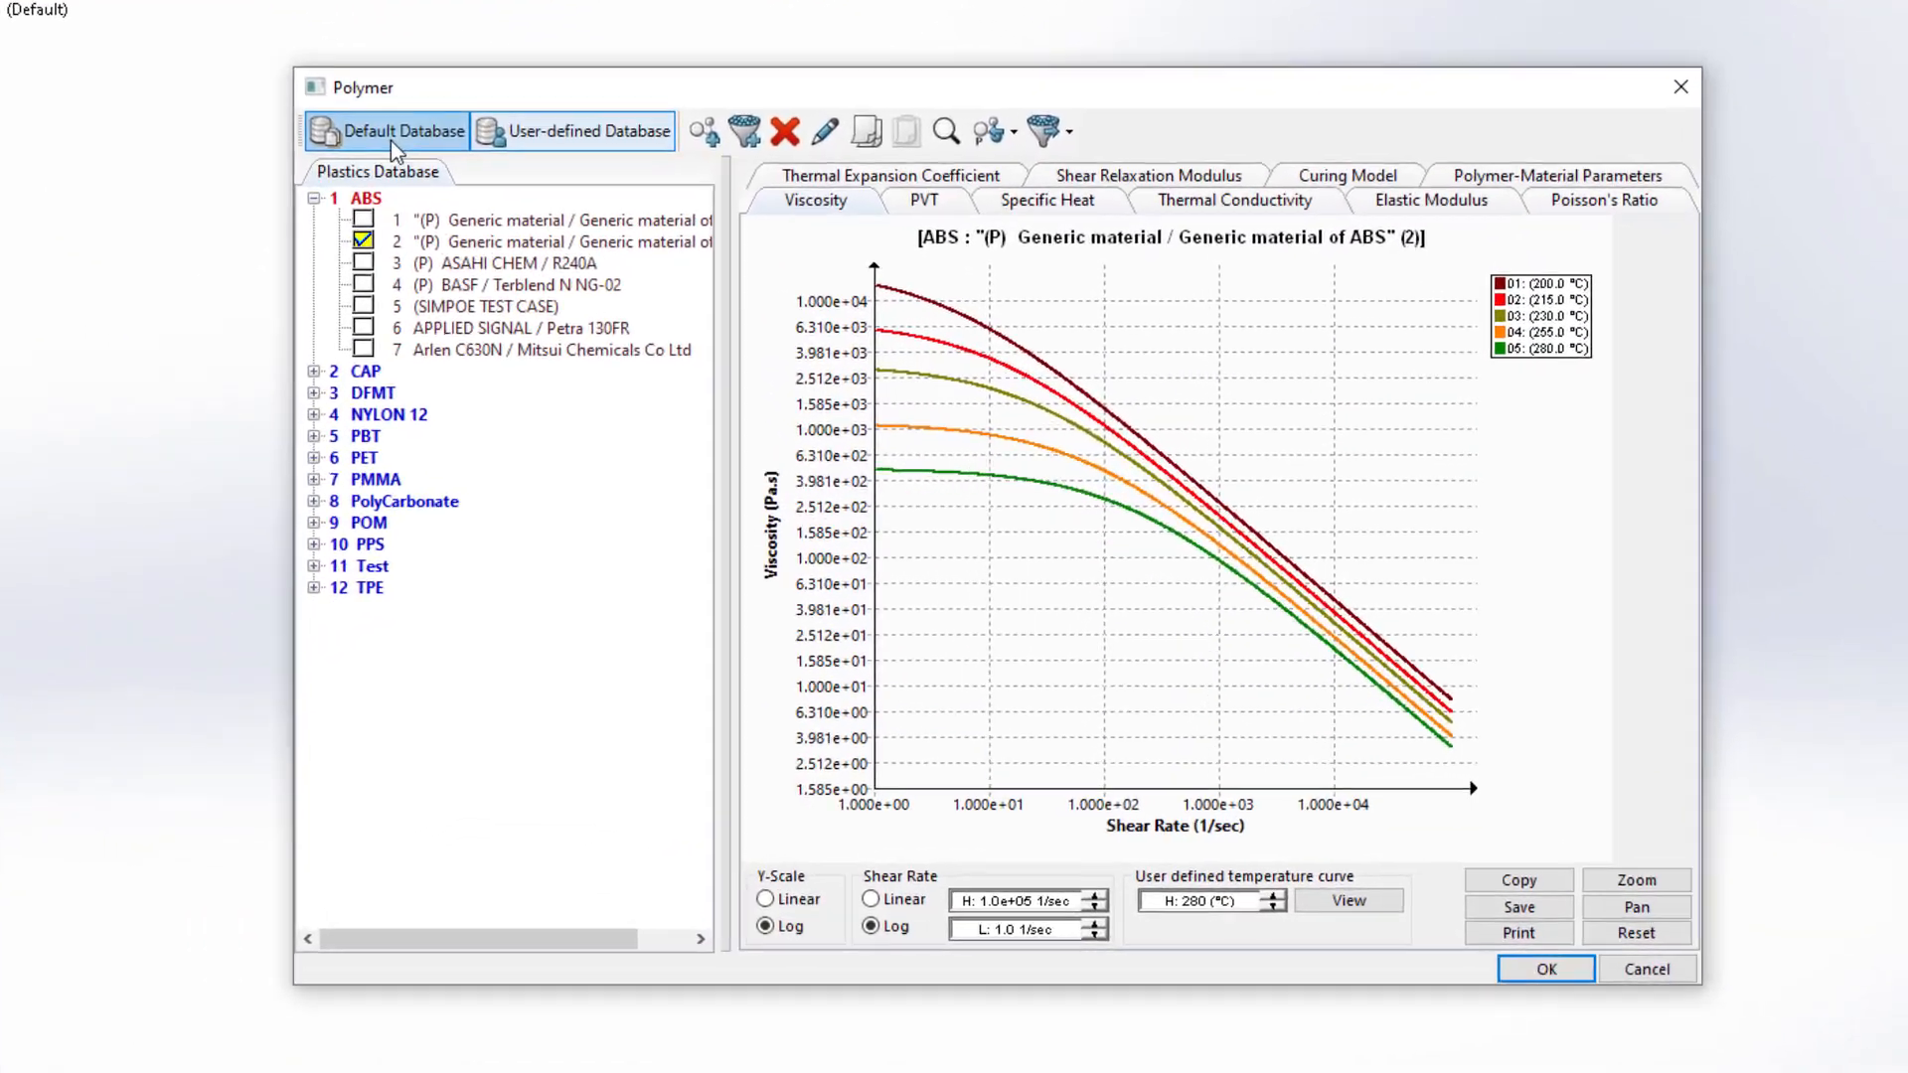
click(722, 273)
click(254, 223)
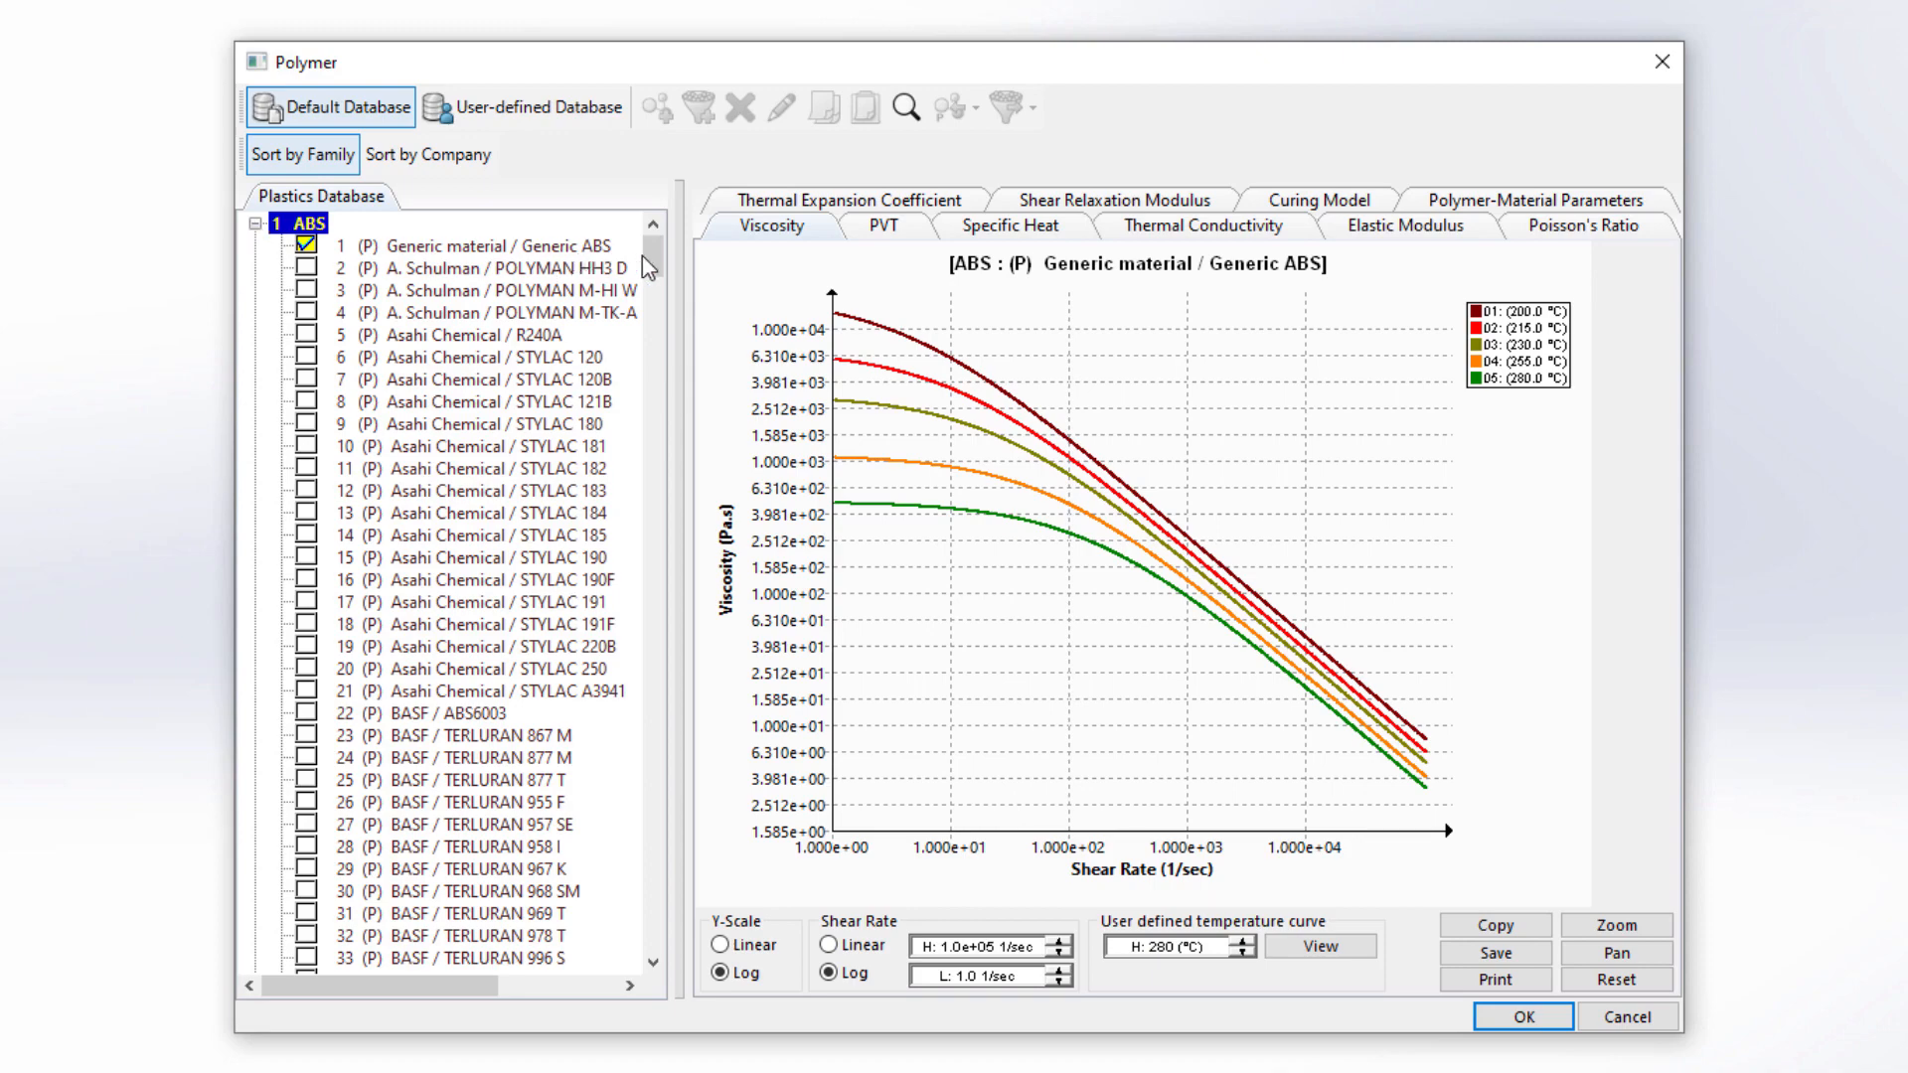
mouse_move(652, 254)
mouse_down()
mouse_move(652, 703)
mouse_move(663, 257)
mouse_up()
click(457, 713)
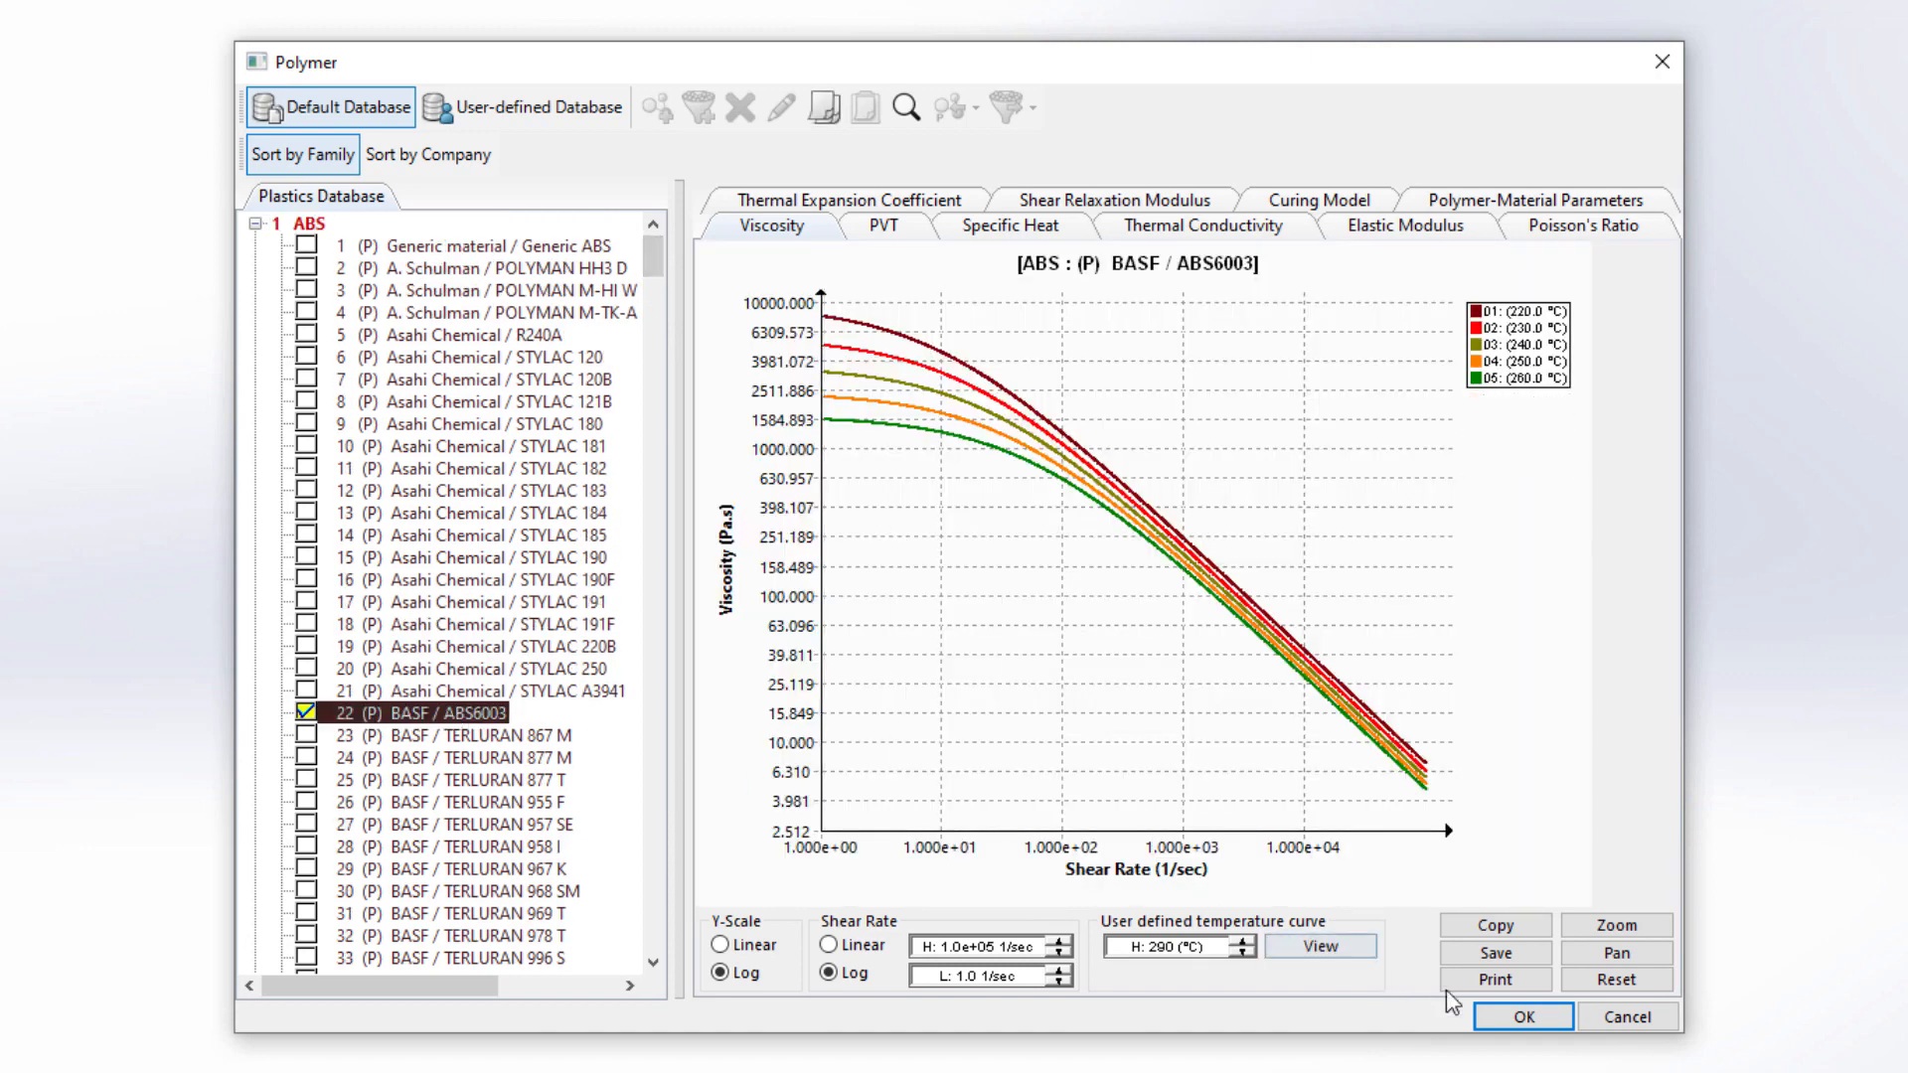
click(1523, 1016)
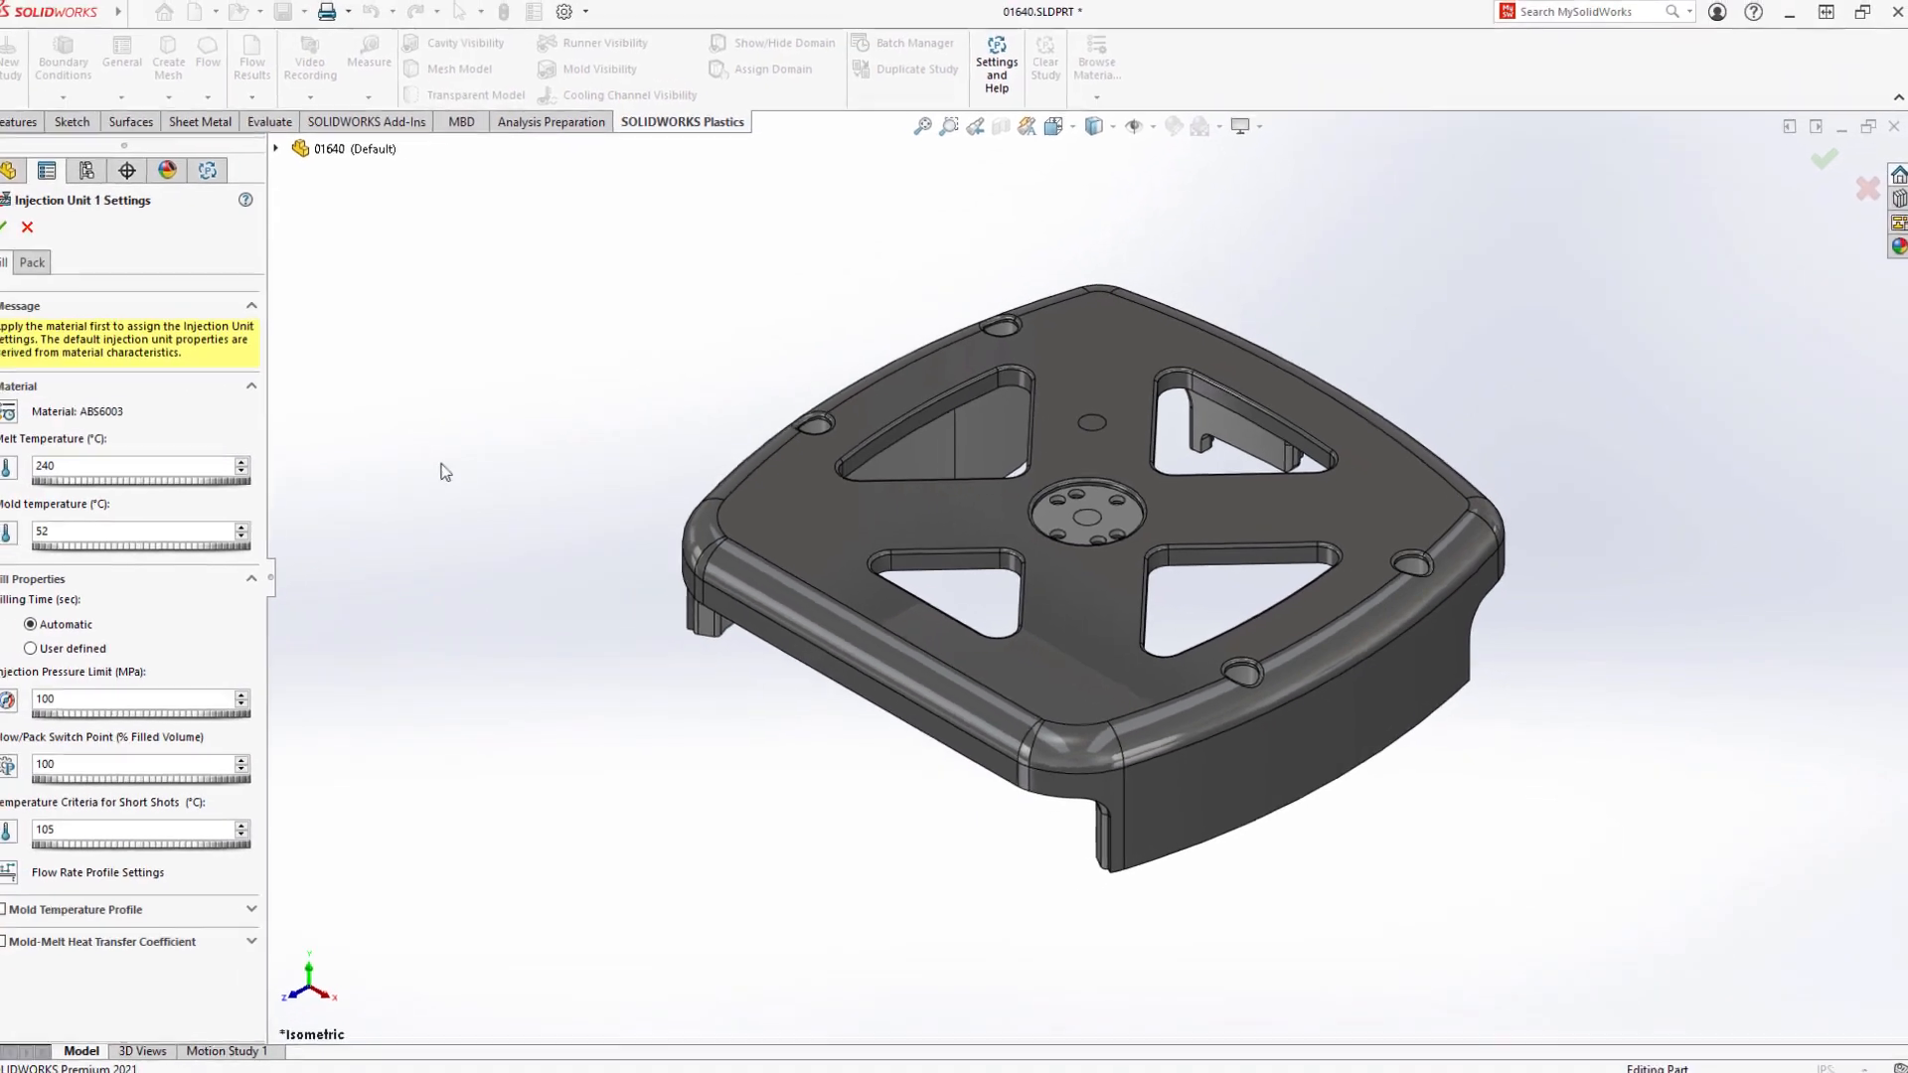
right_click(364, 390)
click(407, 592)
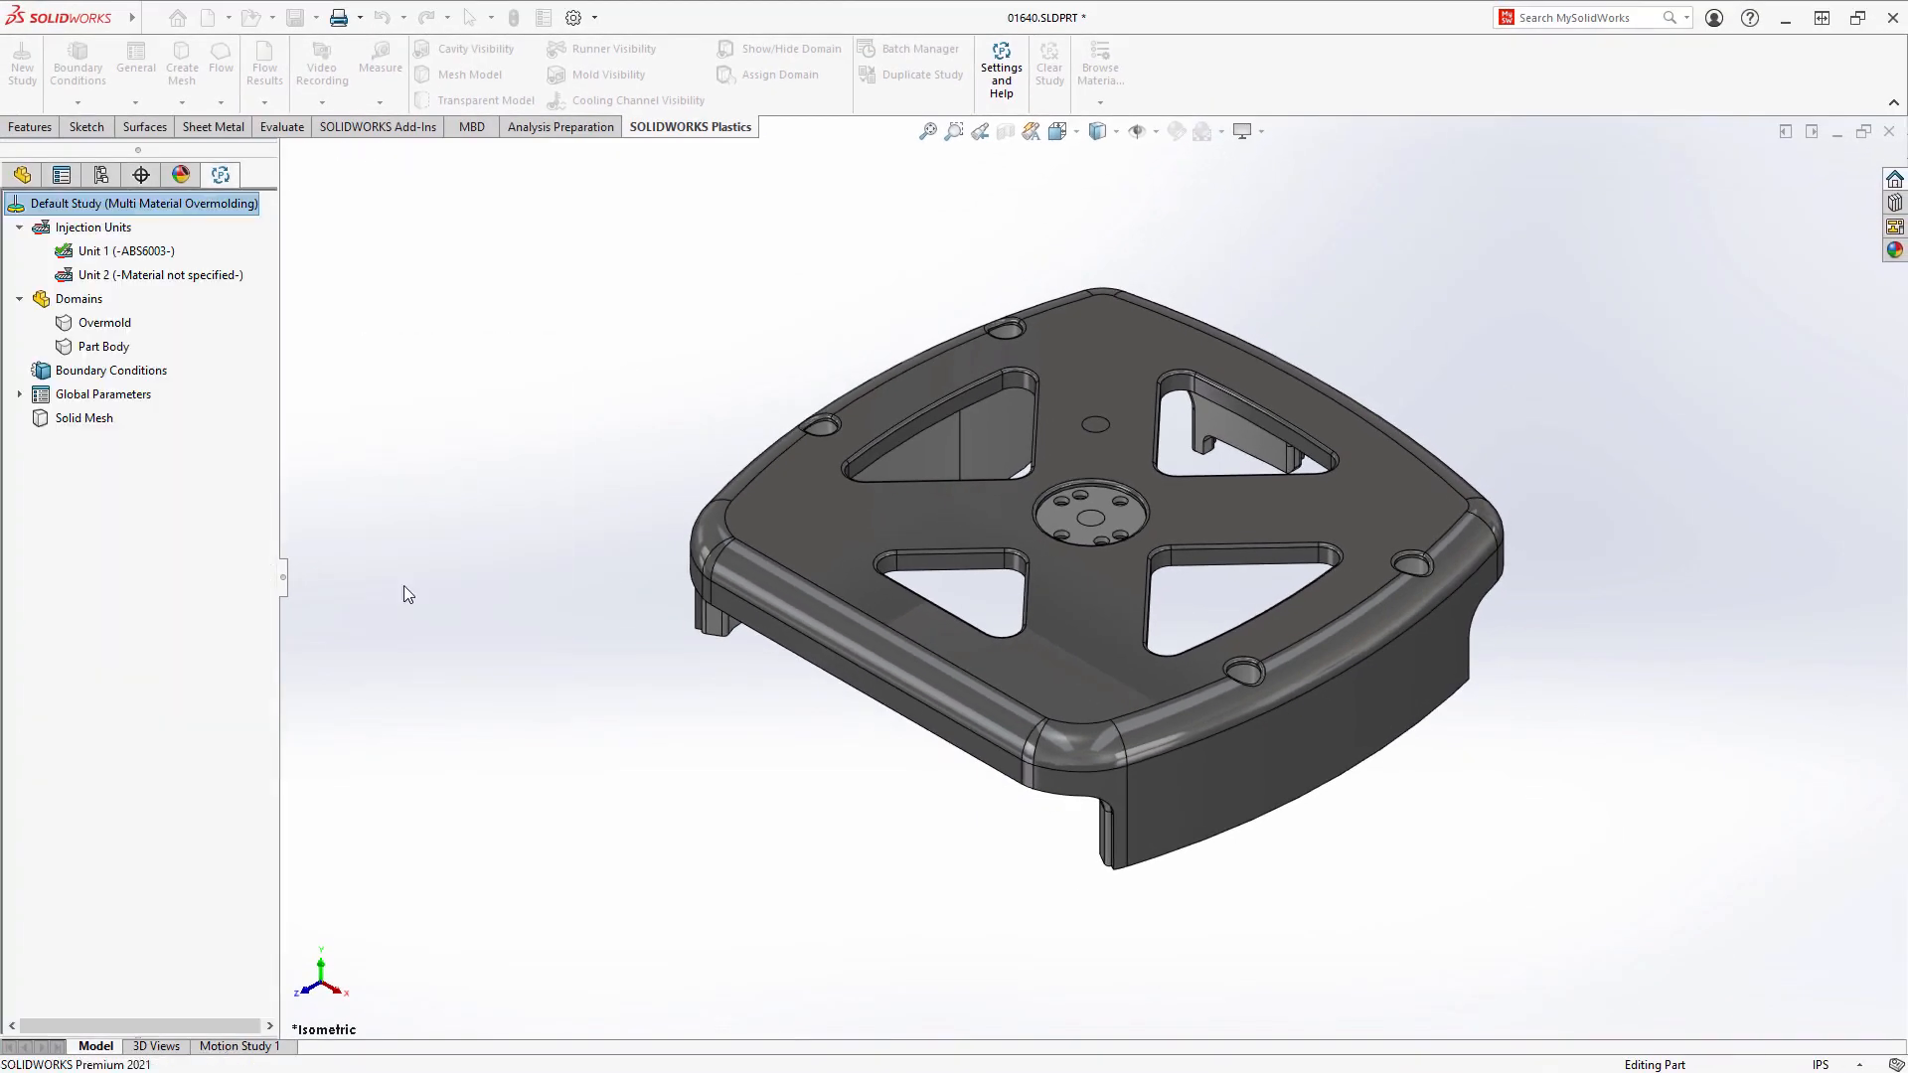
Step: Assign the recently used material ALLRUNA W 30 S 361 to injection unit 2
right_click(123, 277)
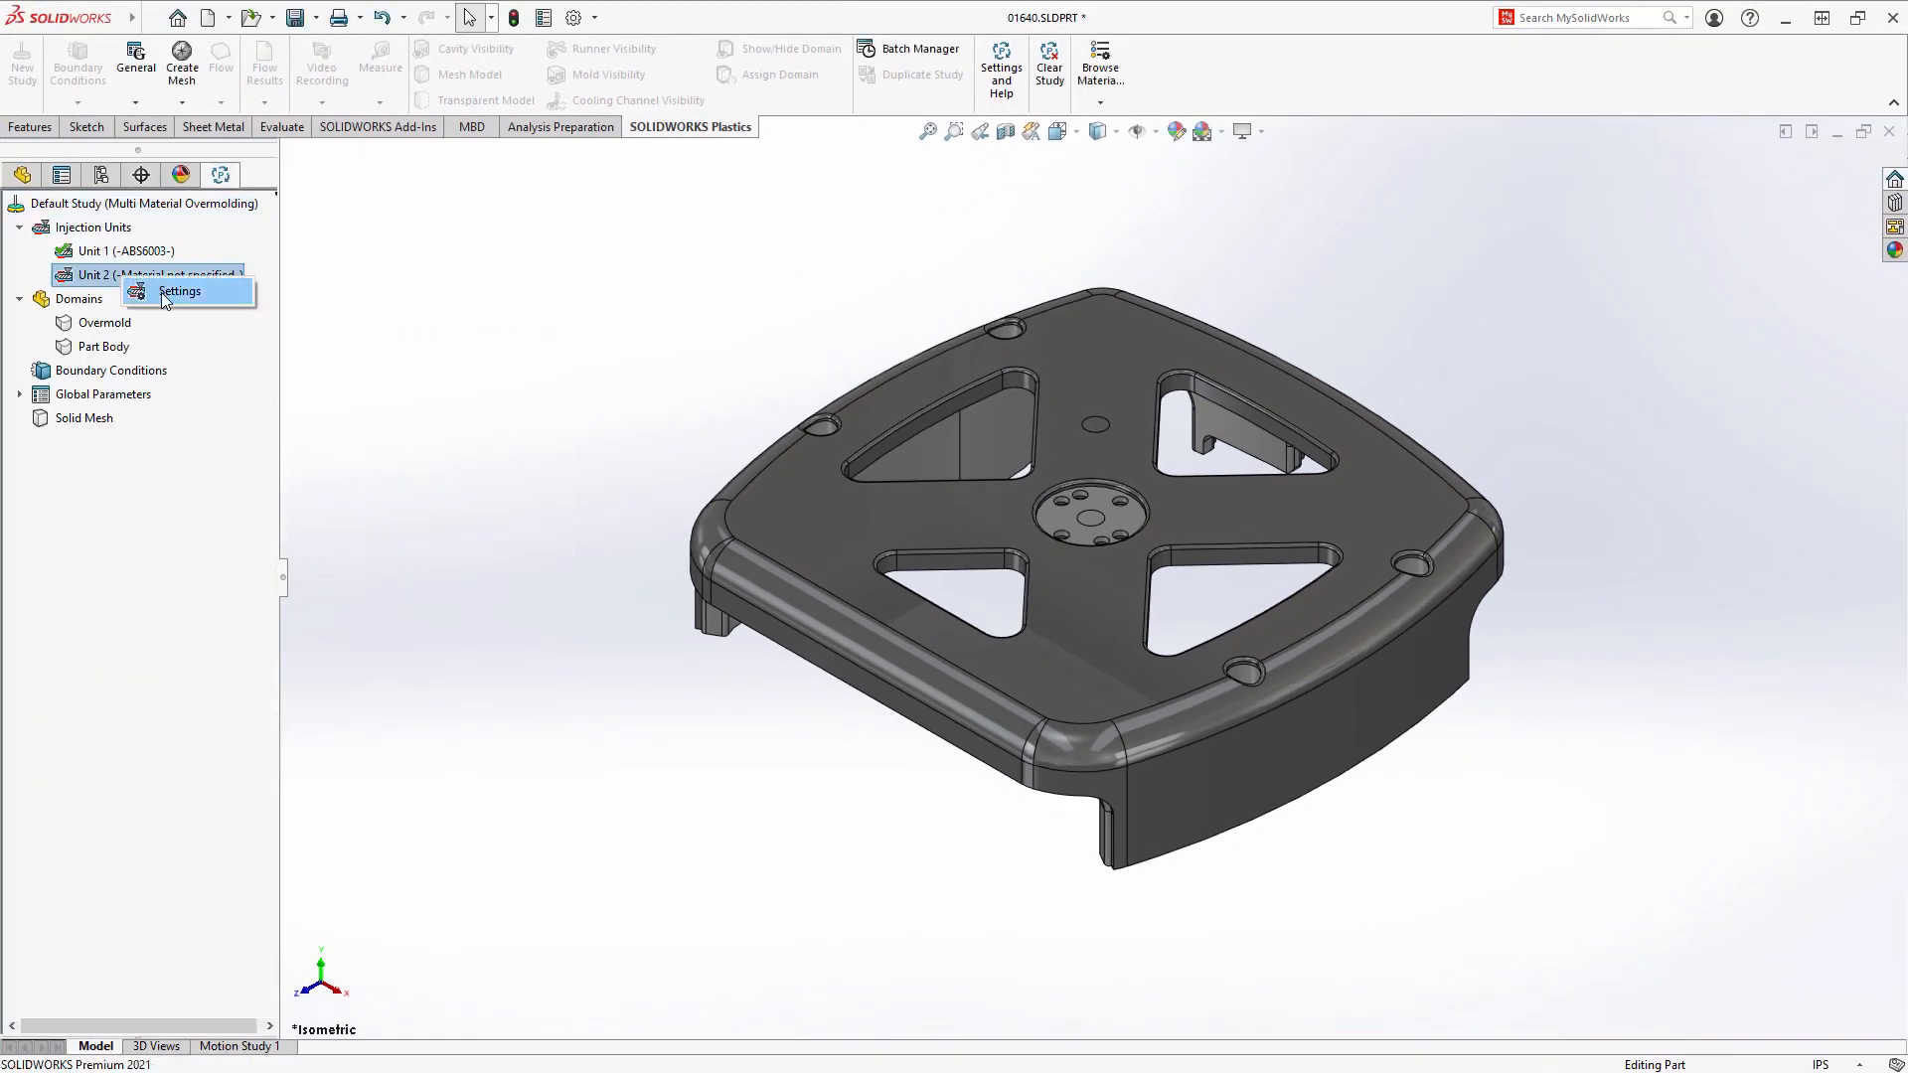
click(161, 292)
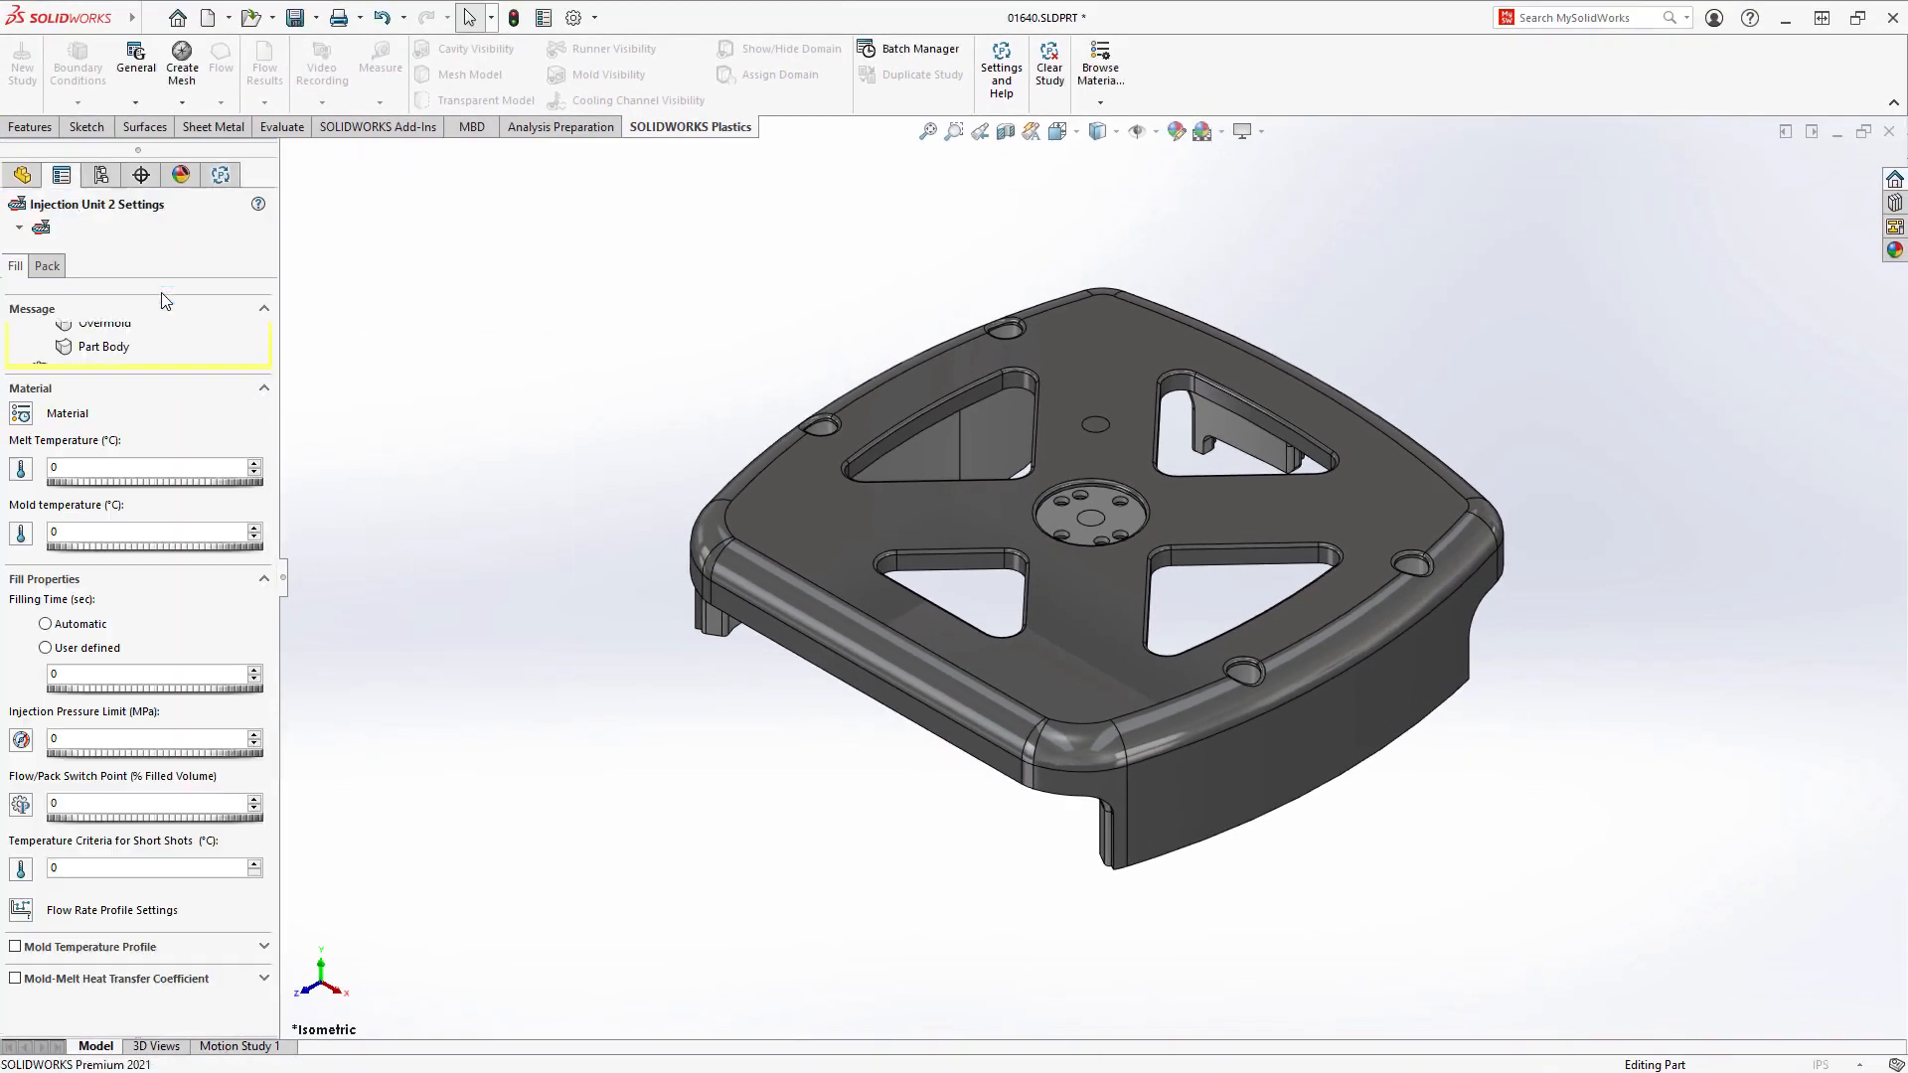
click(19, 415)
mouse_move(119, 455)
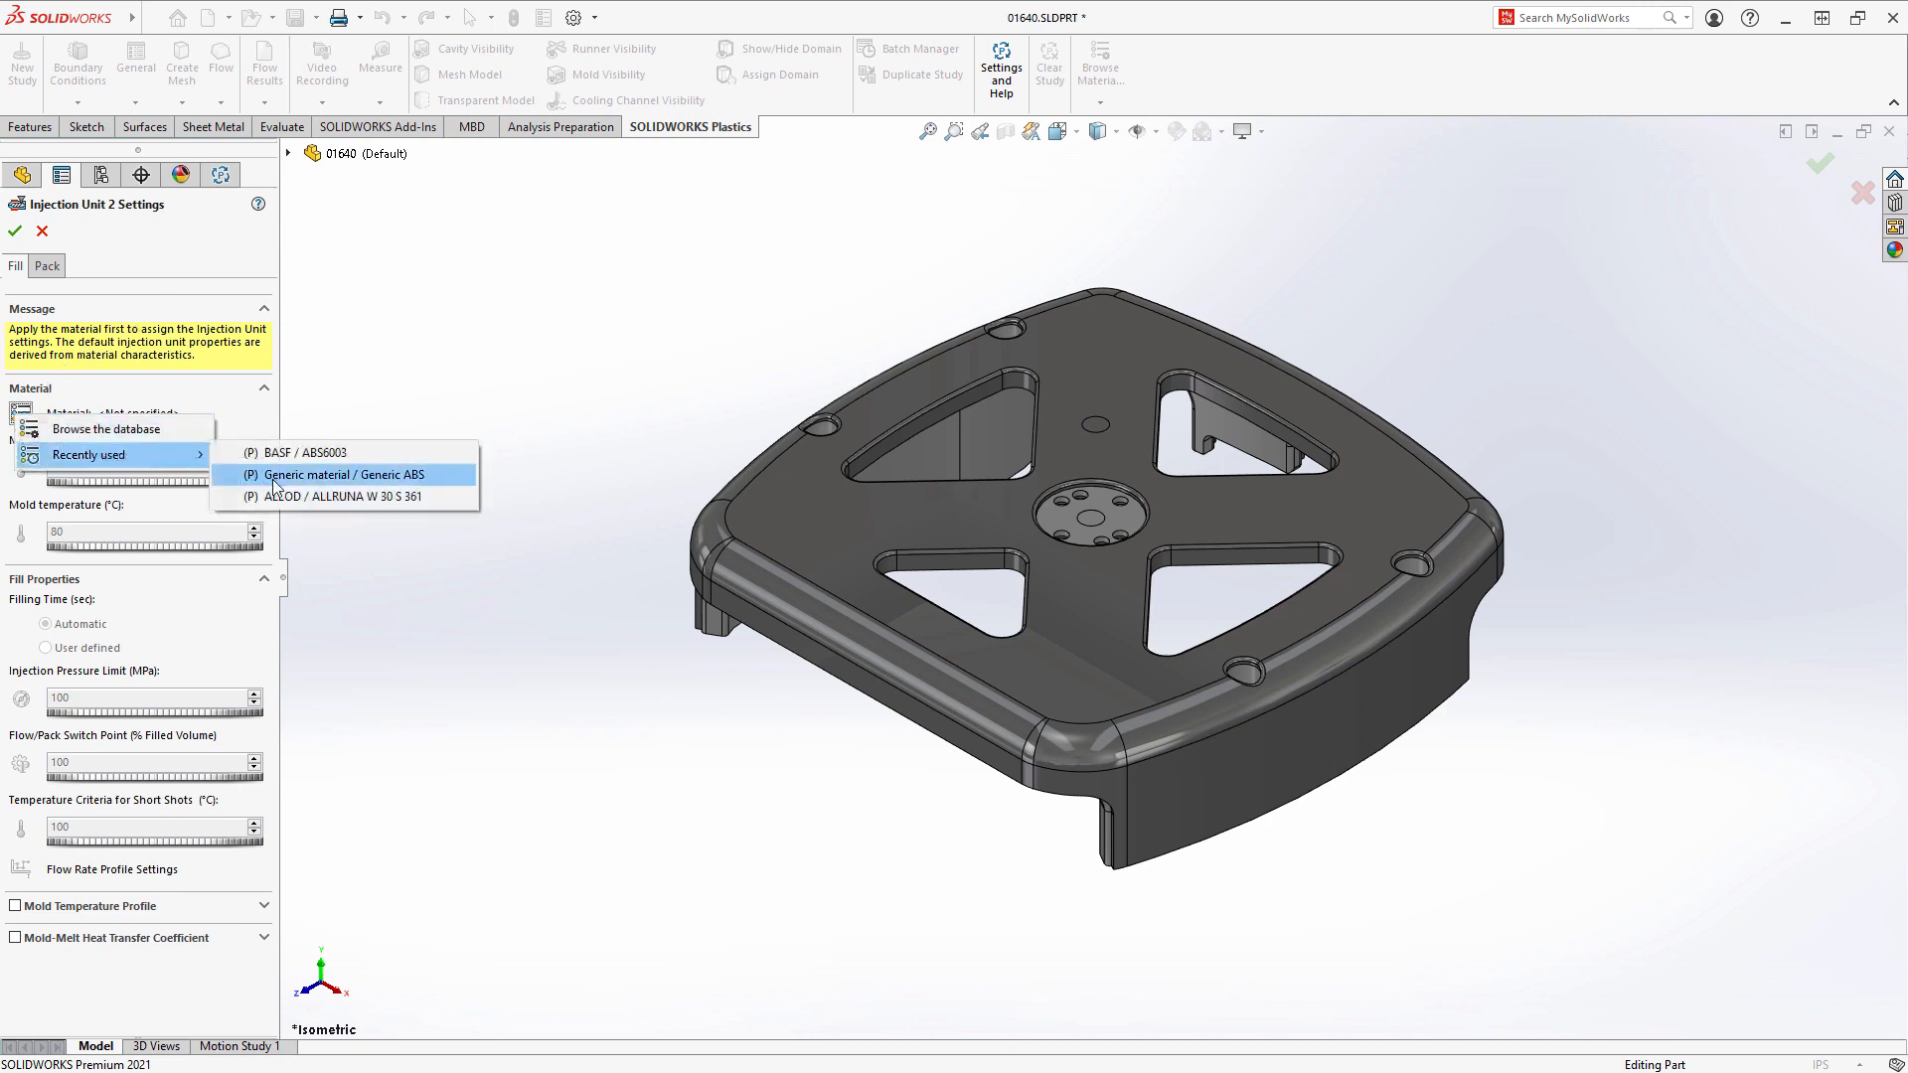
click(323, 496)
right_click(322, 497)
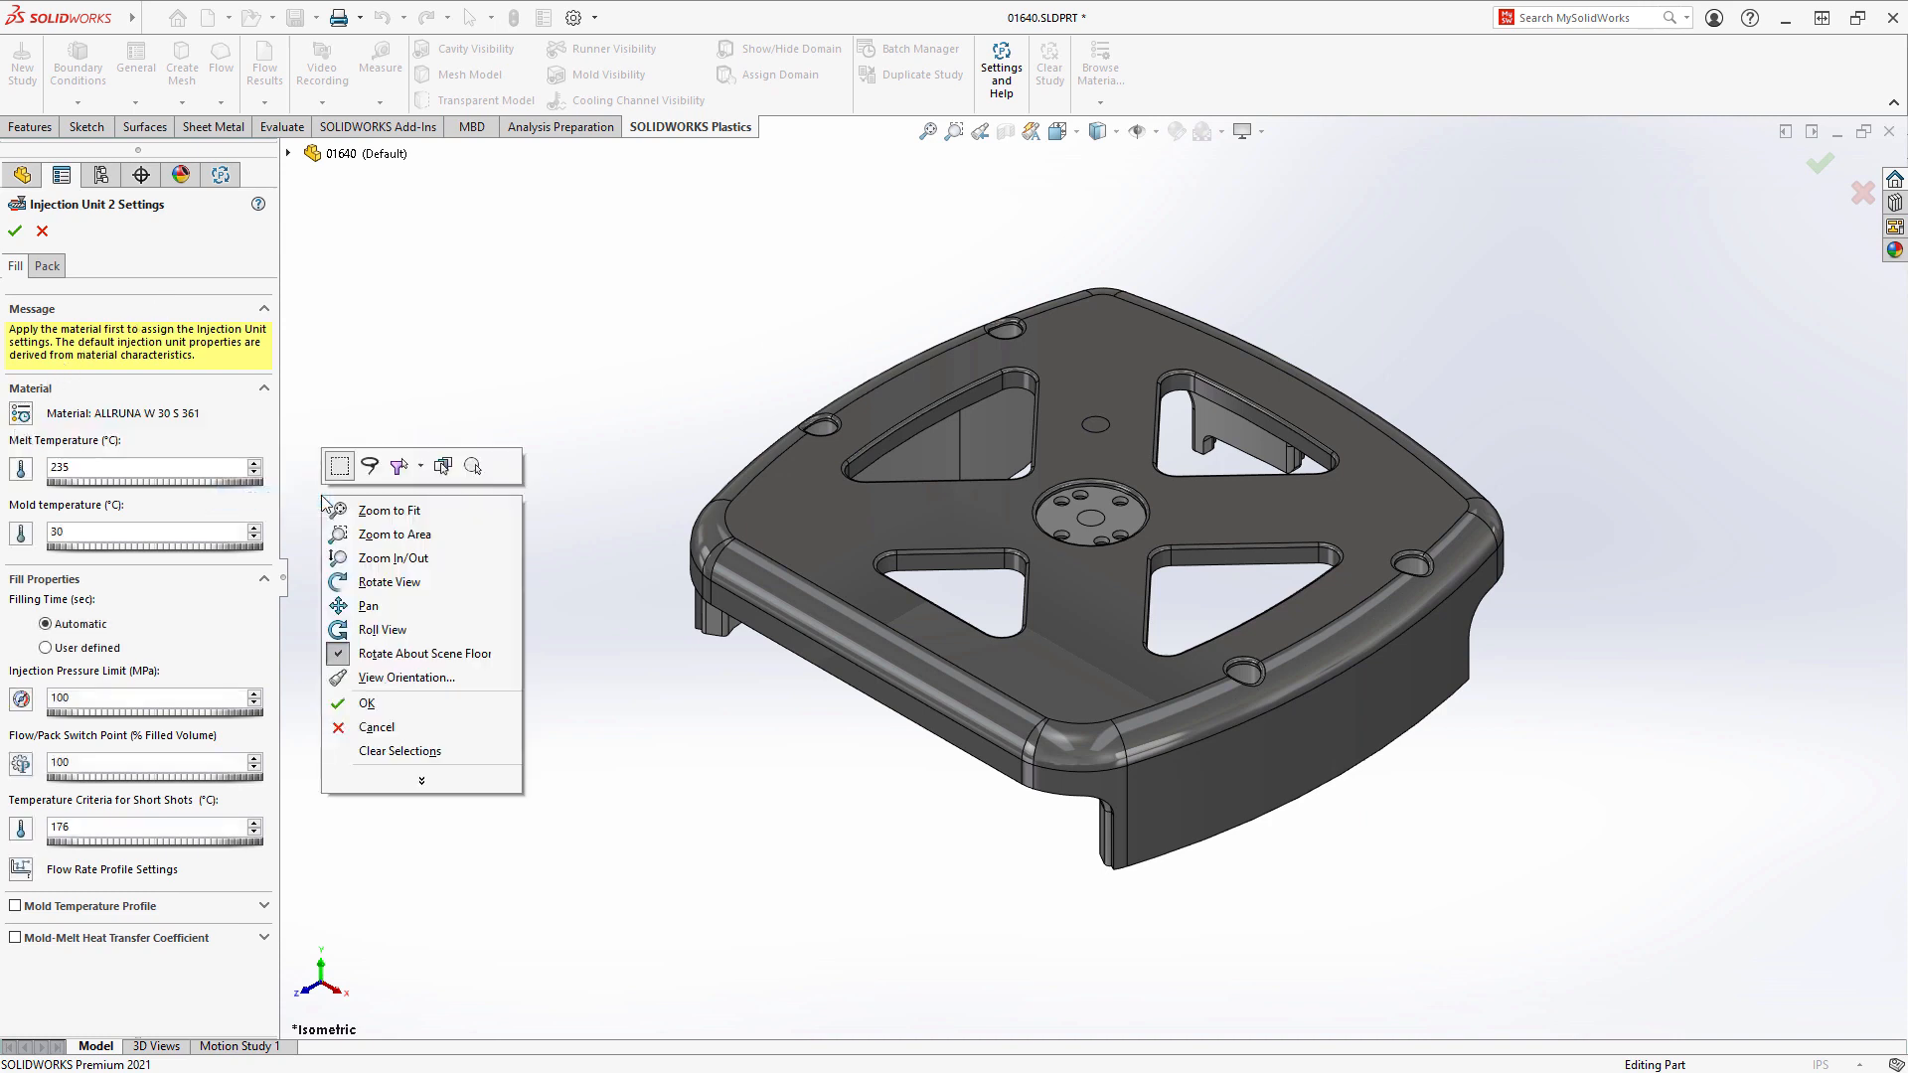
click(355, 712)
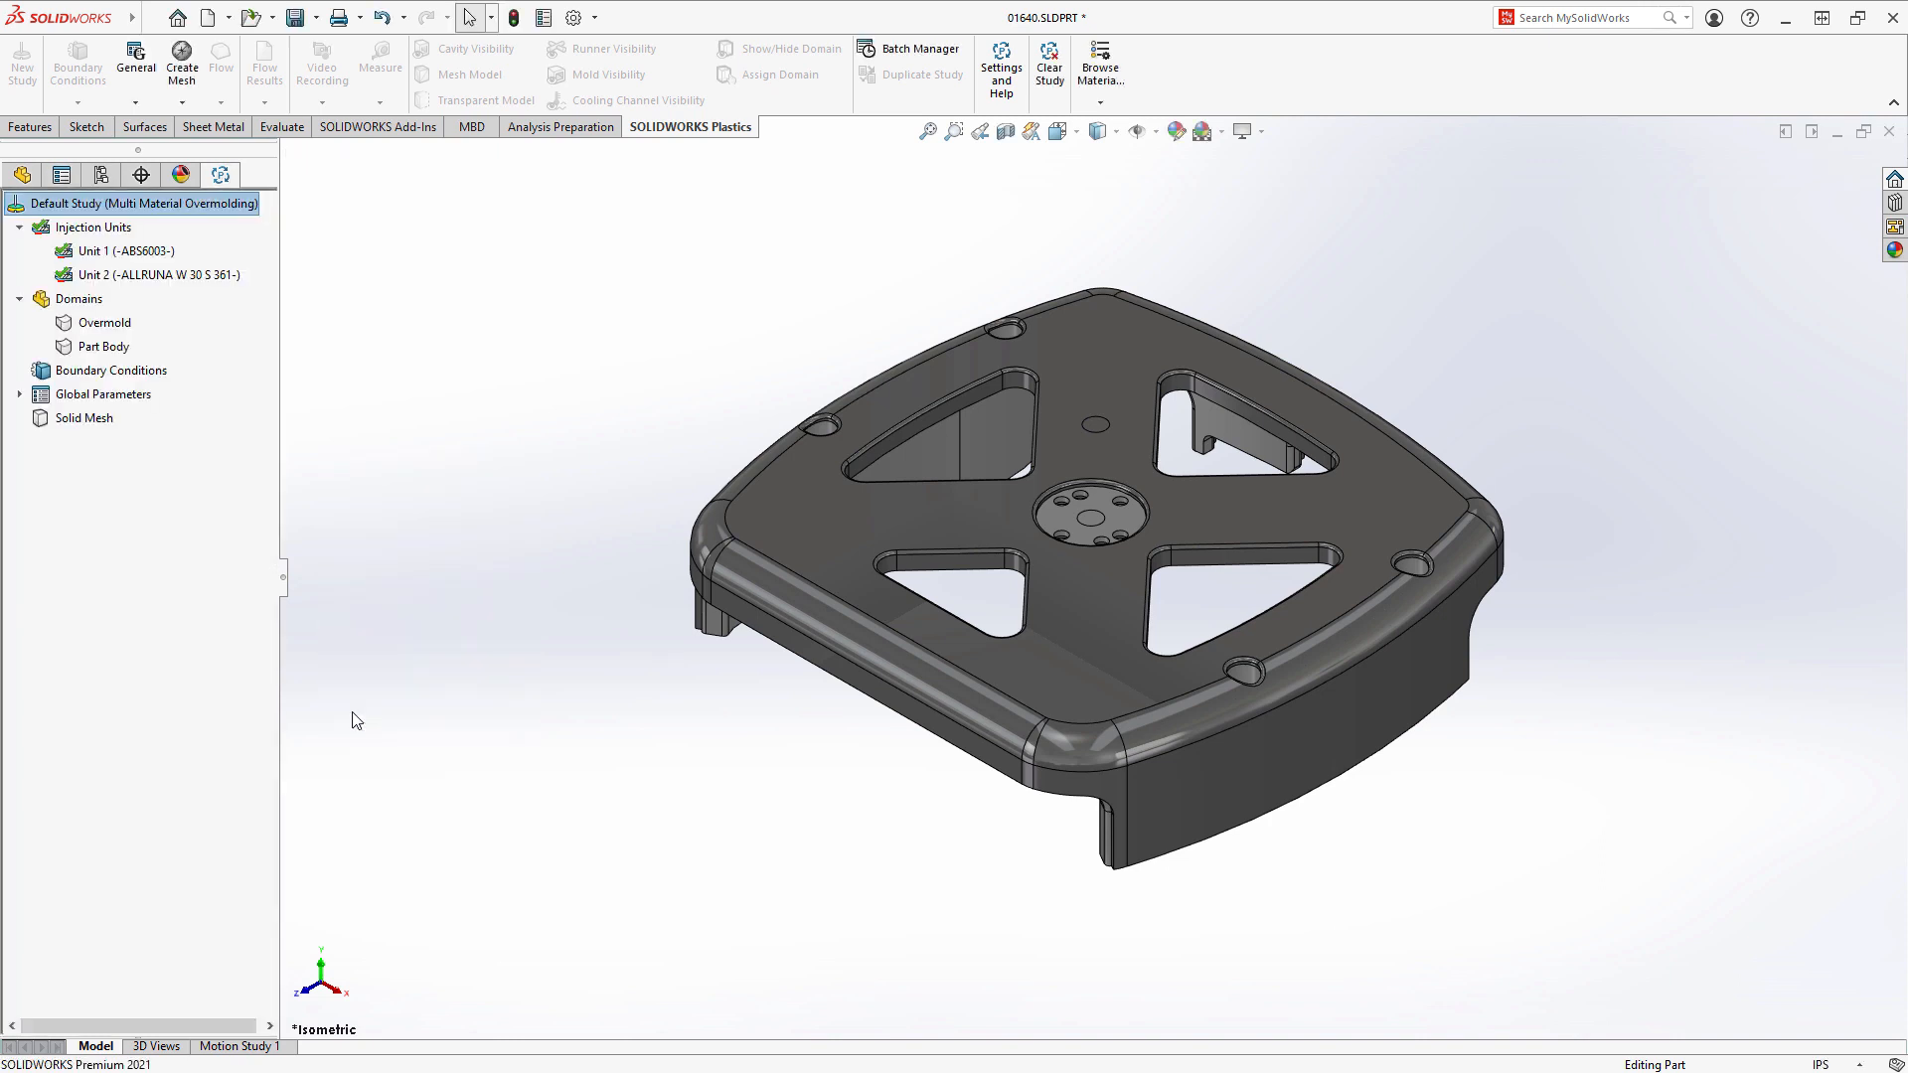
Step: Define the Part Body and Overmold domains as cavities, each fed by an injection unit
right_click(99, 349)
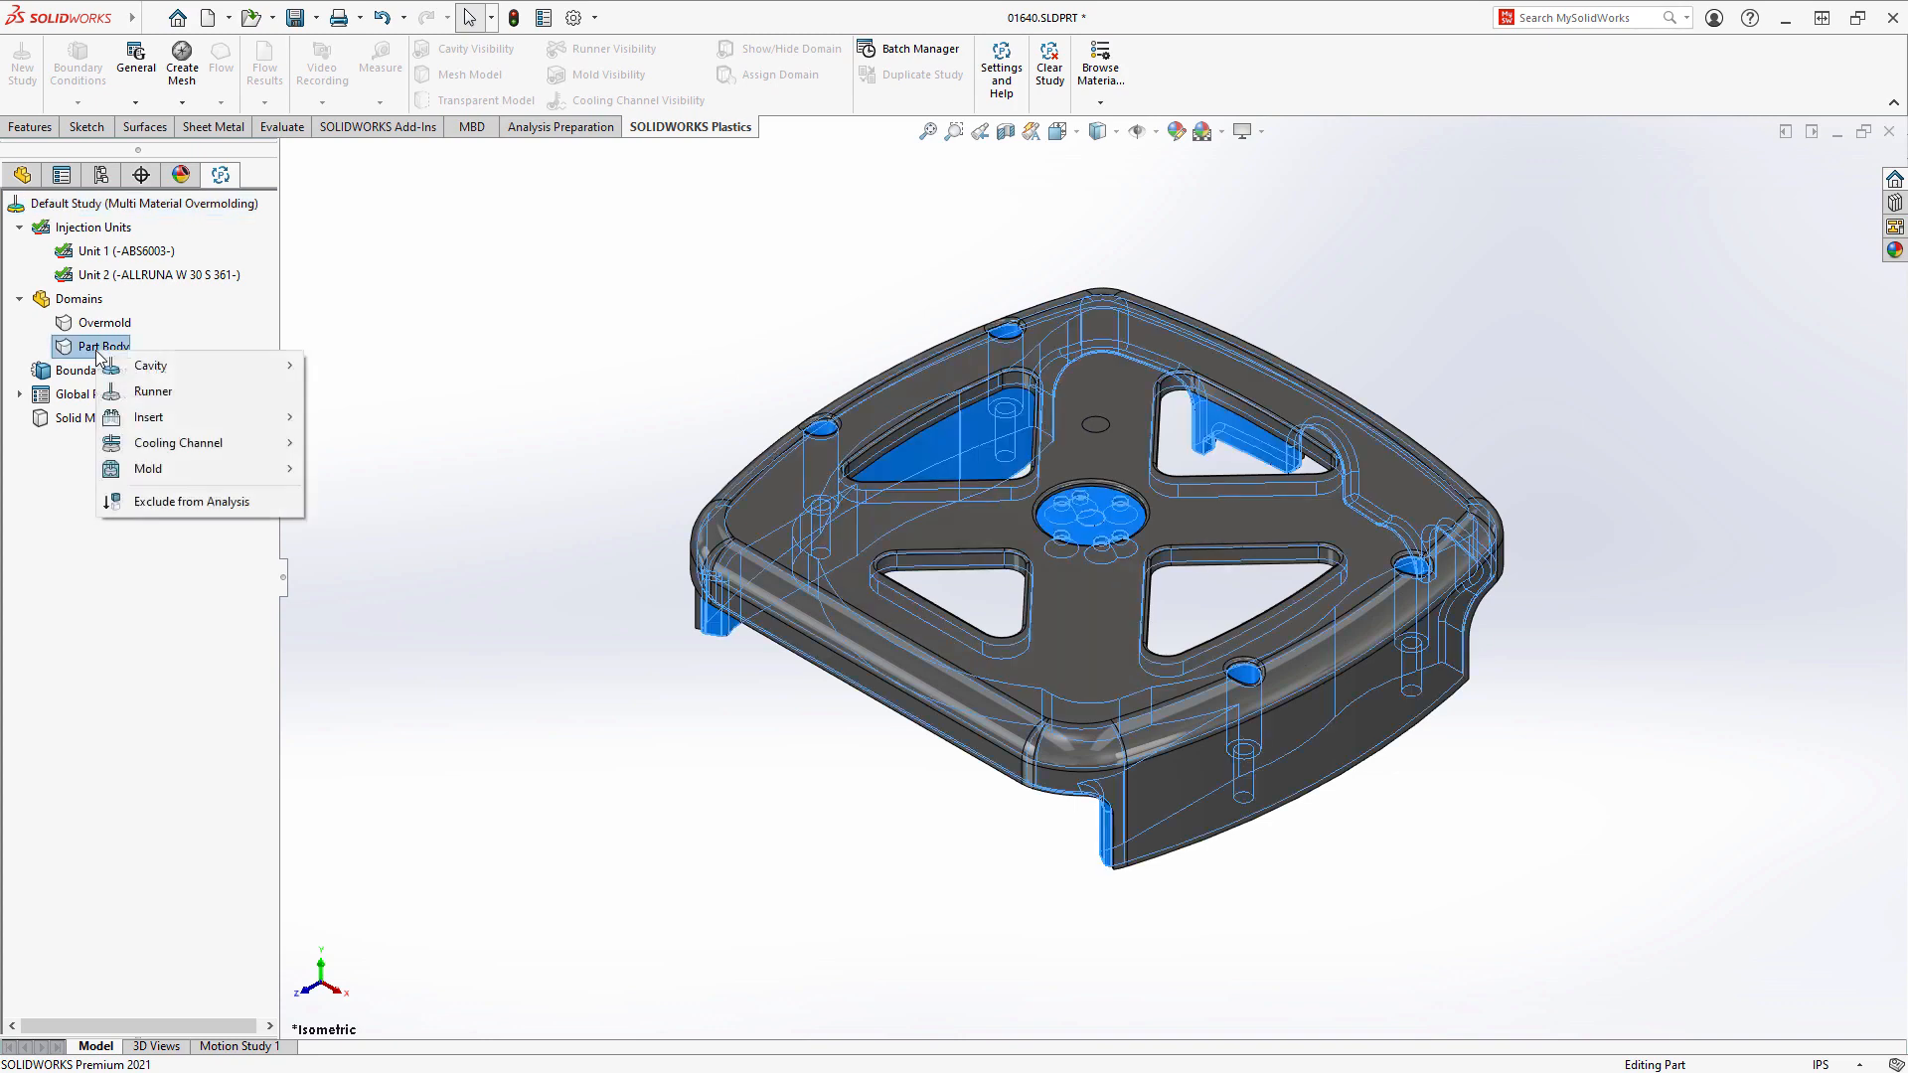
mouse_move(164, 366)
click(350, 363)
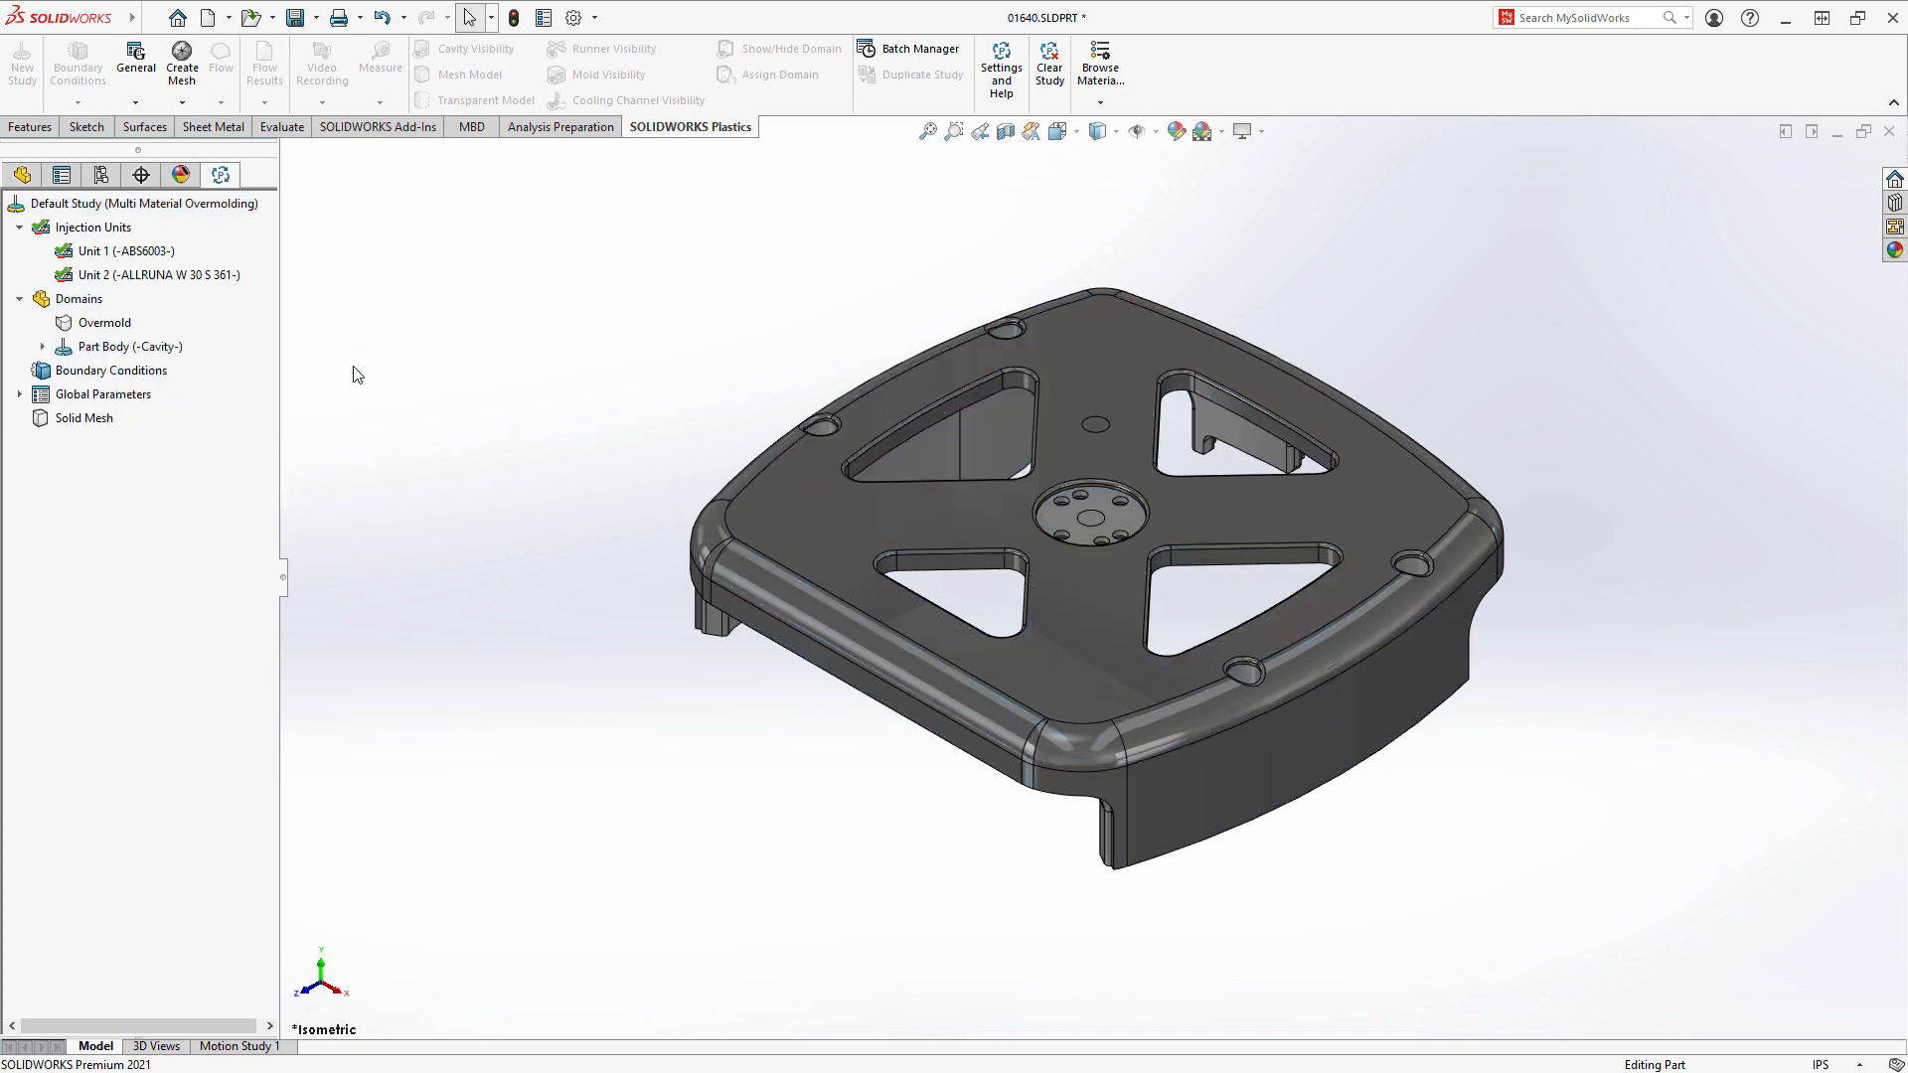
right_click(96, 324)
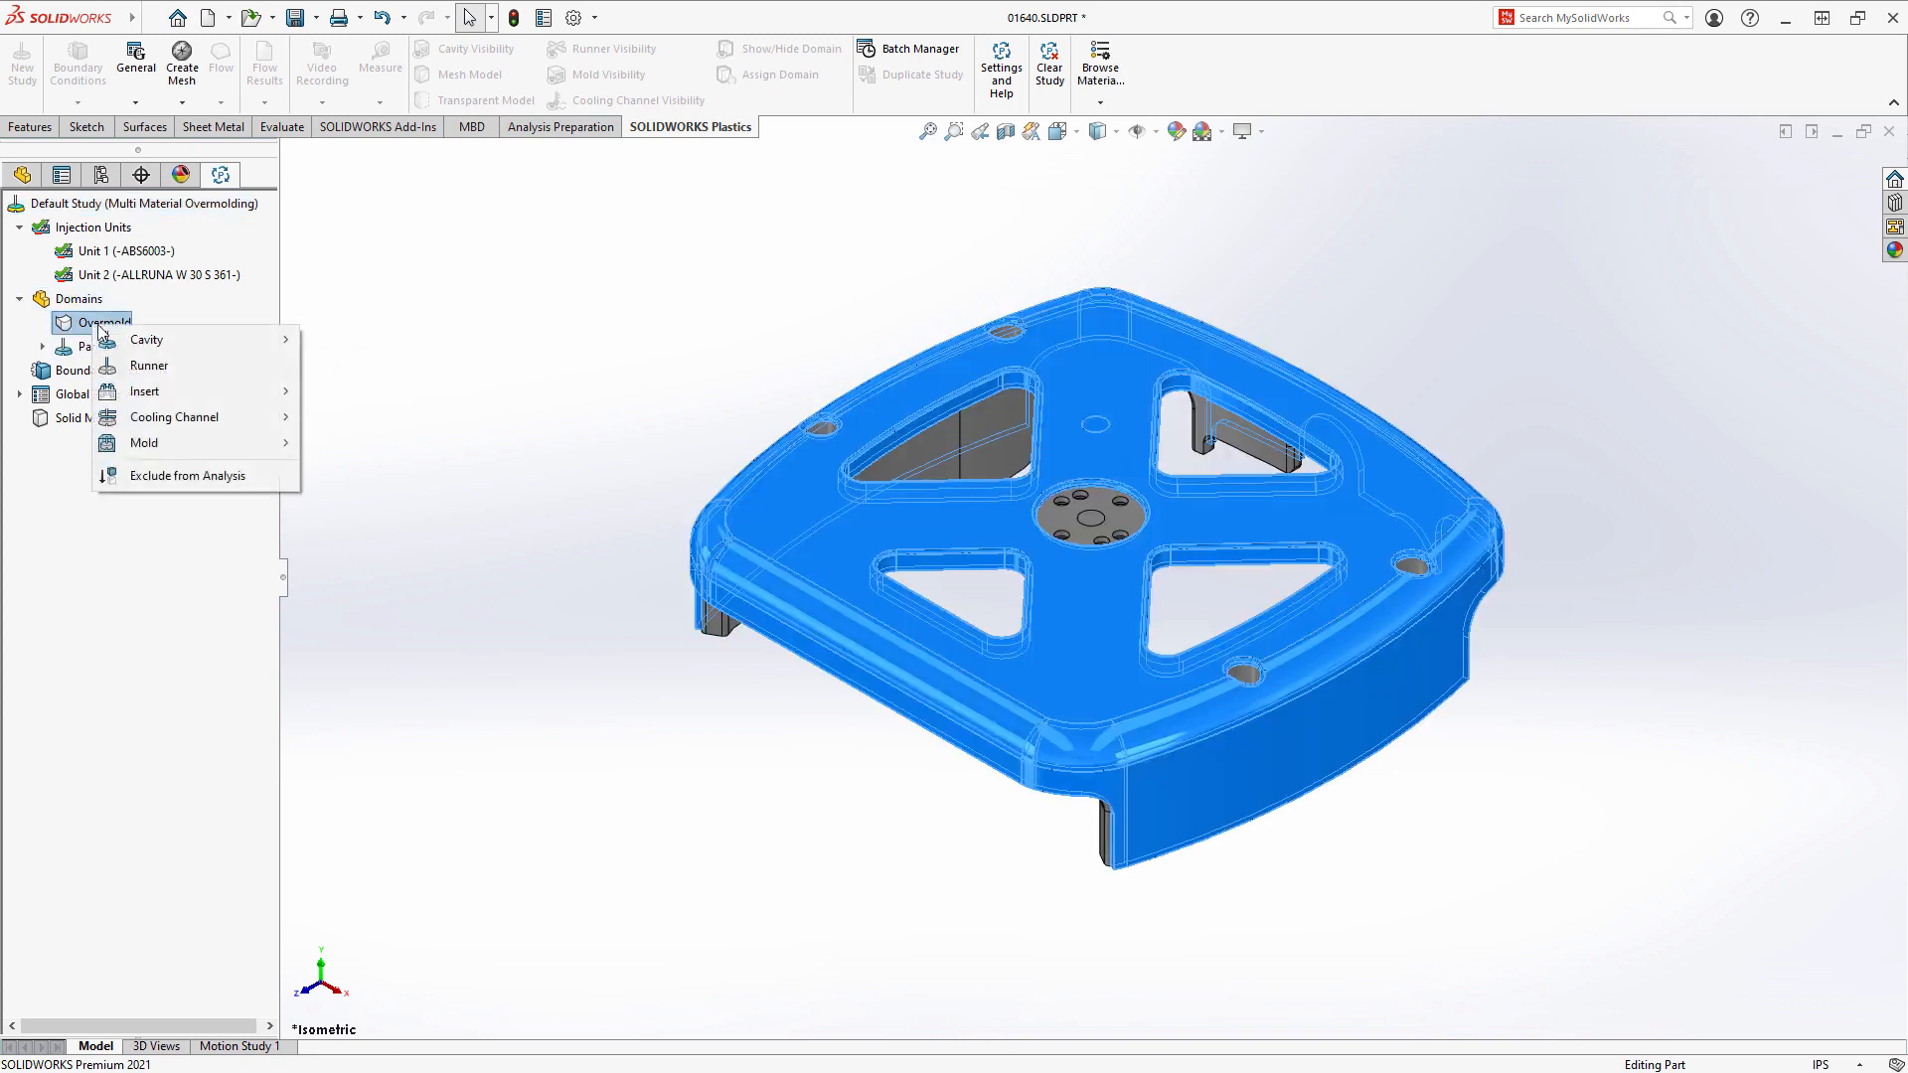
mouse_move(248, 339)
click(341, 360)
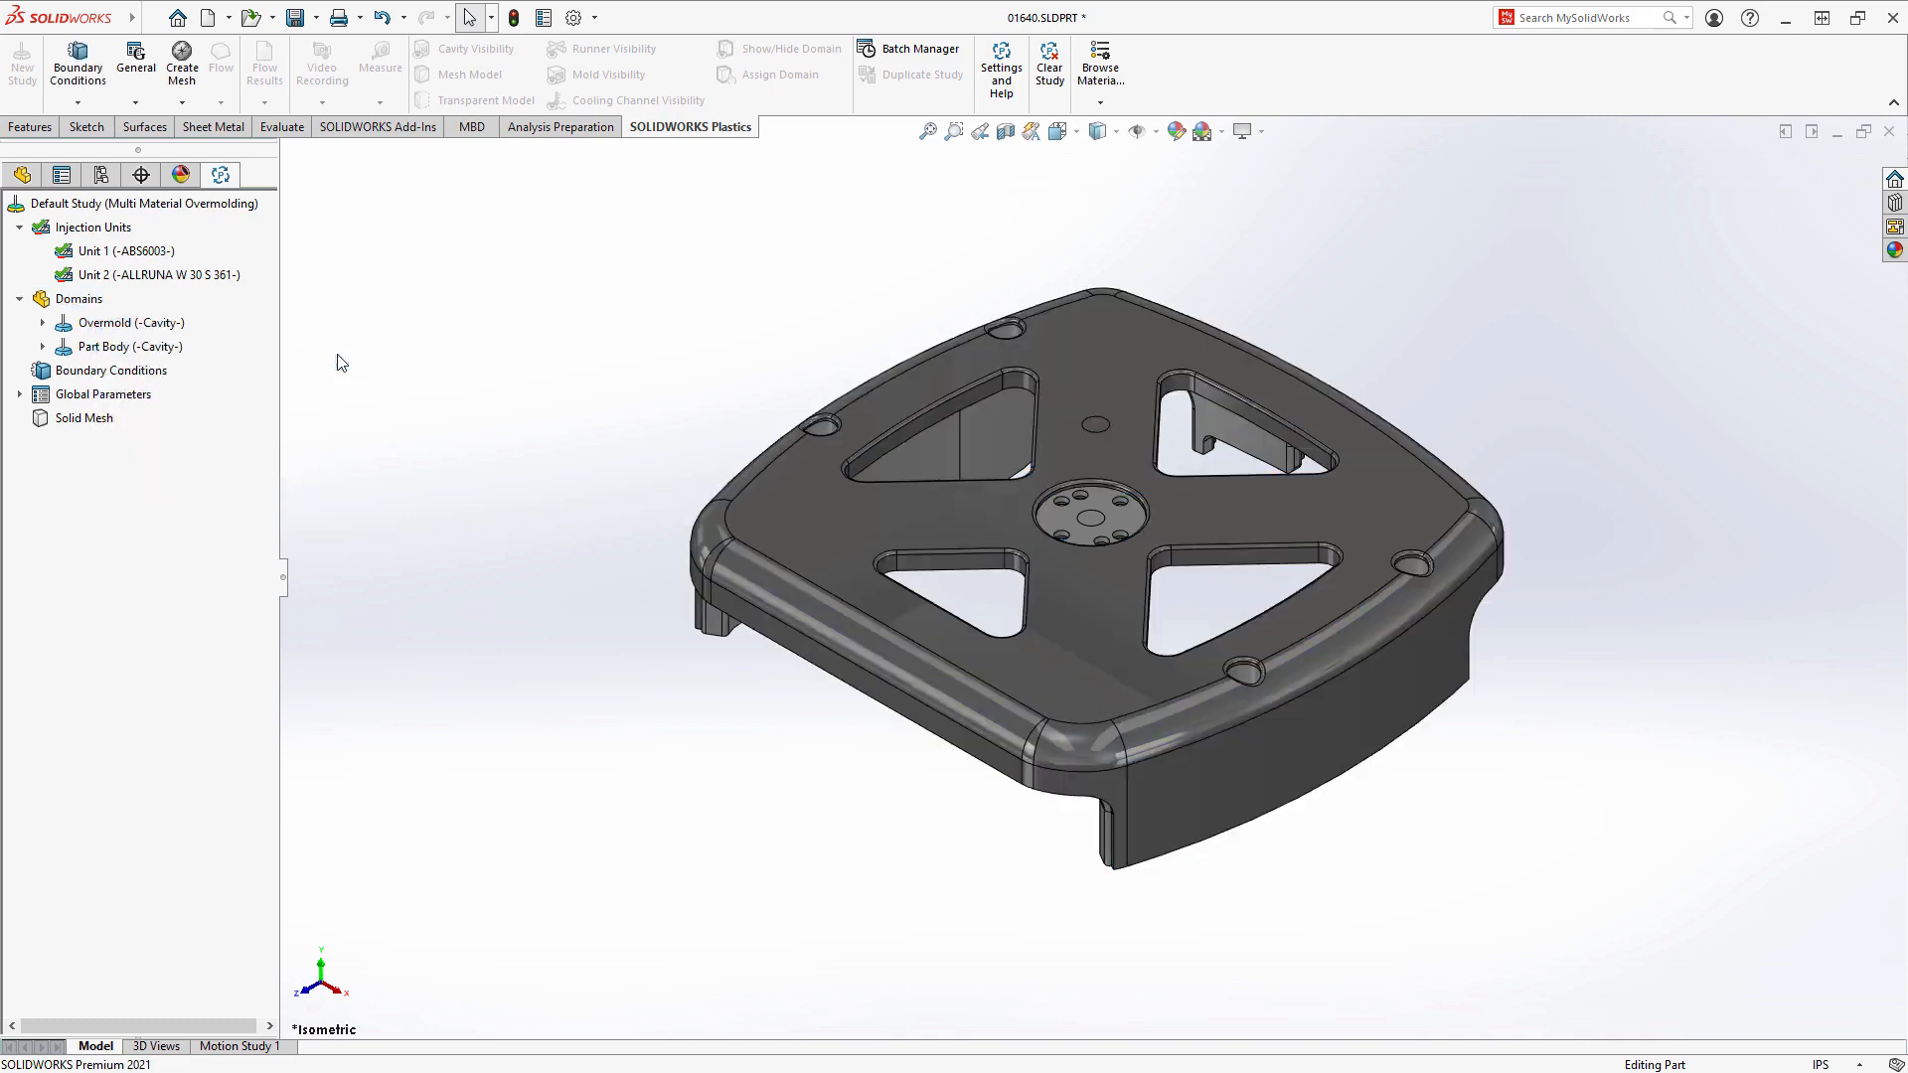
Step: Assign General cooling channels with both diameters 12 and 3 elements to the three long parallel sketch lines under the cover
right_click(100, 303)
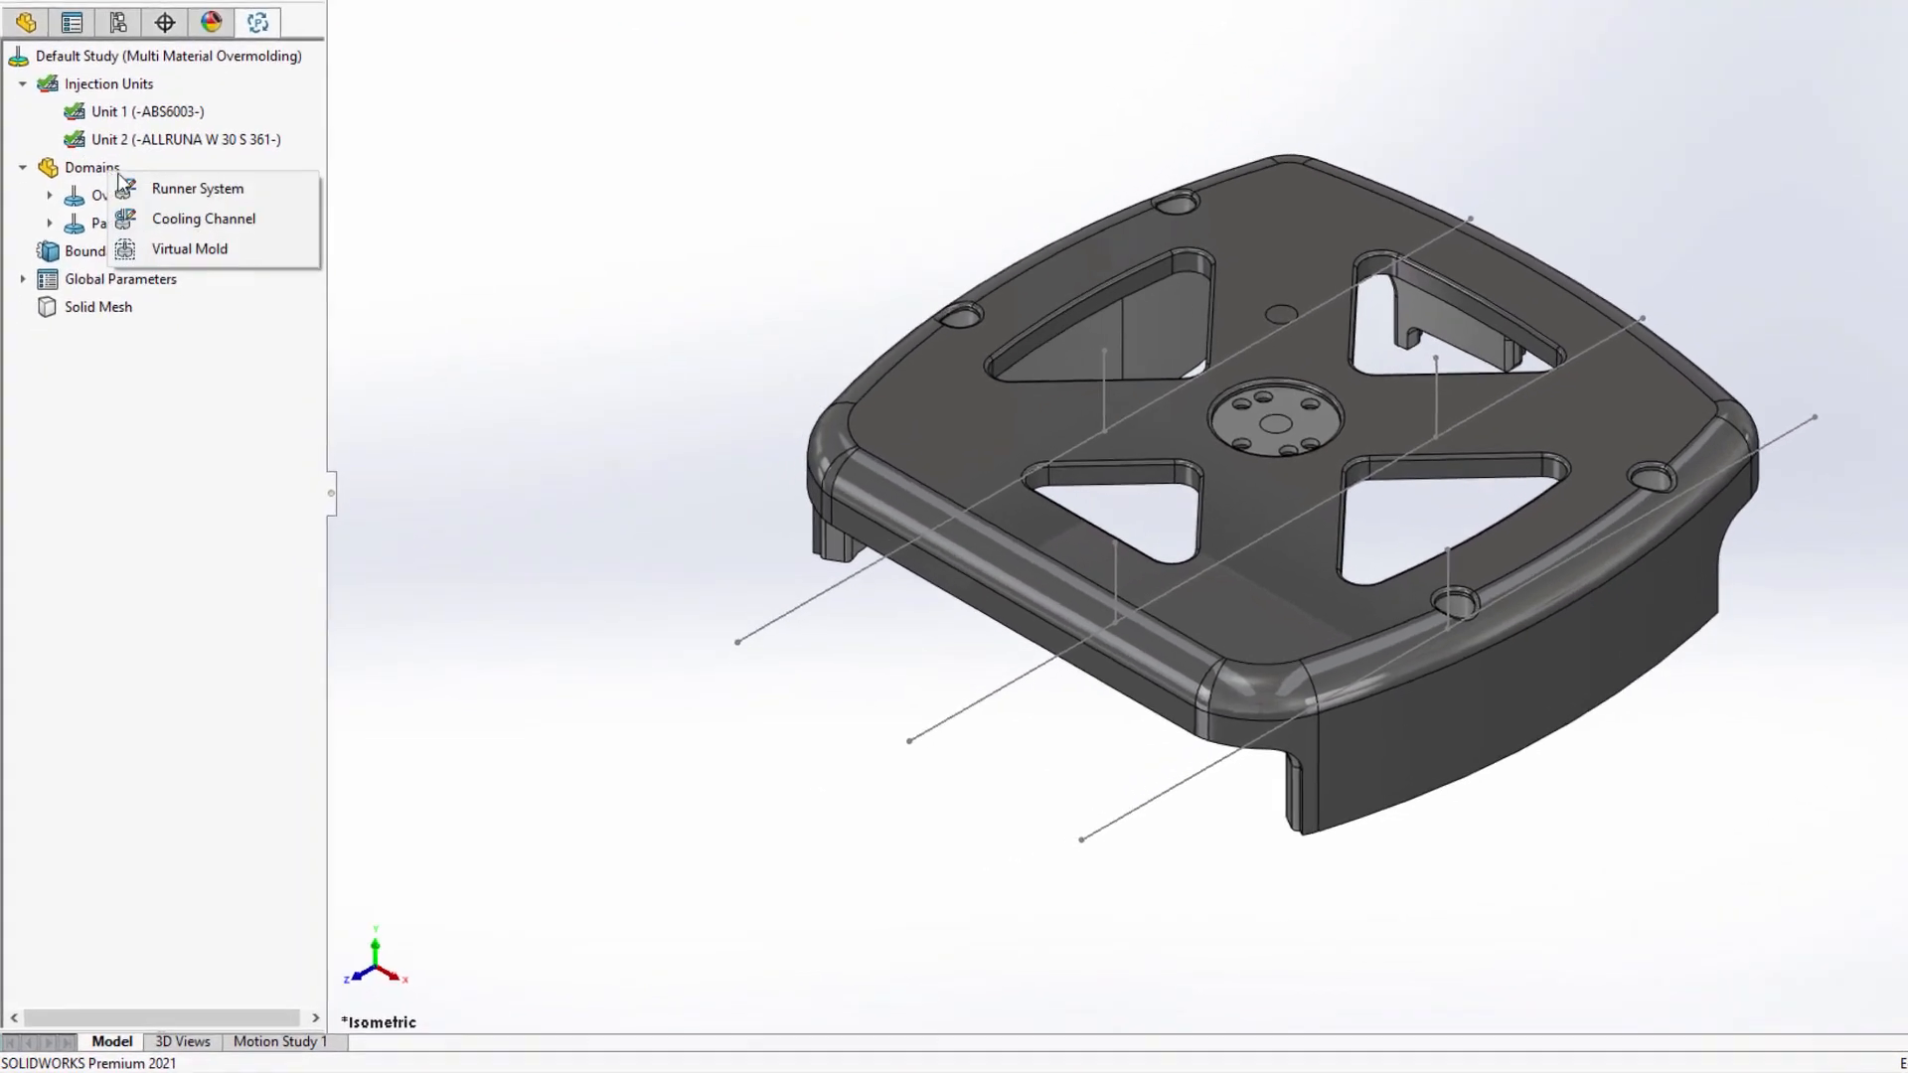
click(199, 218)
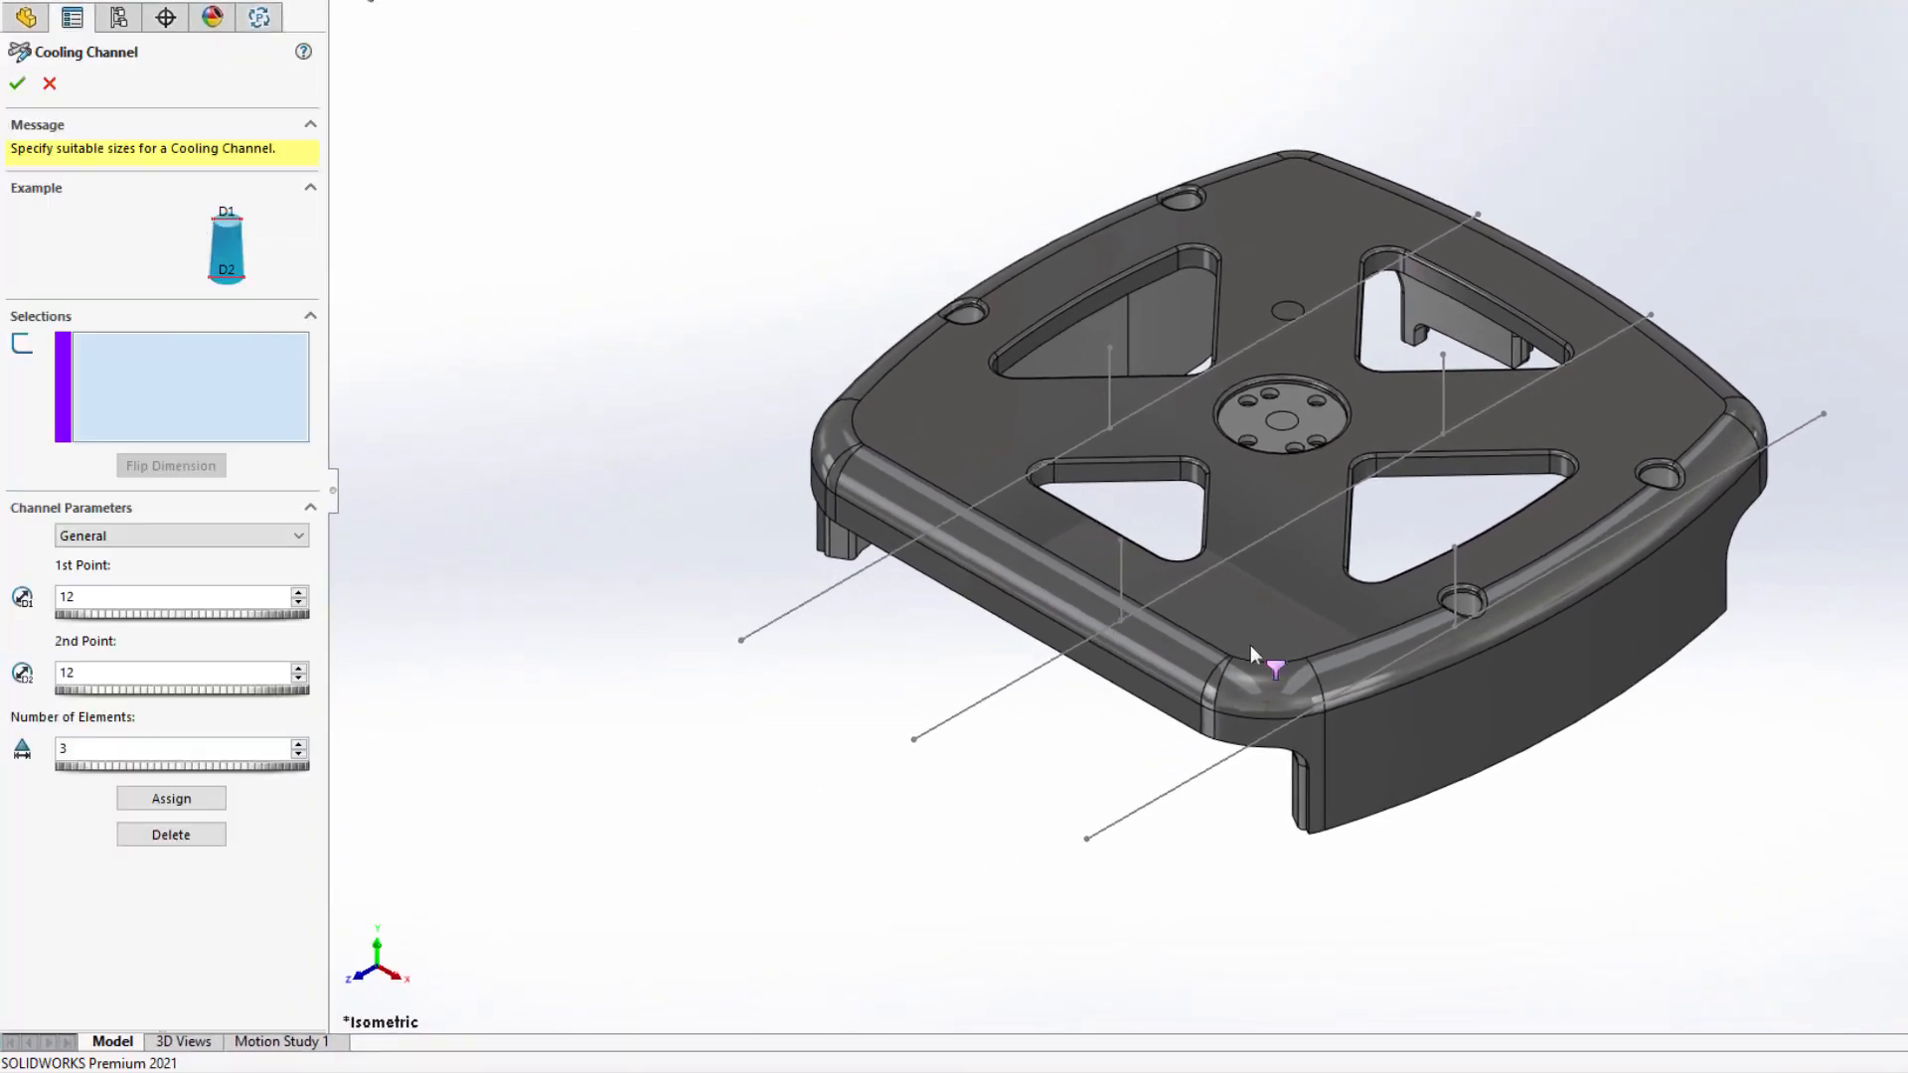
click(1371, 674)
click(1502, 600)
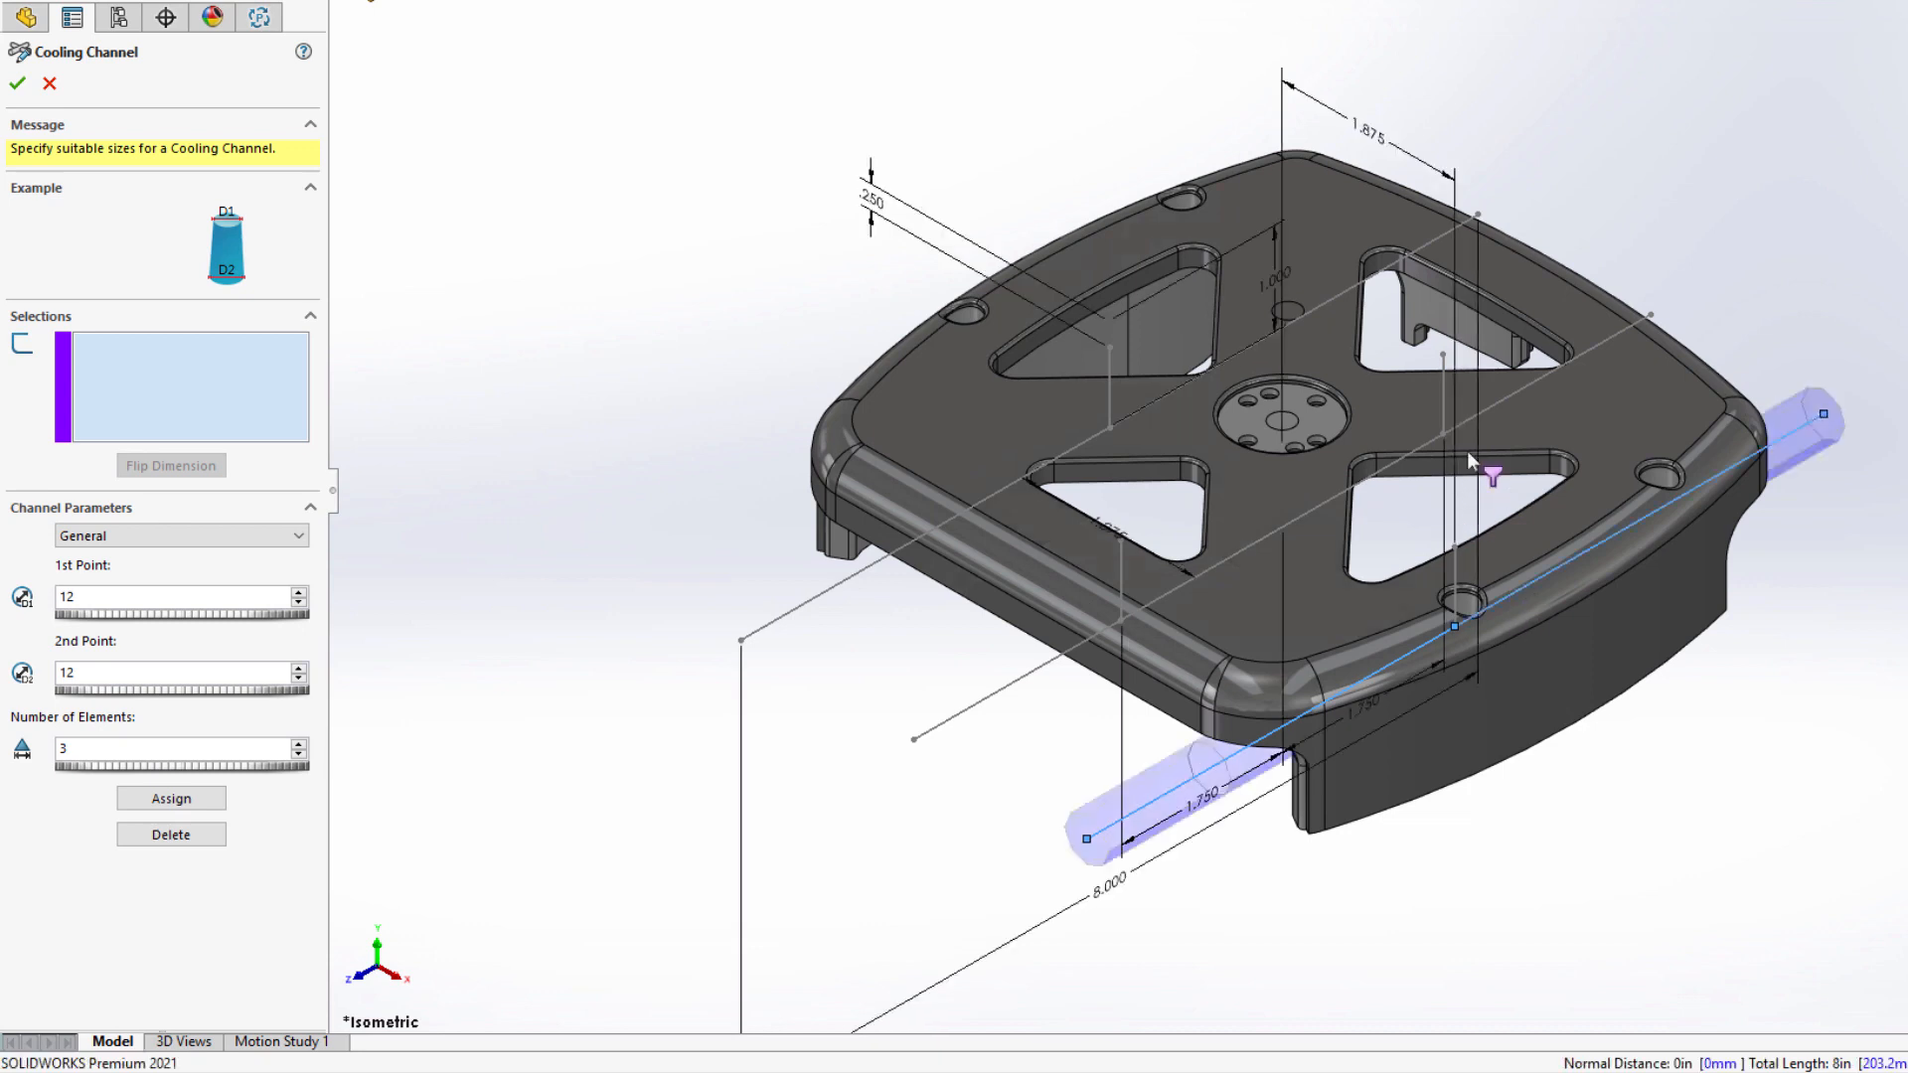
click(1465, 422)
click(1099, 629)
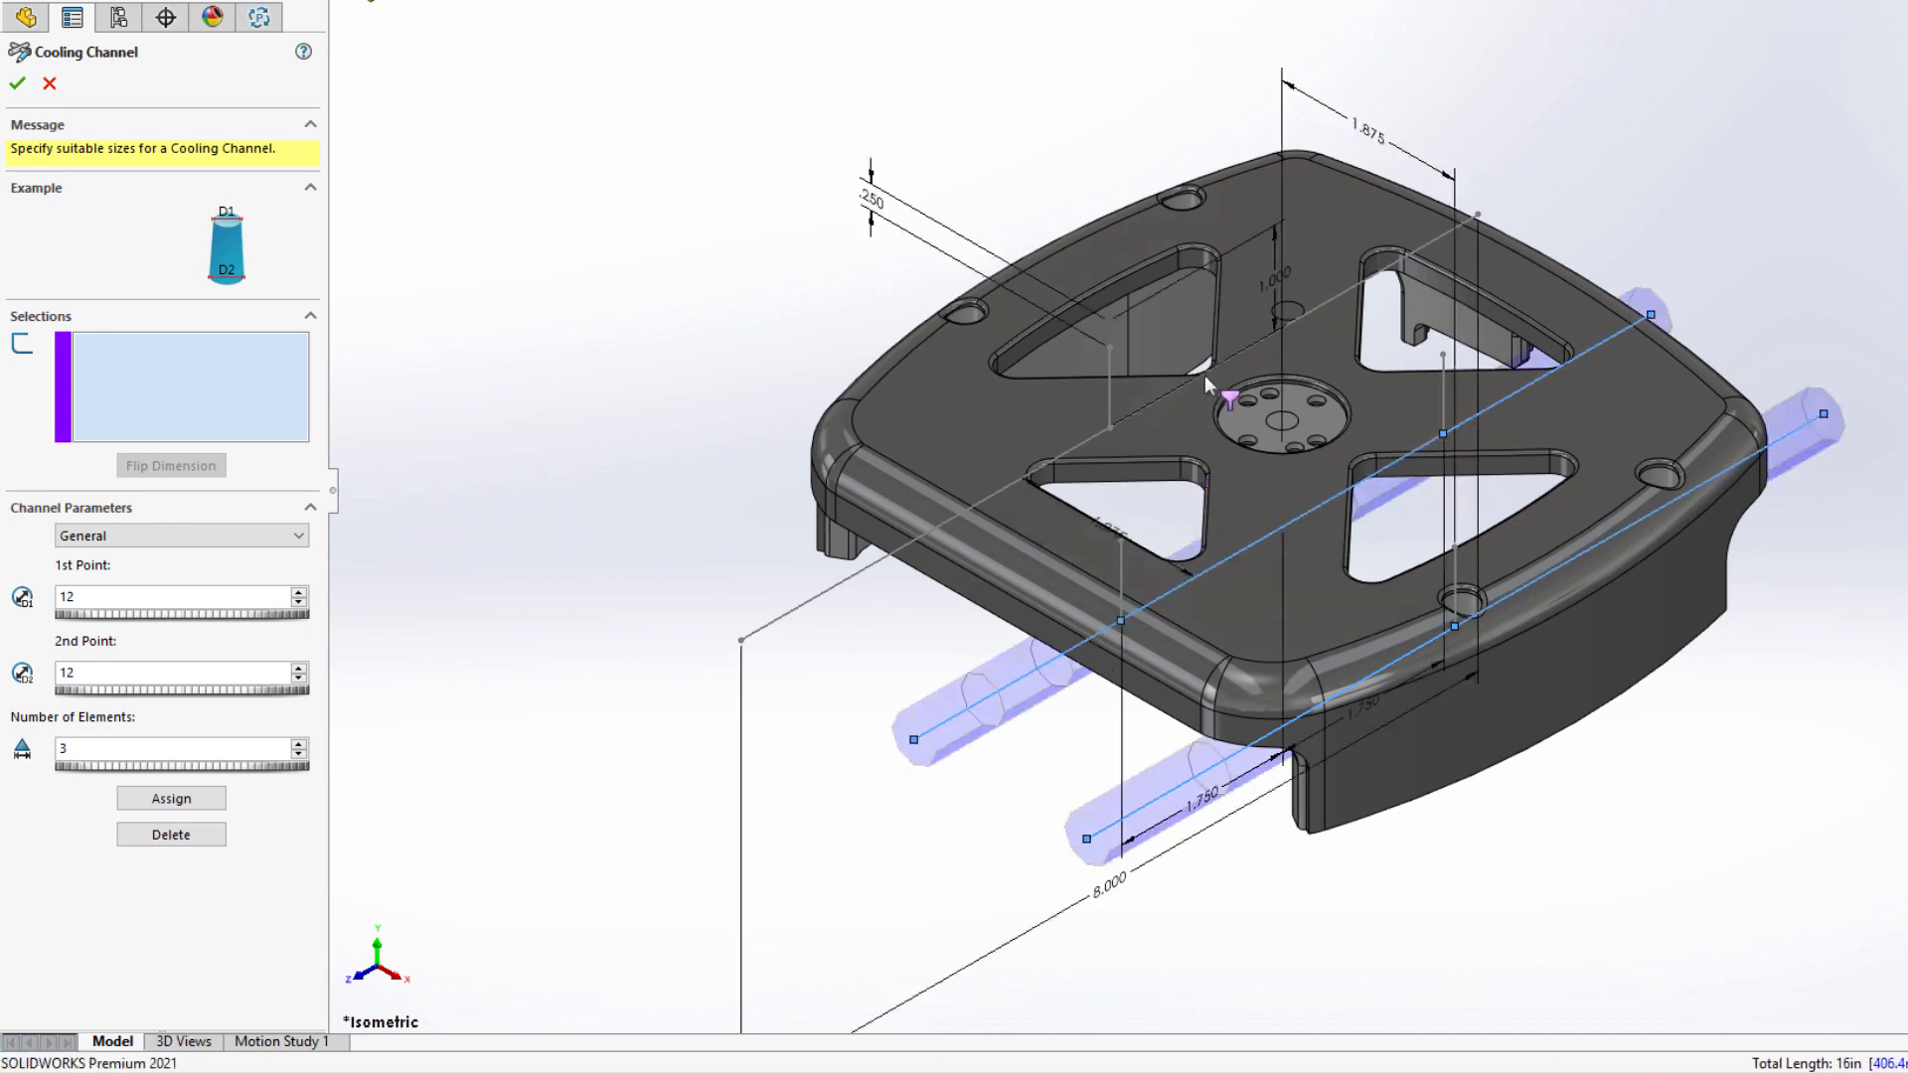
click(1204, 374)
click(1068, 460)
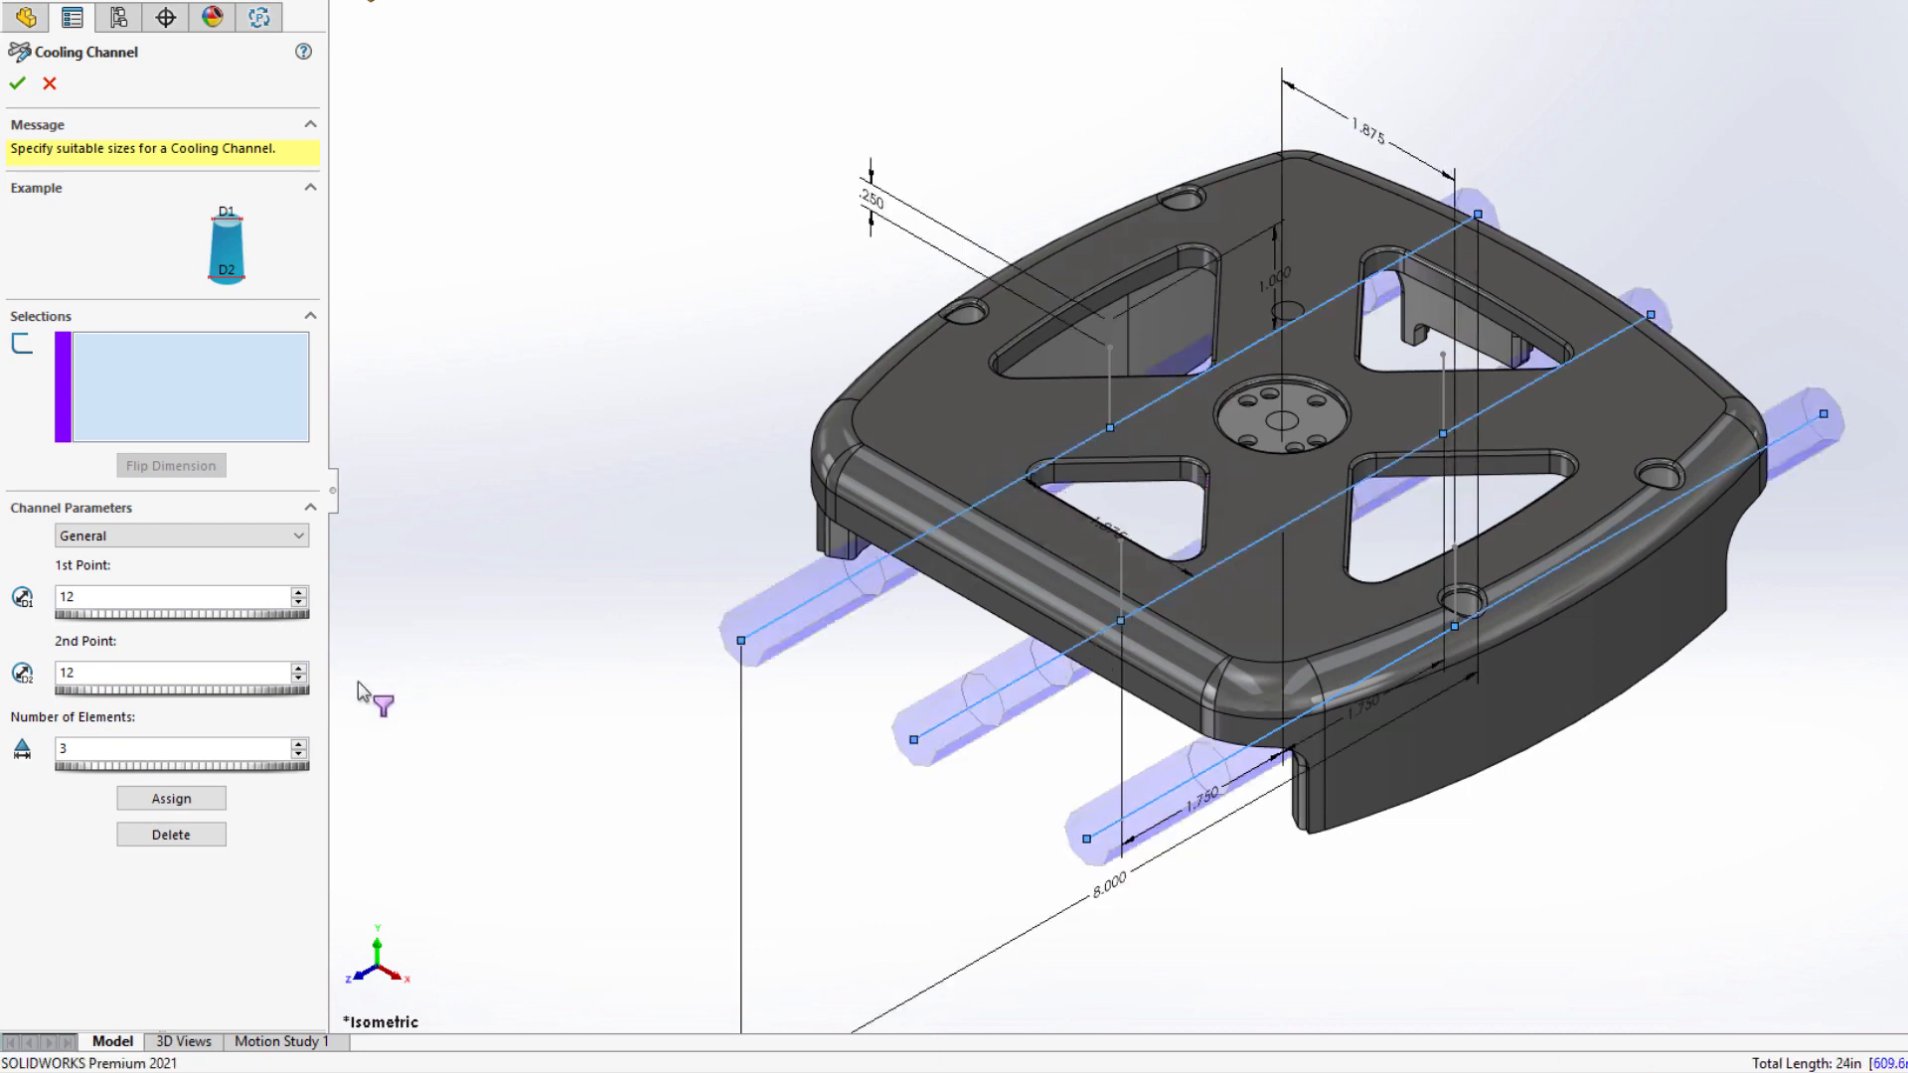
click(185, 801)
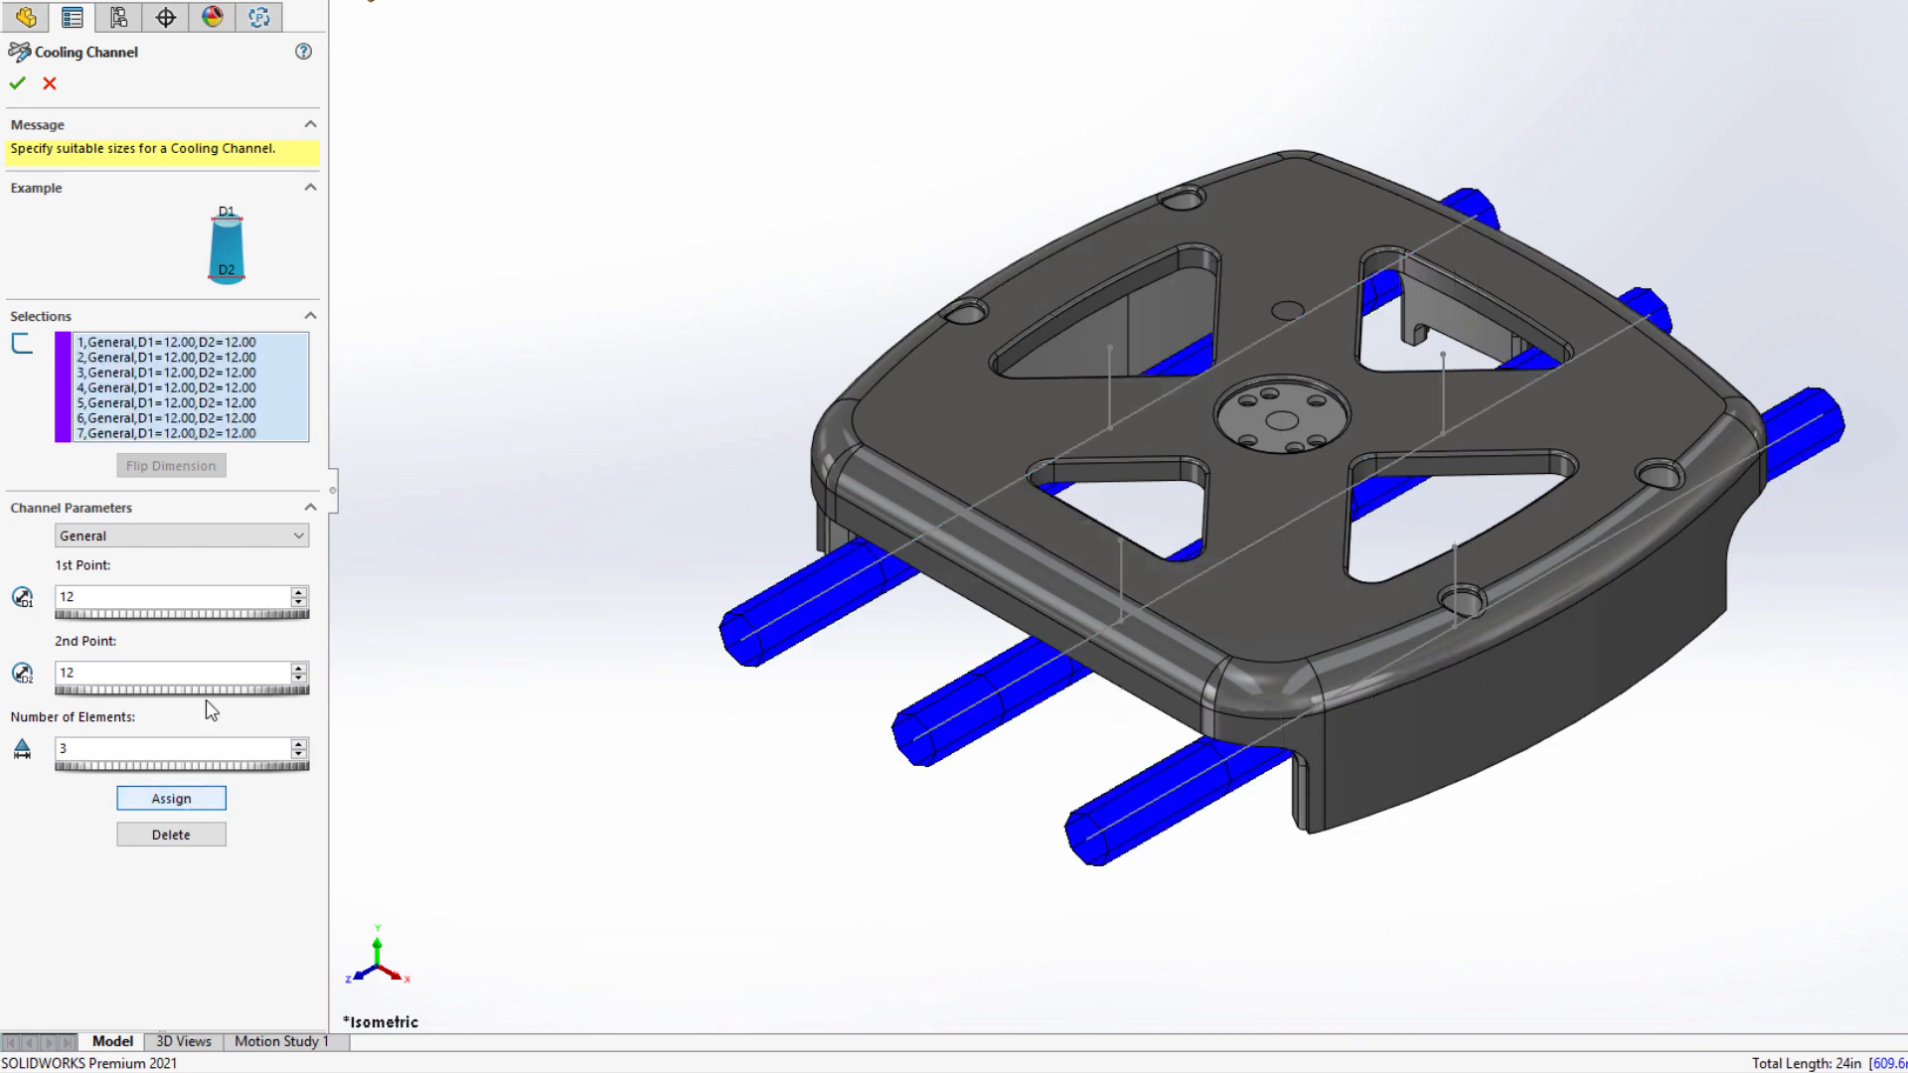
Step: Assign Baffle channels with D1 10, H 5 and T 1 to two diagonally opposite vertical sketch lines
click(192, 534)
click(180, 580)
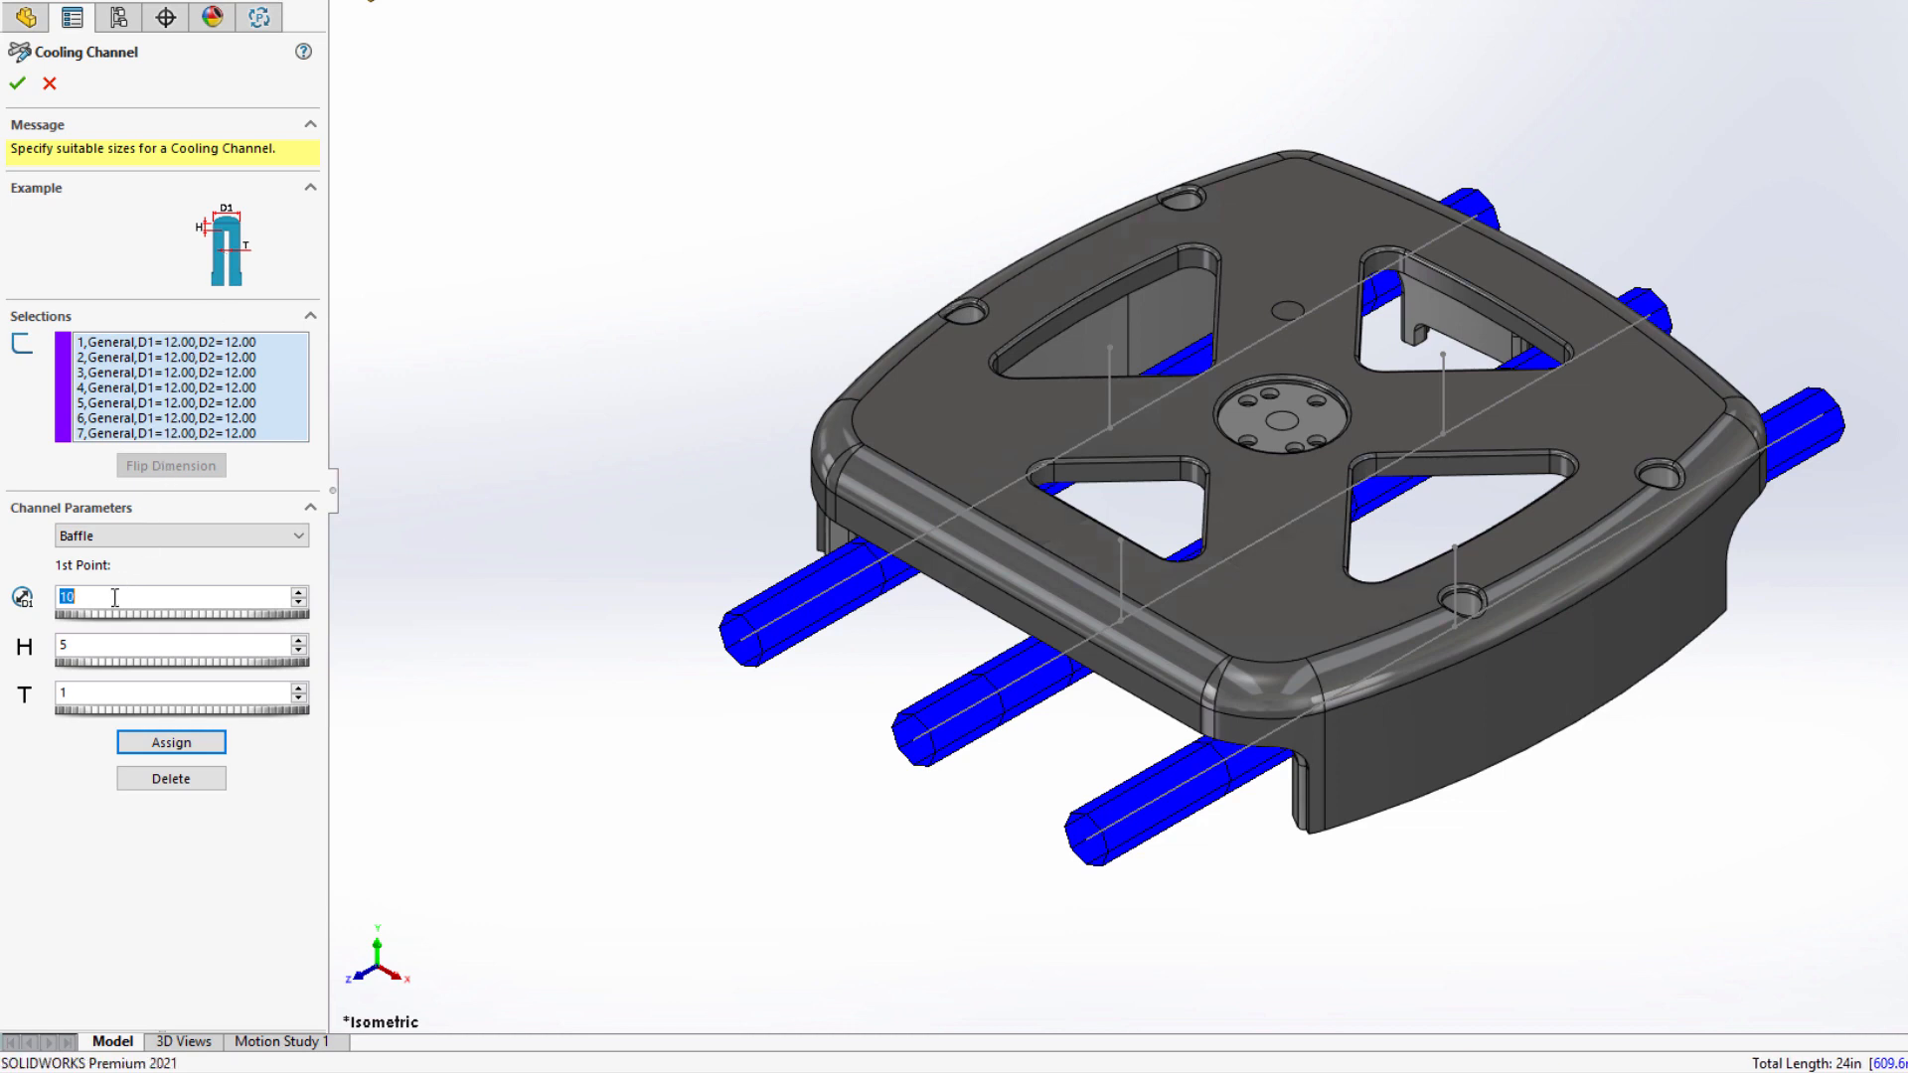
click(1111, 392)
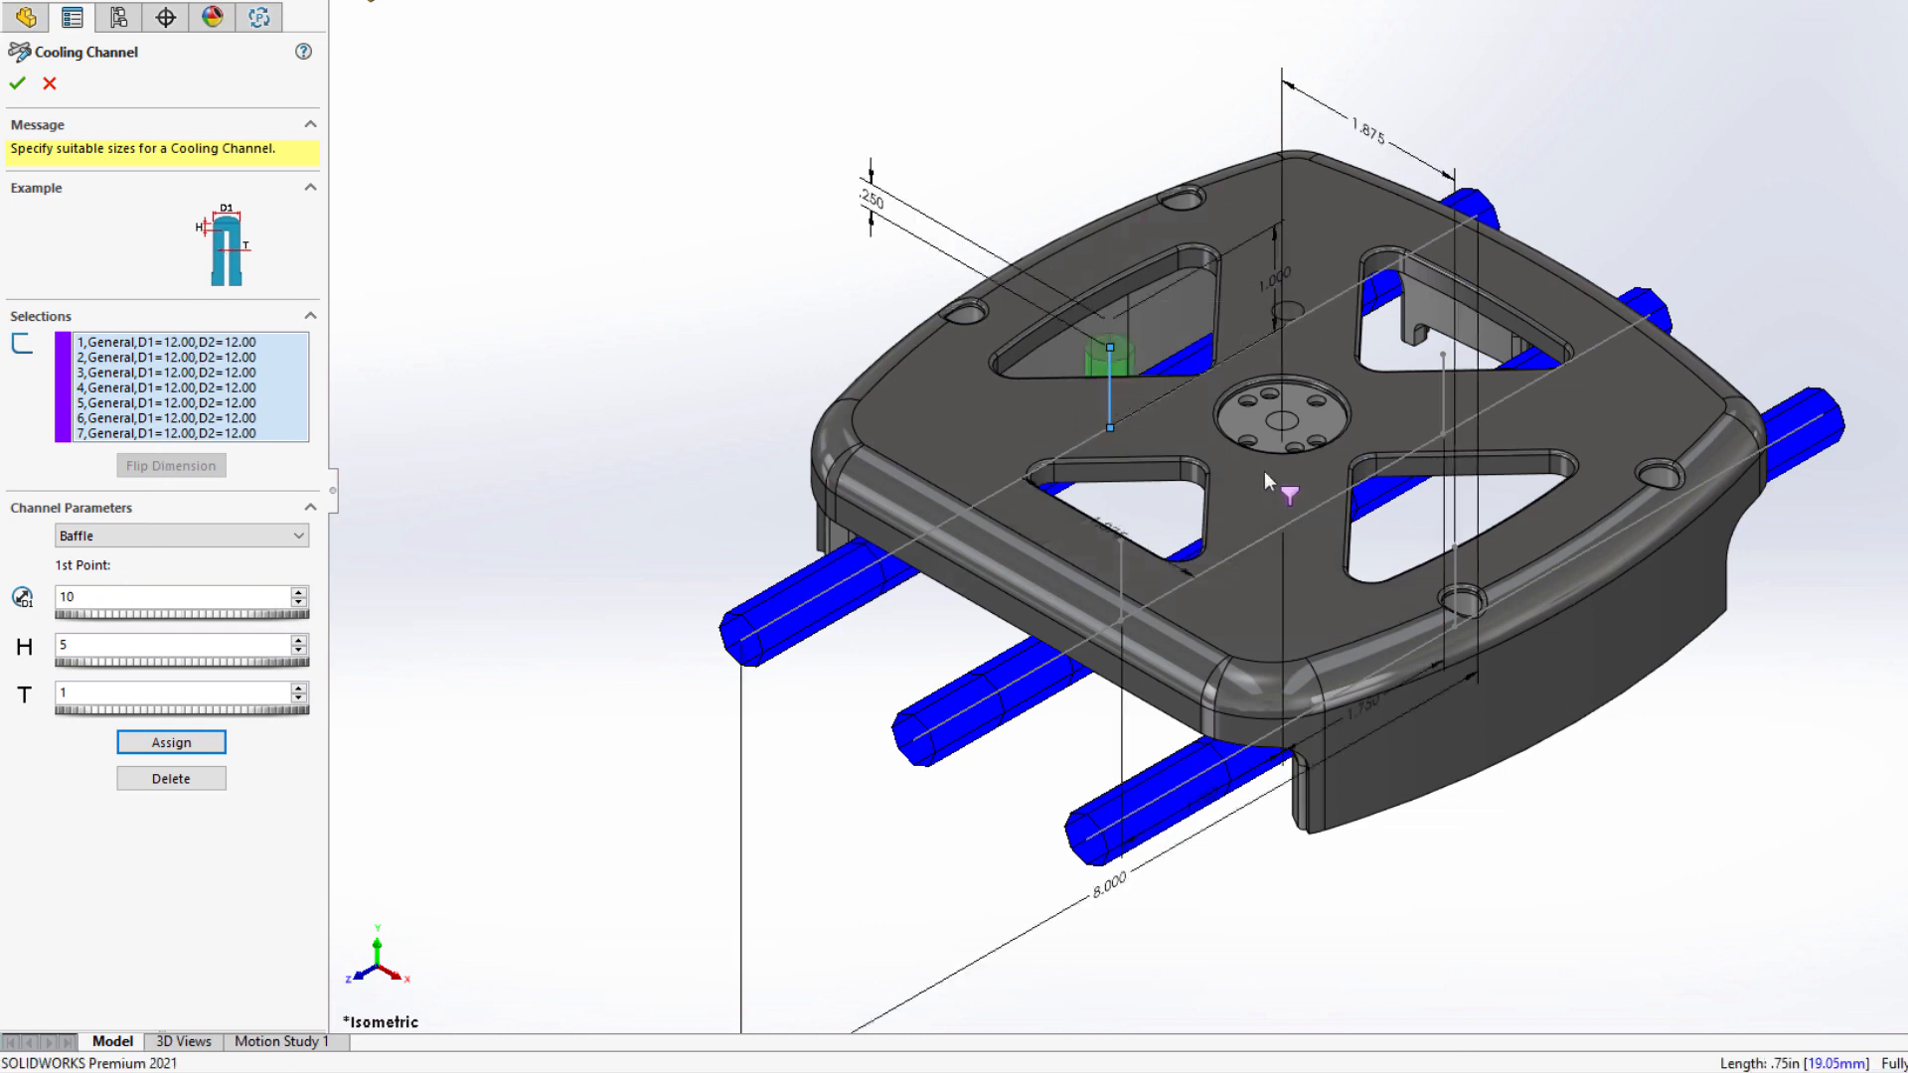
click(1453, 577)
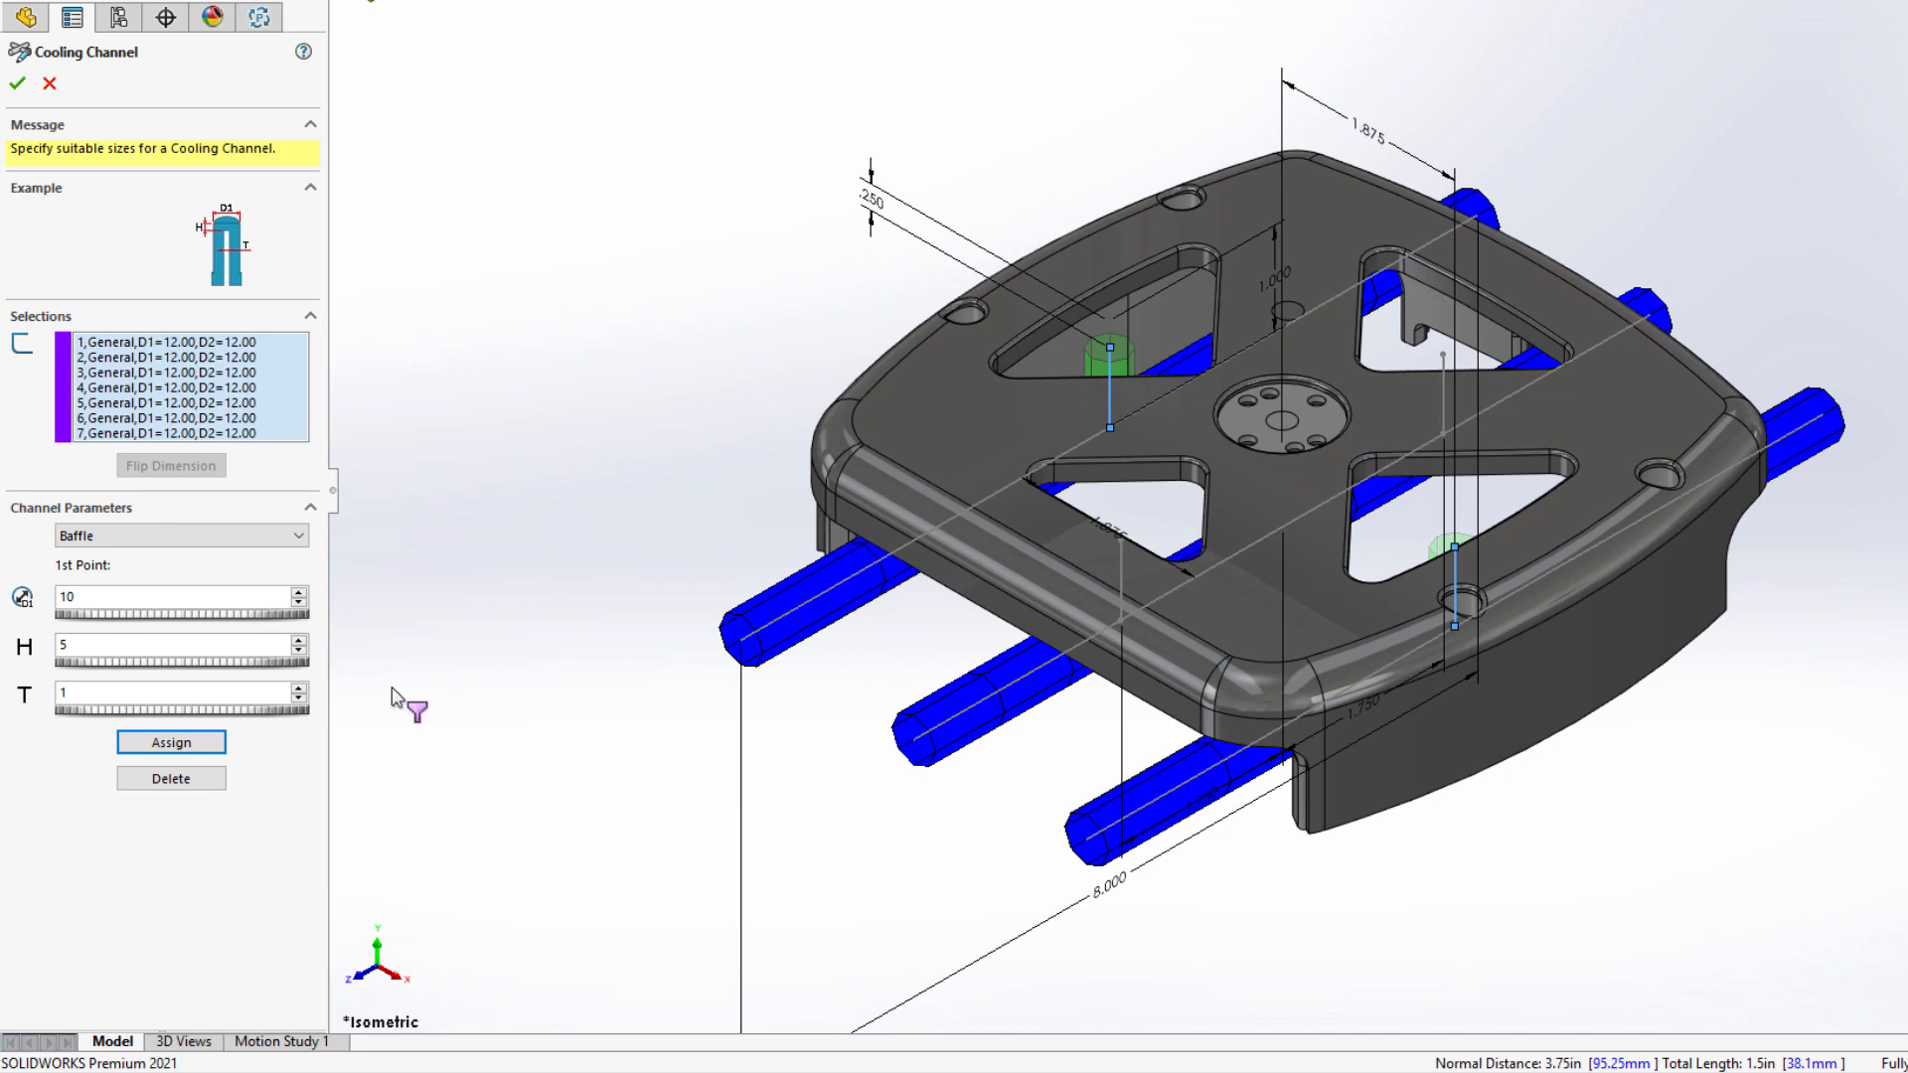
click(169, 745)
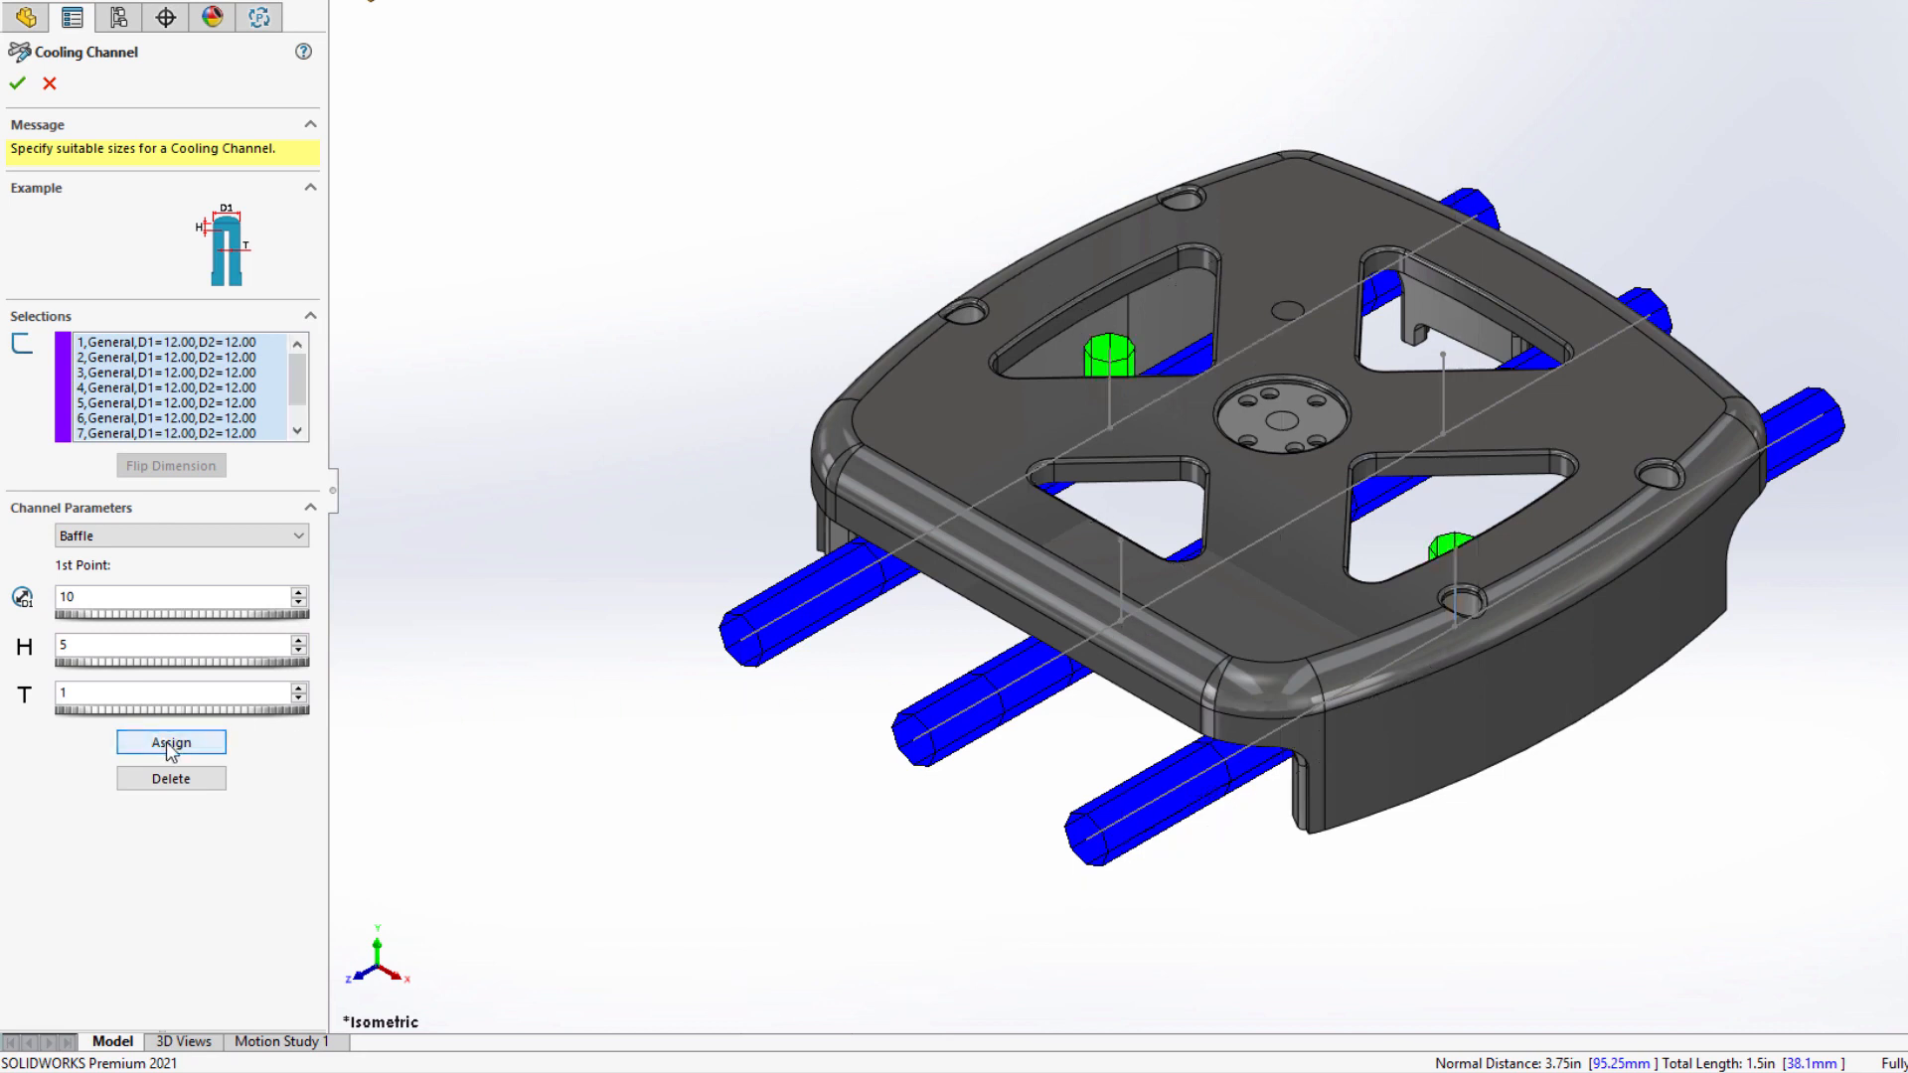
Step: Assign Bubbler channels with D1 10, D2 6, H 5 and T 1 to the two remaining vertical sketch lines, and finish the cooling channels
click(171, 534)
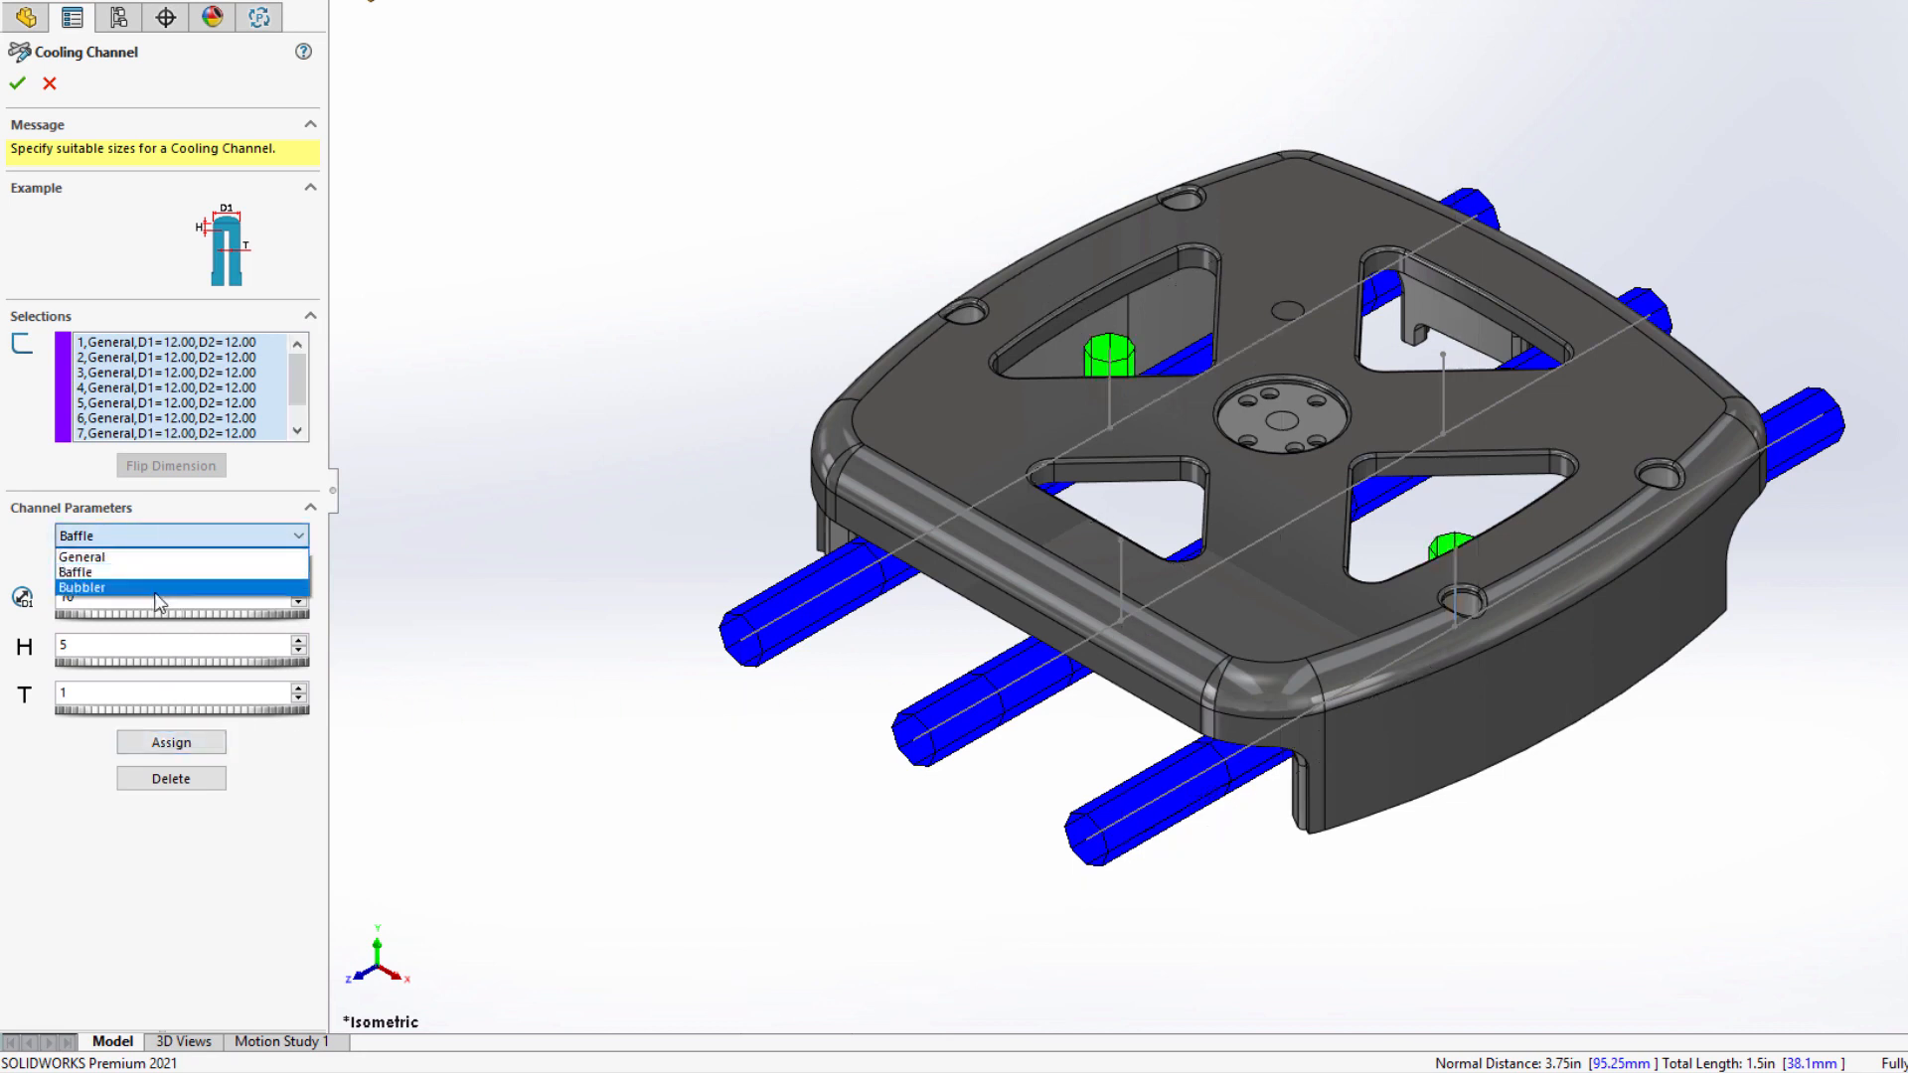
click(157, 588)
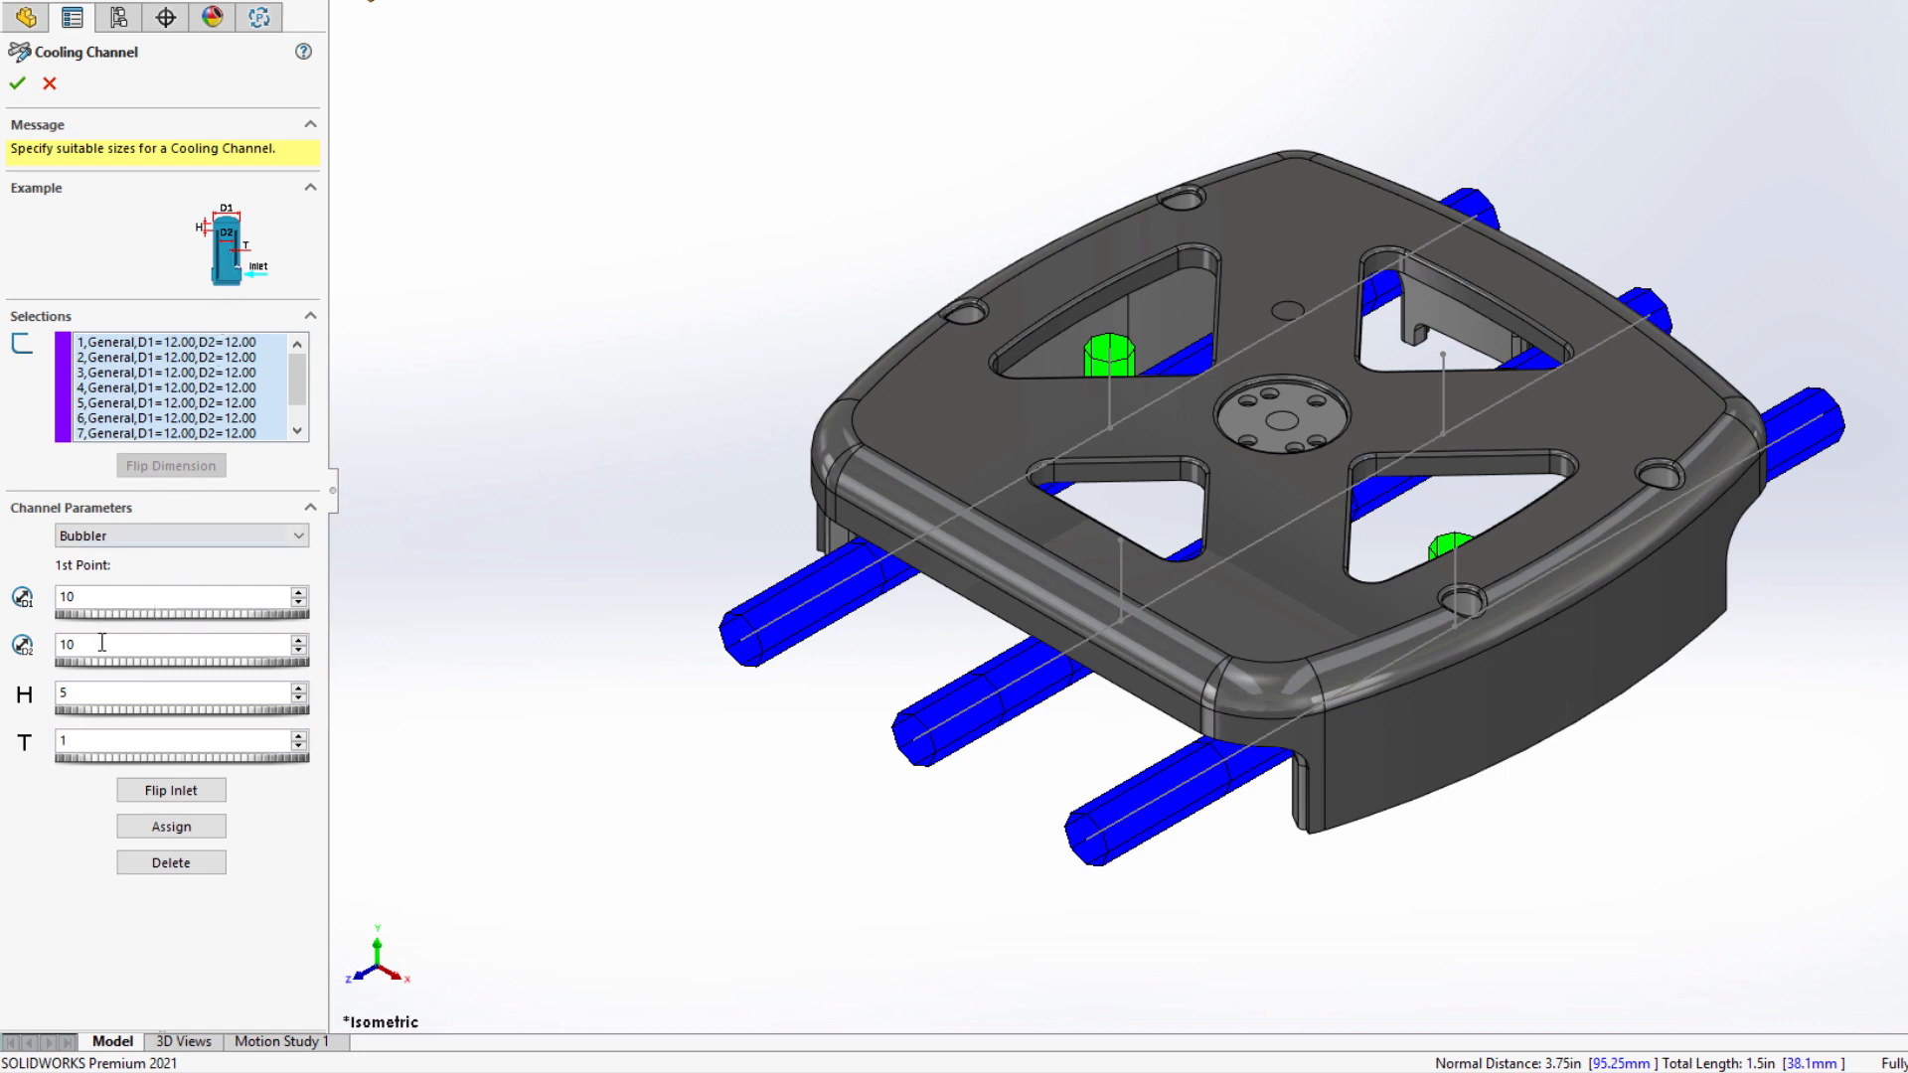
scroll(102, 643, down, 4)
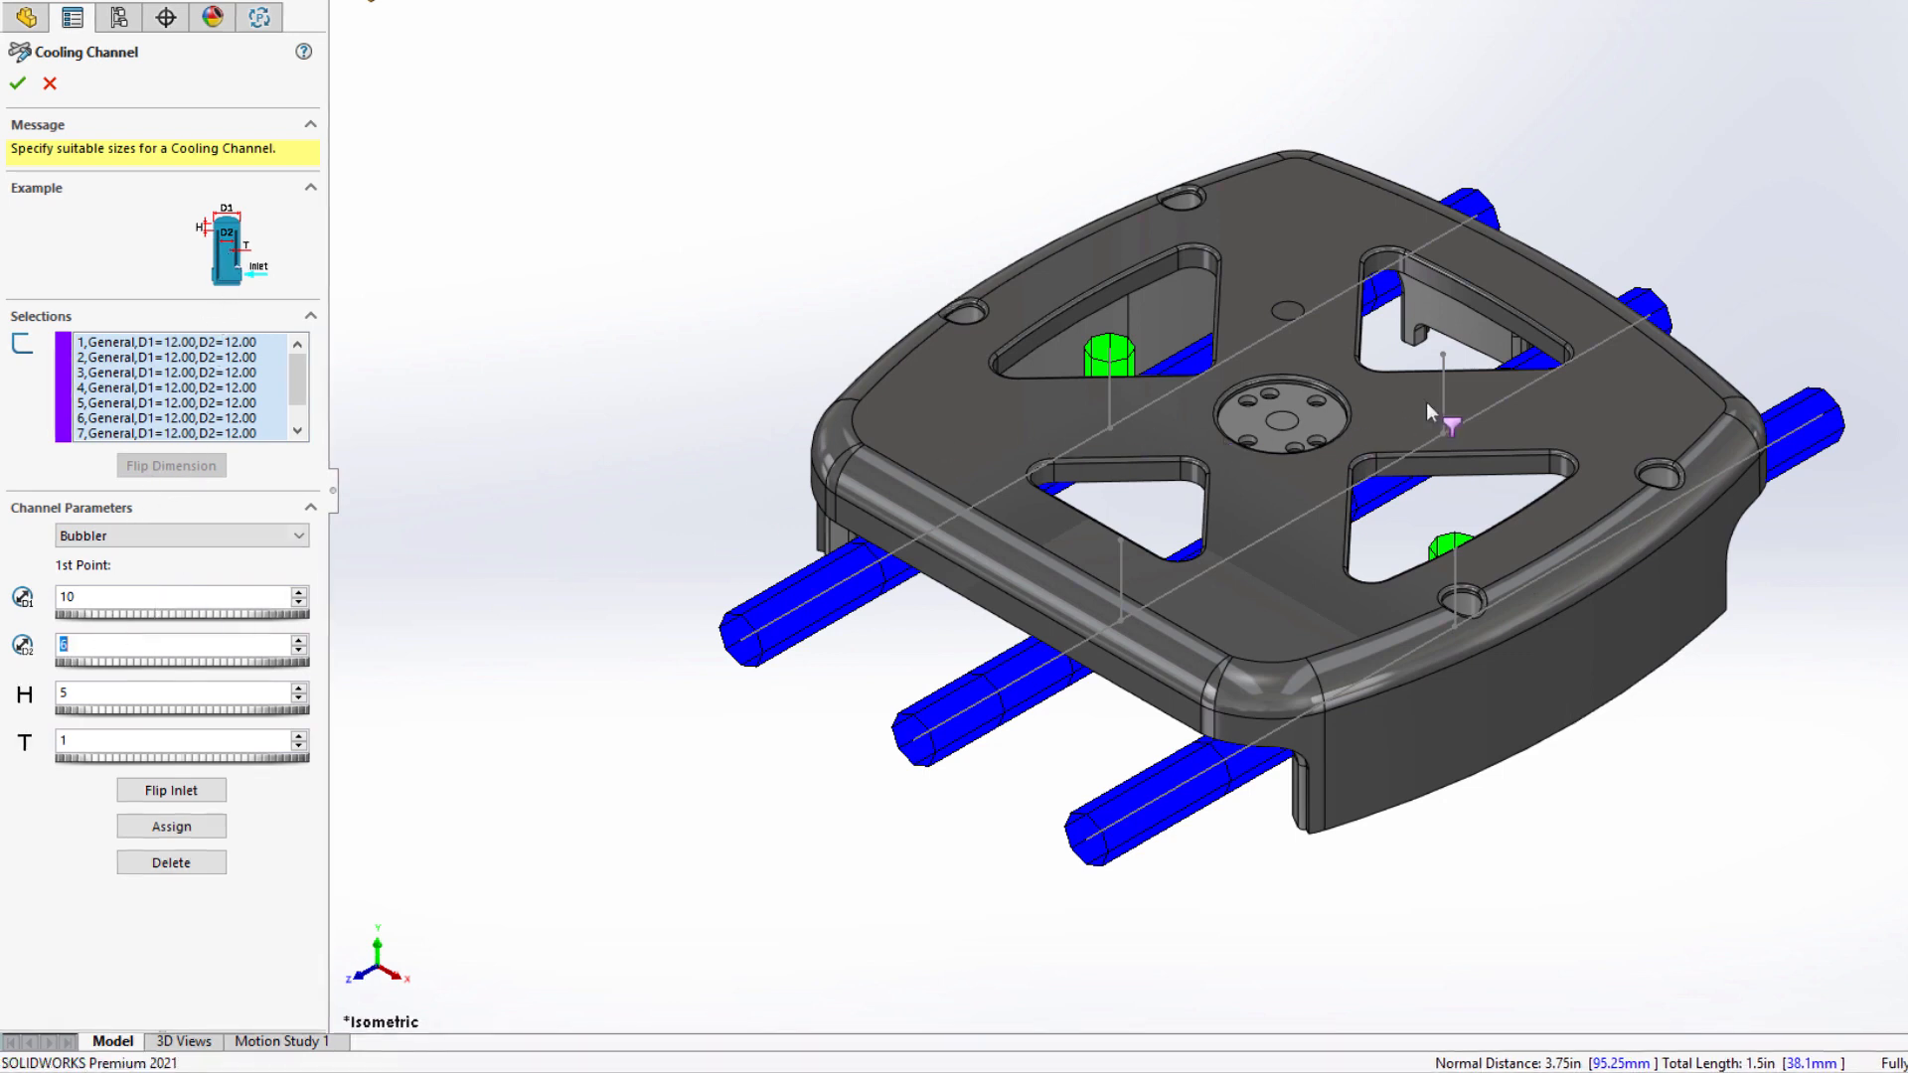
click(1121, 565)
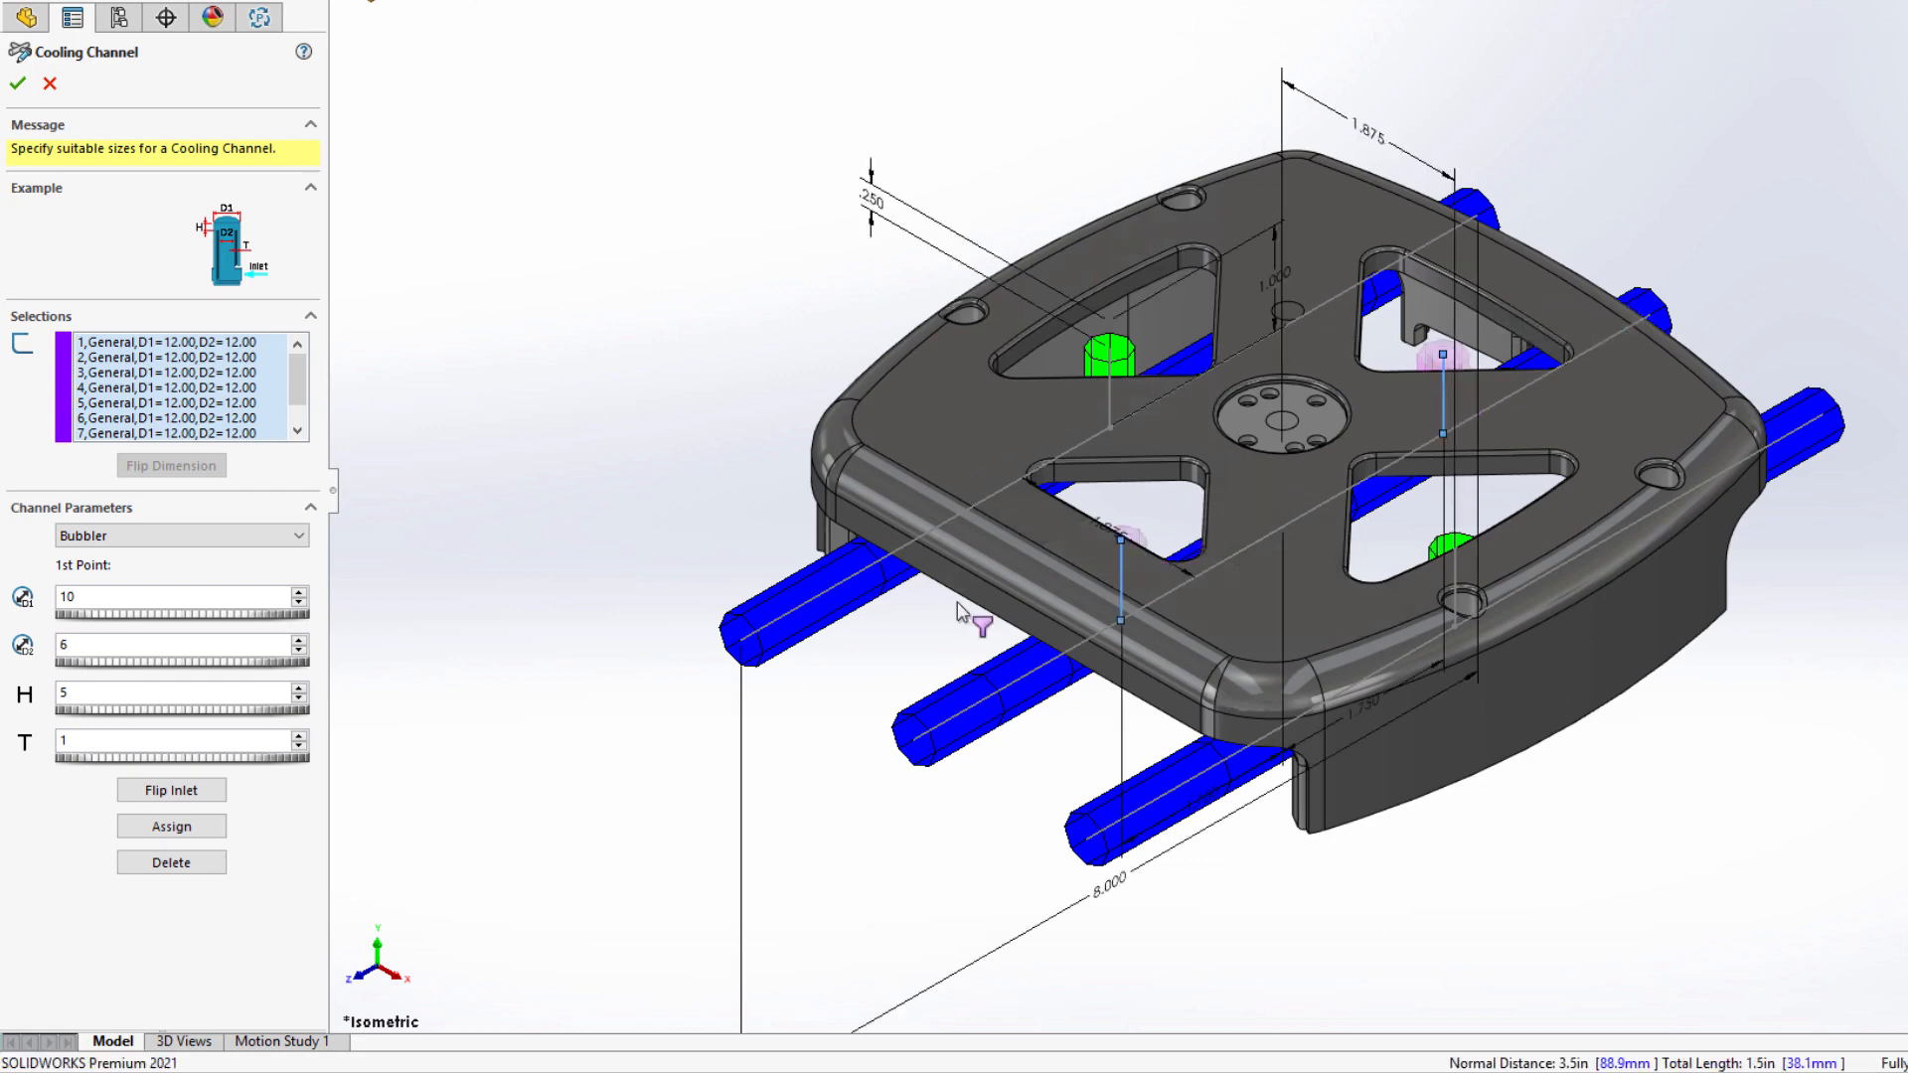
click(179, 826)
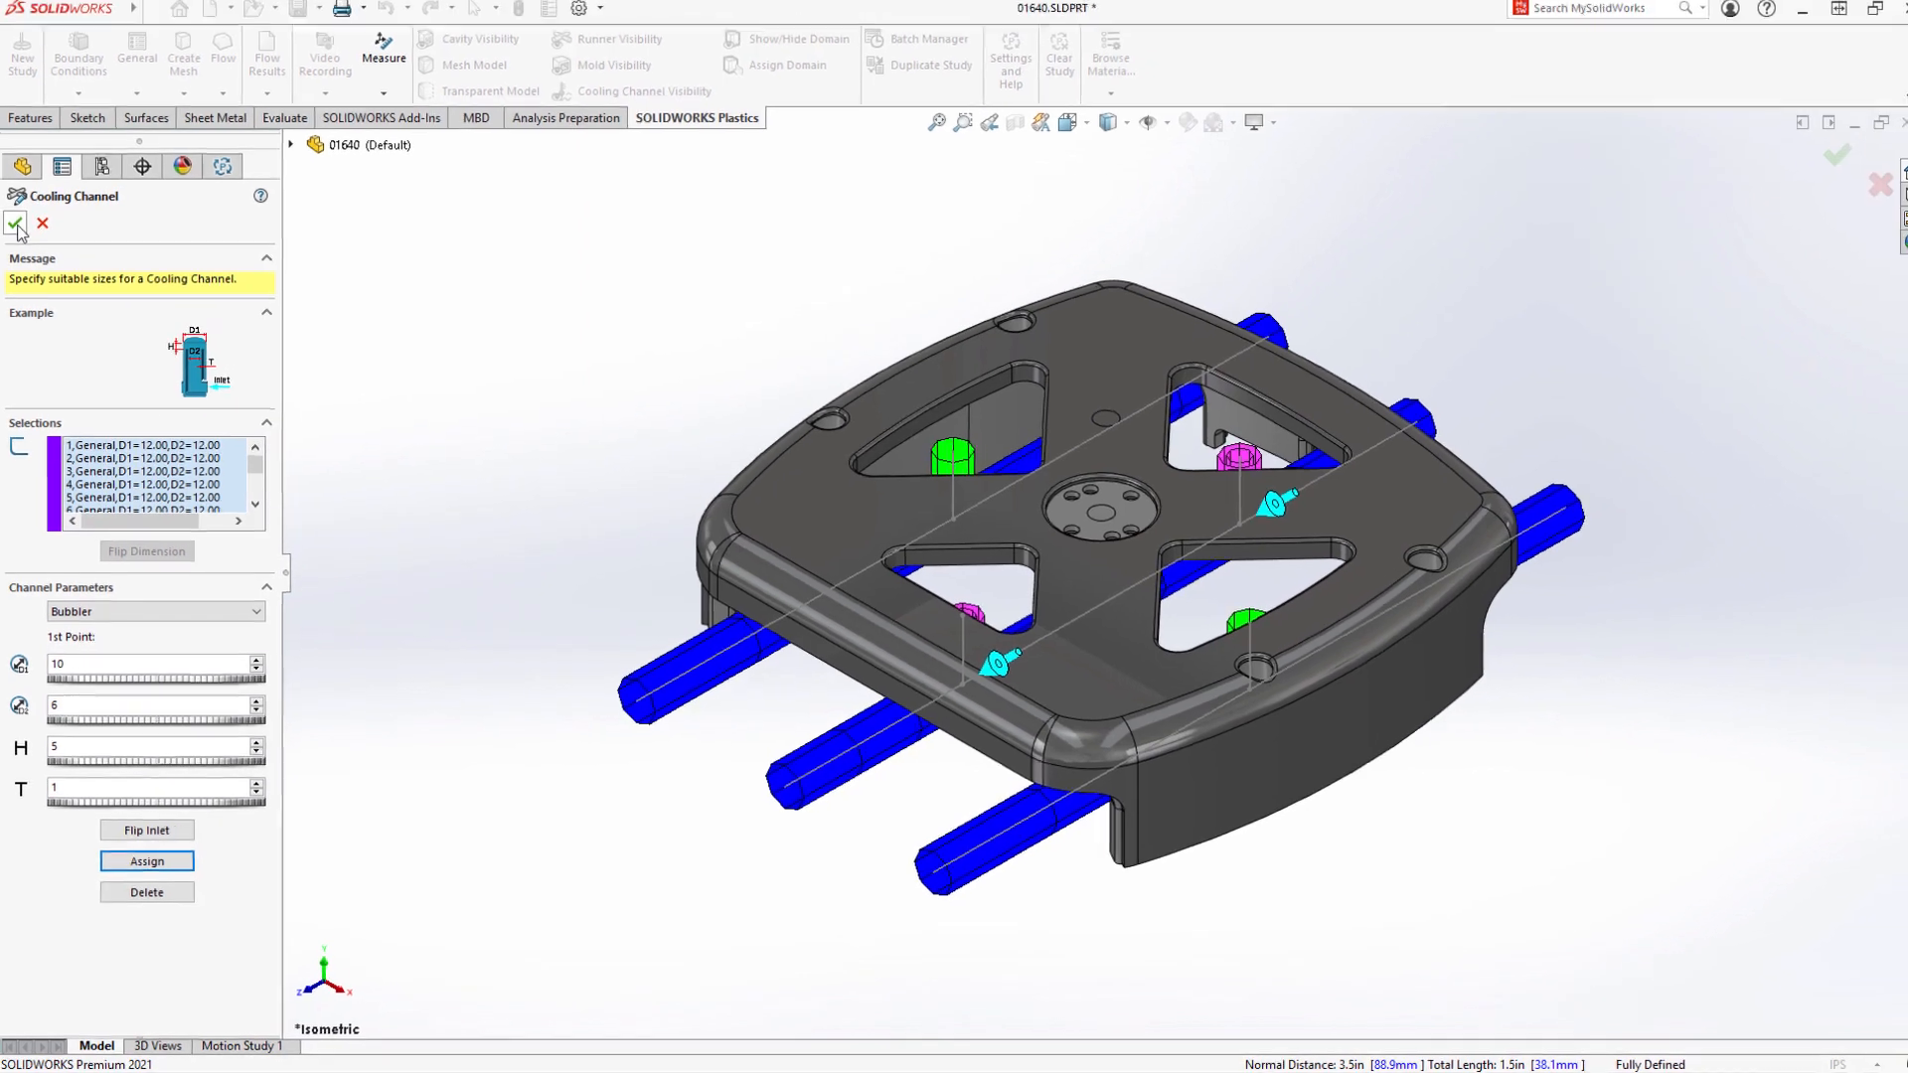
click(15, 224)
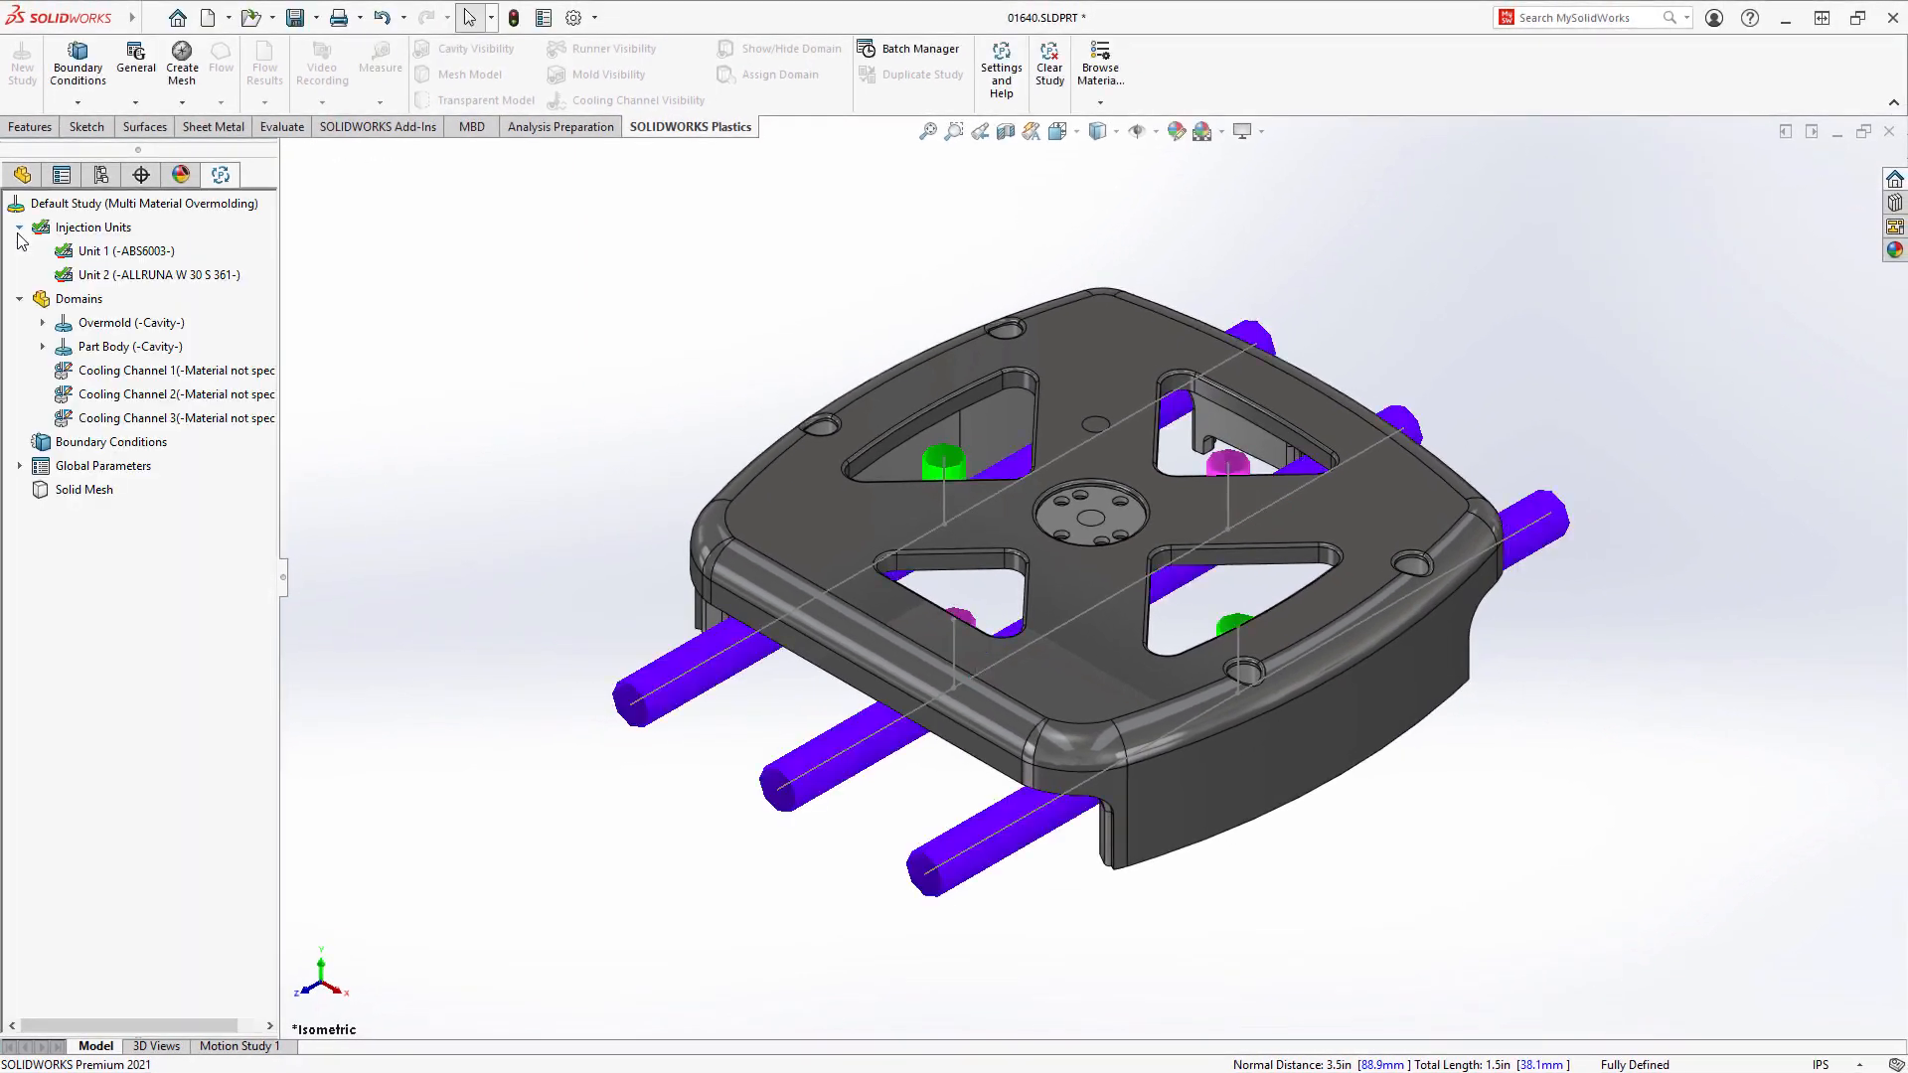
Step: Start a bounding-box virtual mold around the part and roughly resize it to about X 93, Y 43 and Z 115 mm
right_click(73, 309)
click(110, 366)
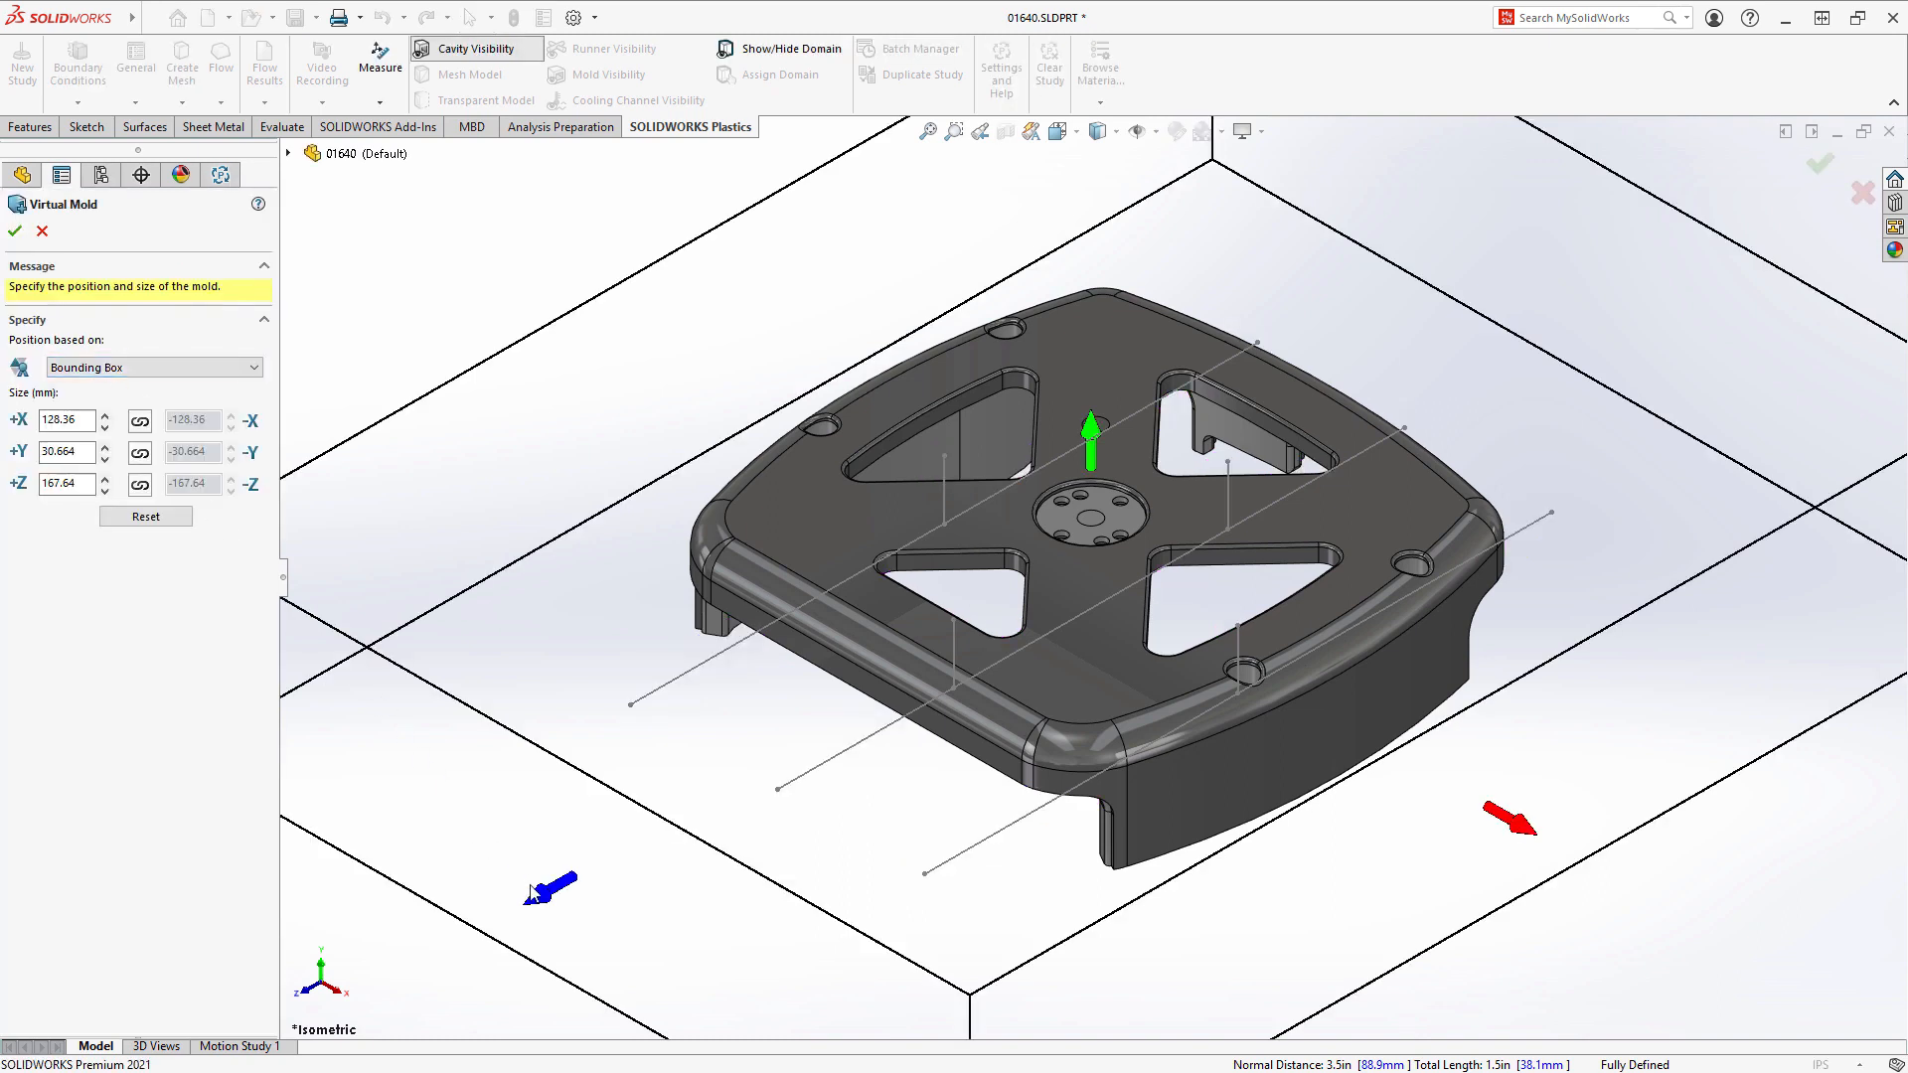
drag(538, 894, 730, 827)
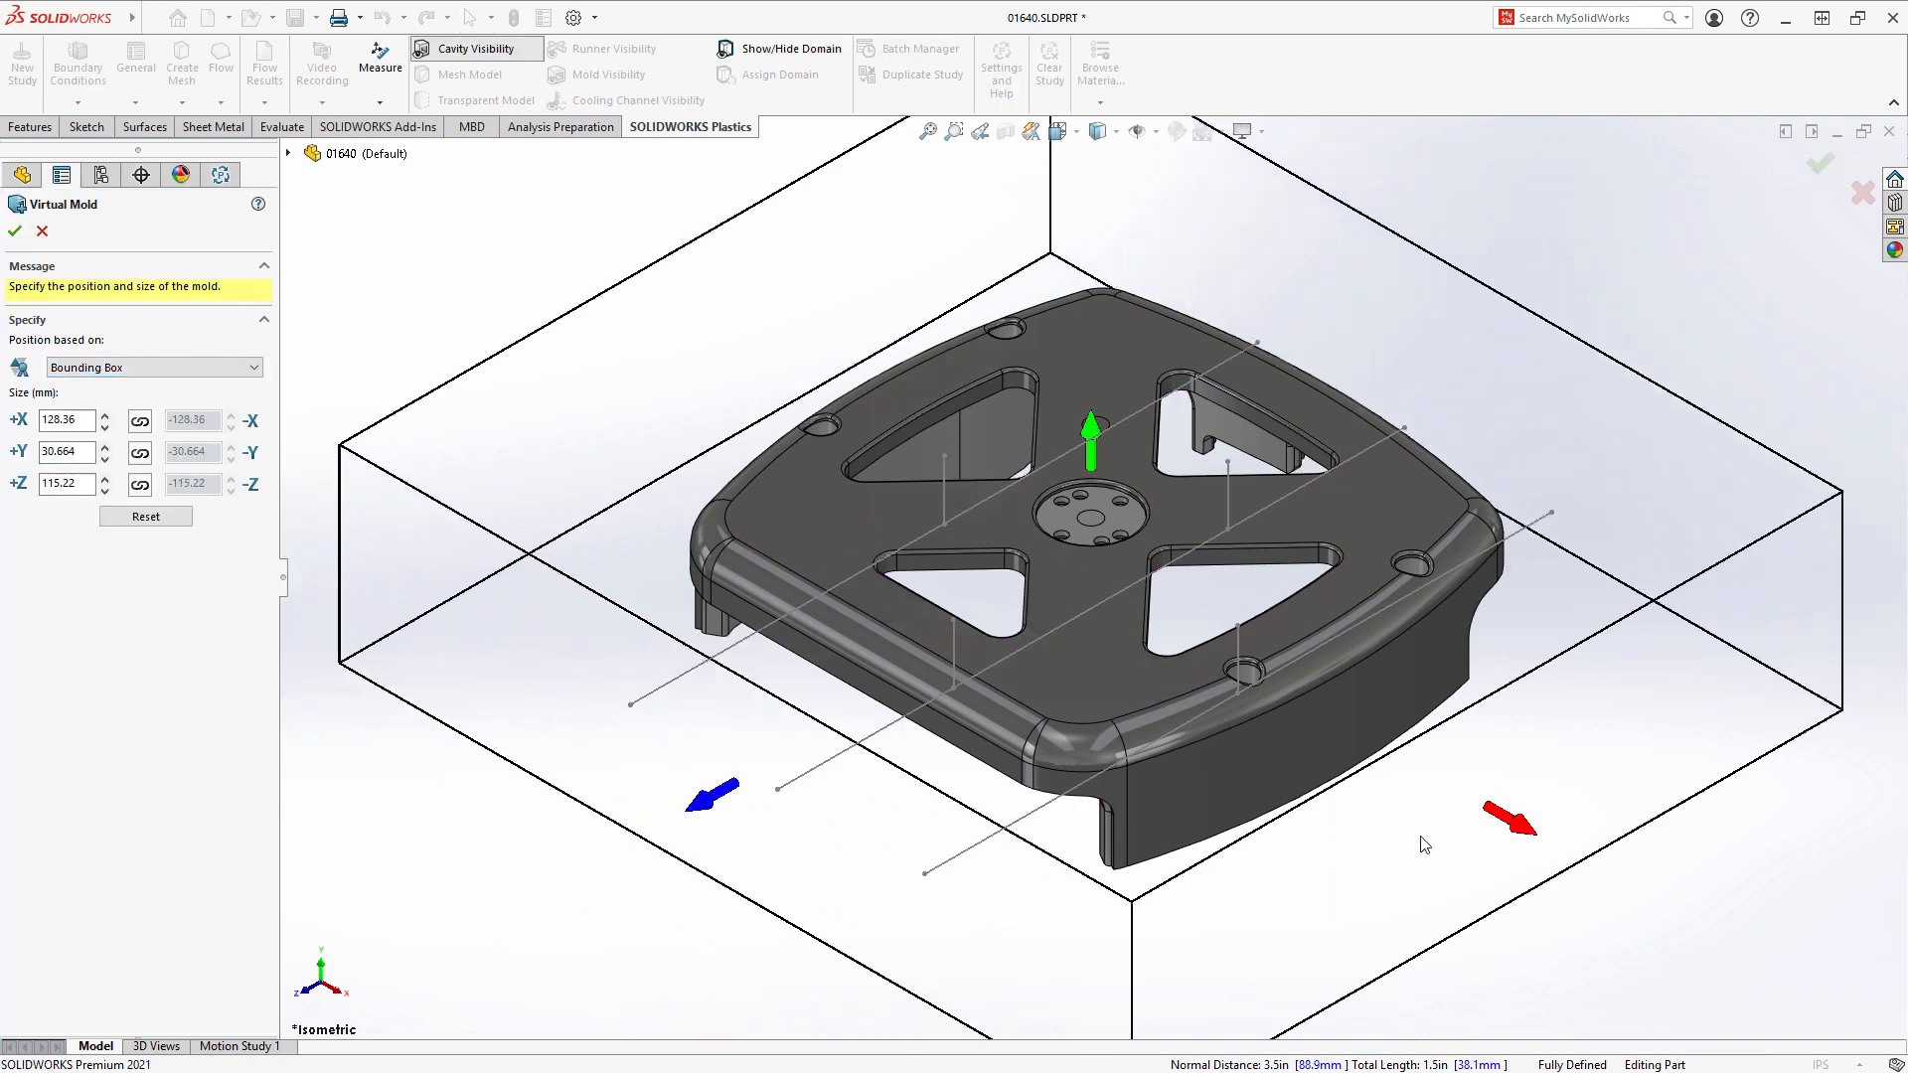
drag(1528, 836, 1427, 773)
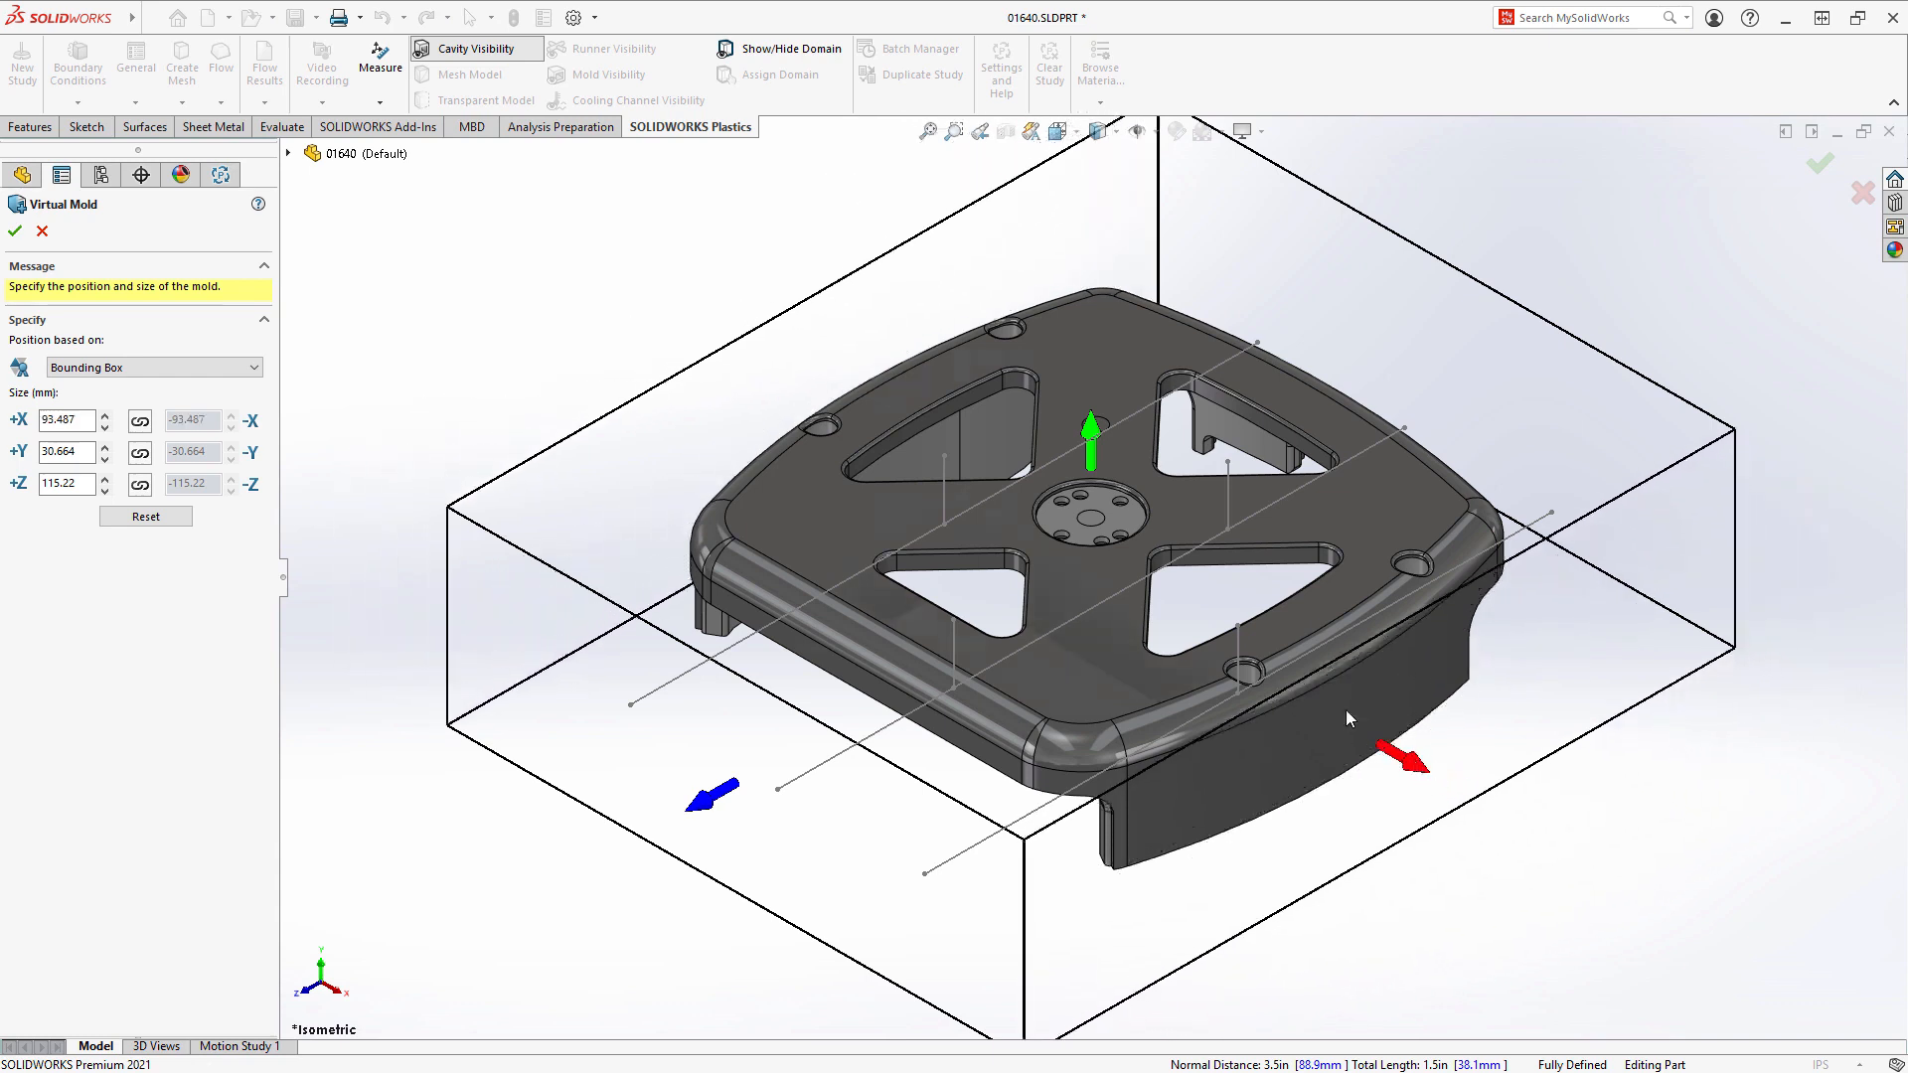
drag(1093, 449, 1090, 382)
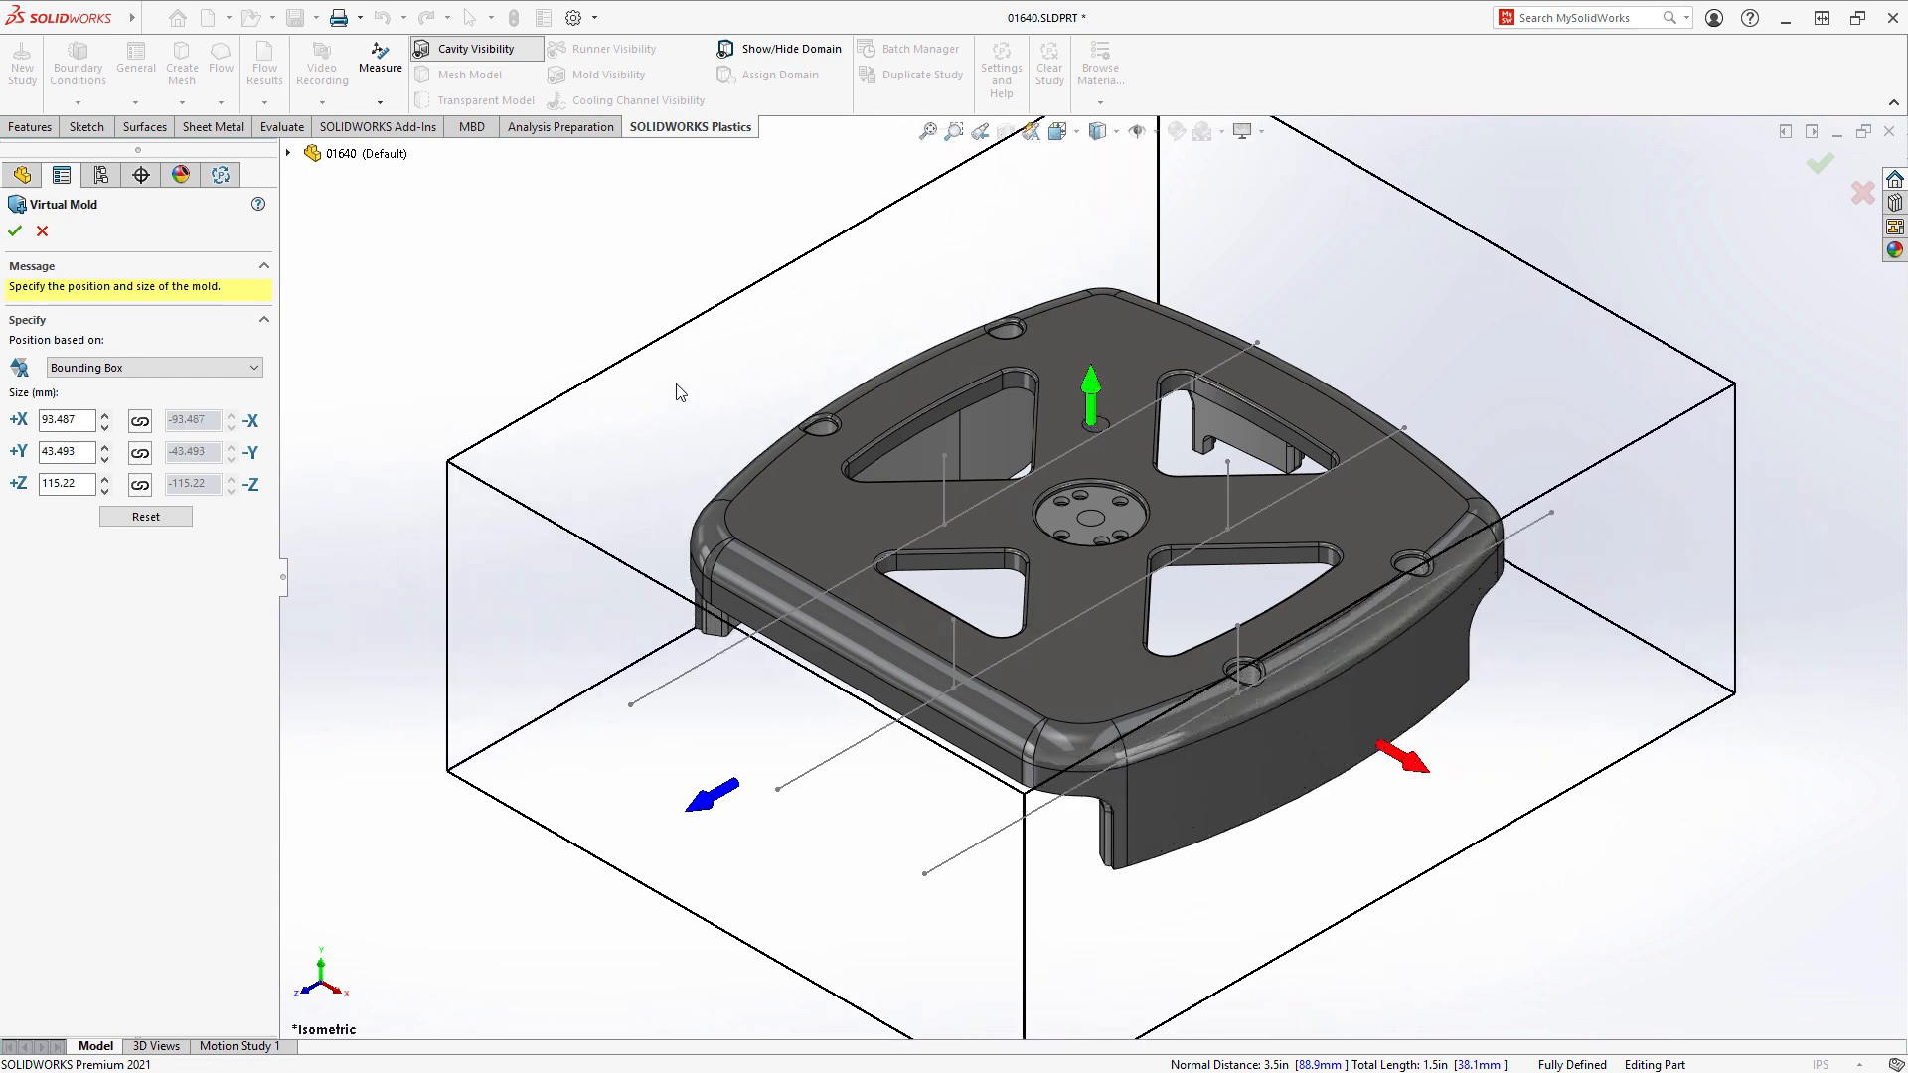
Step: Set the virtual mold size to X 110, Y 45 and Z 125 mm and create the mold
double_click(52, 419)
text(110)
key(Tab)
text(45)
key(Tab)
text(125)
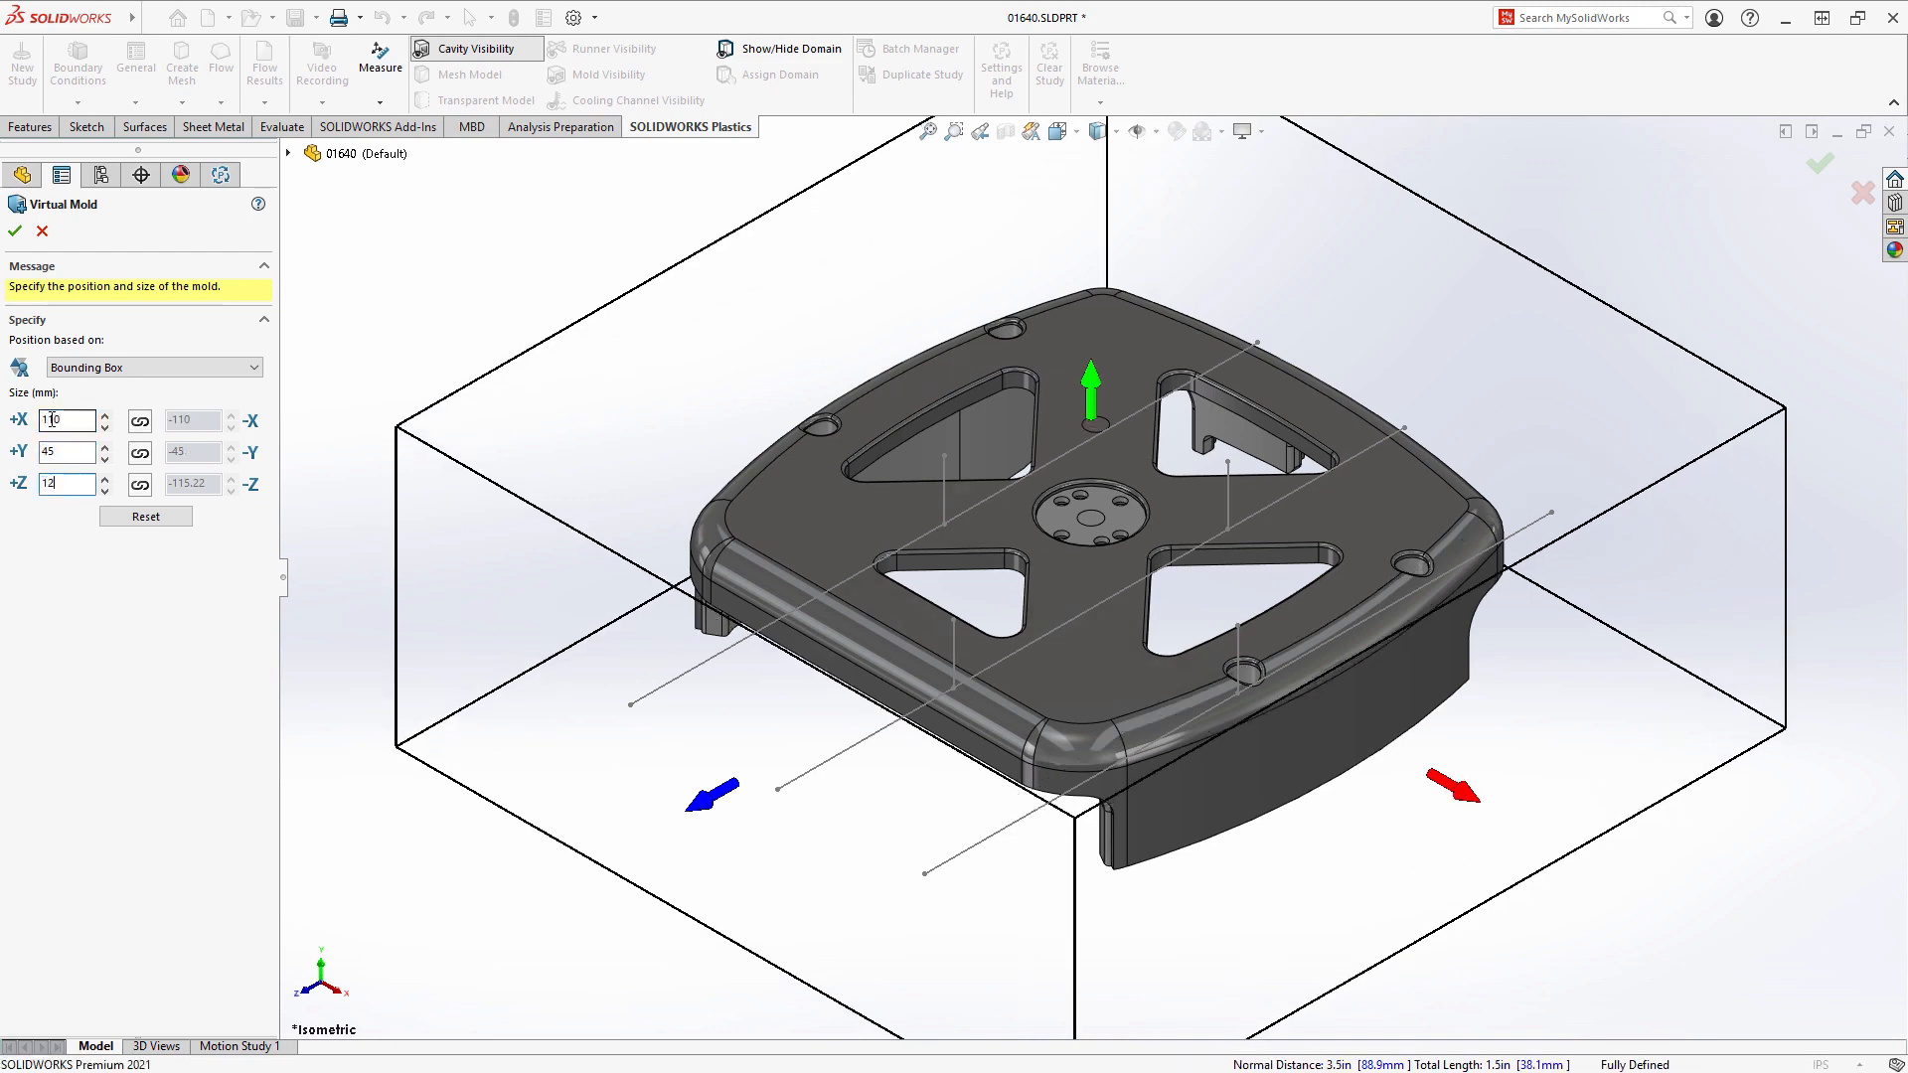
key(Tab)
click(16, 232)
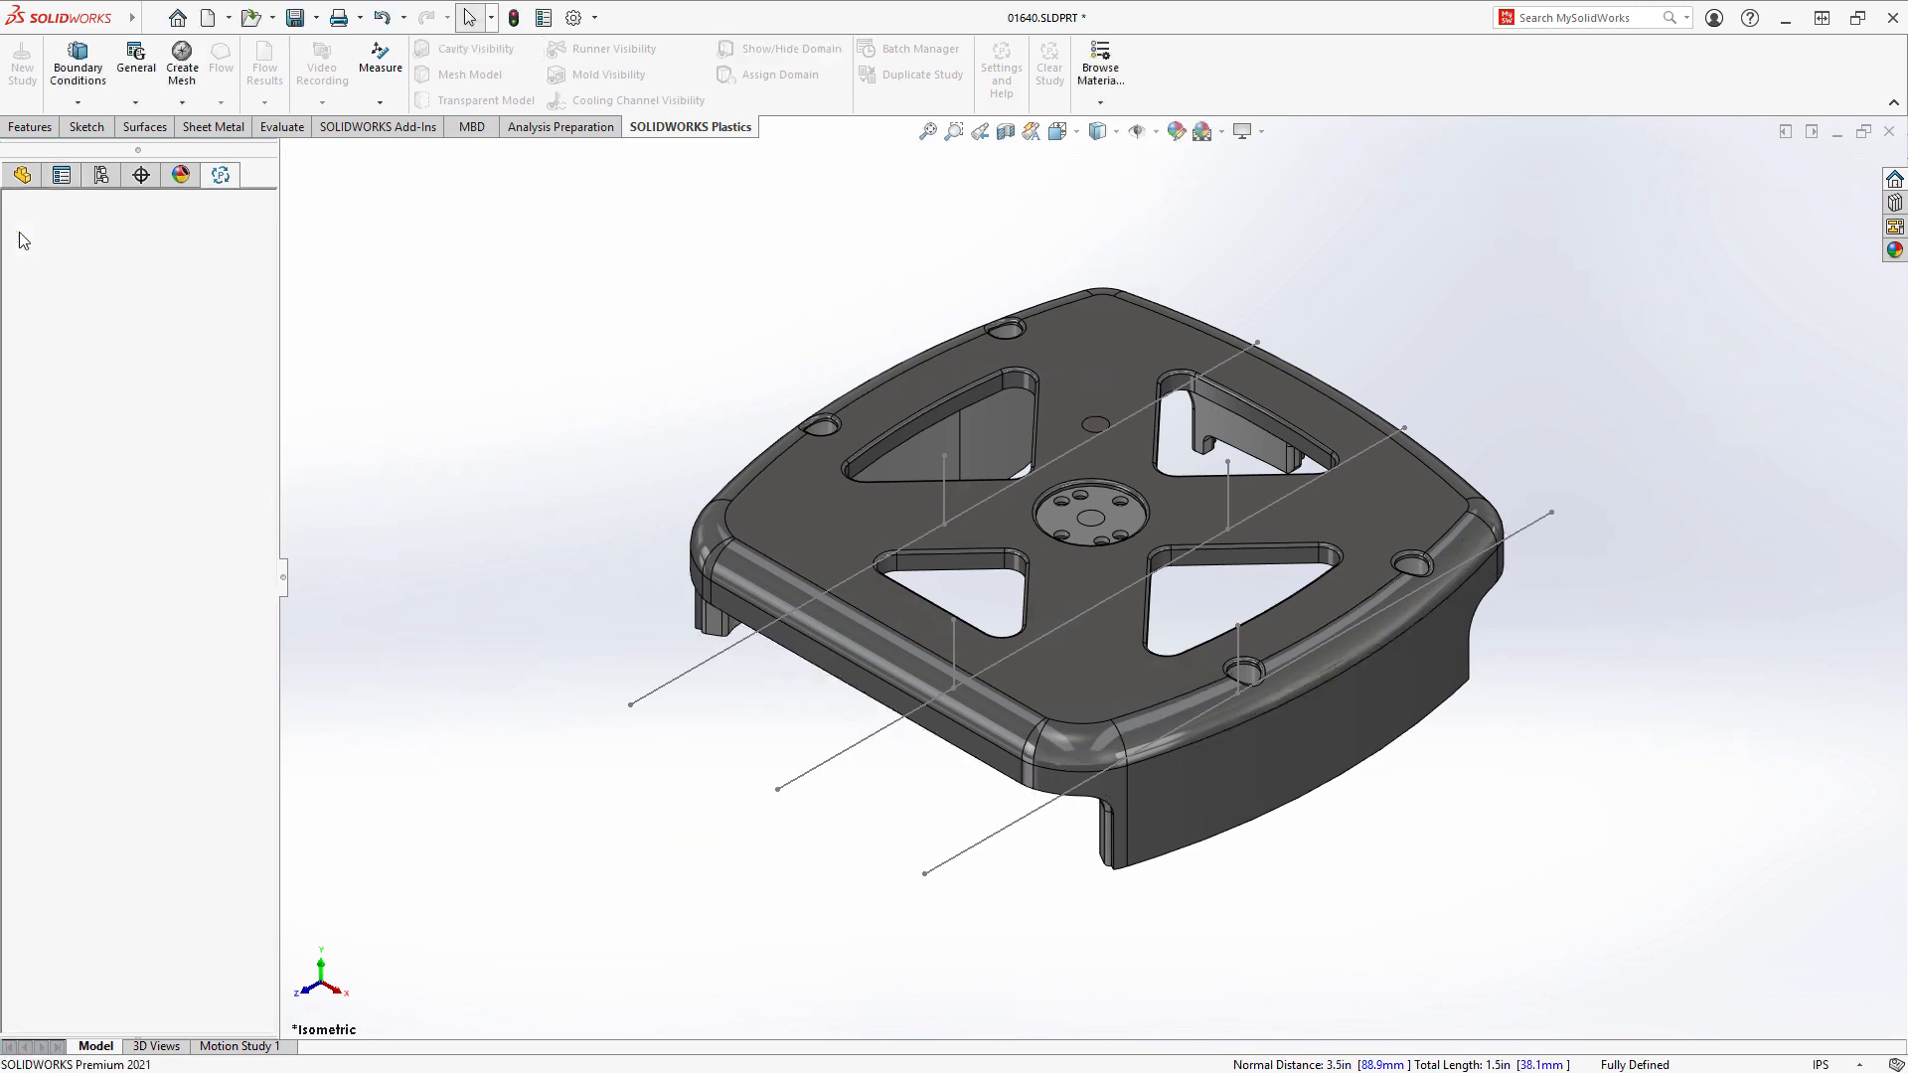
Step: Assign the recently used coolant Water to all three cooling channels
click(124, 371)
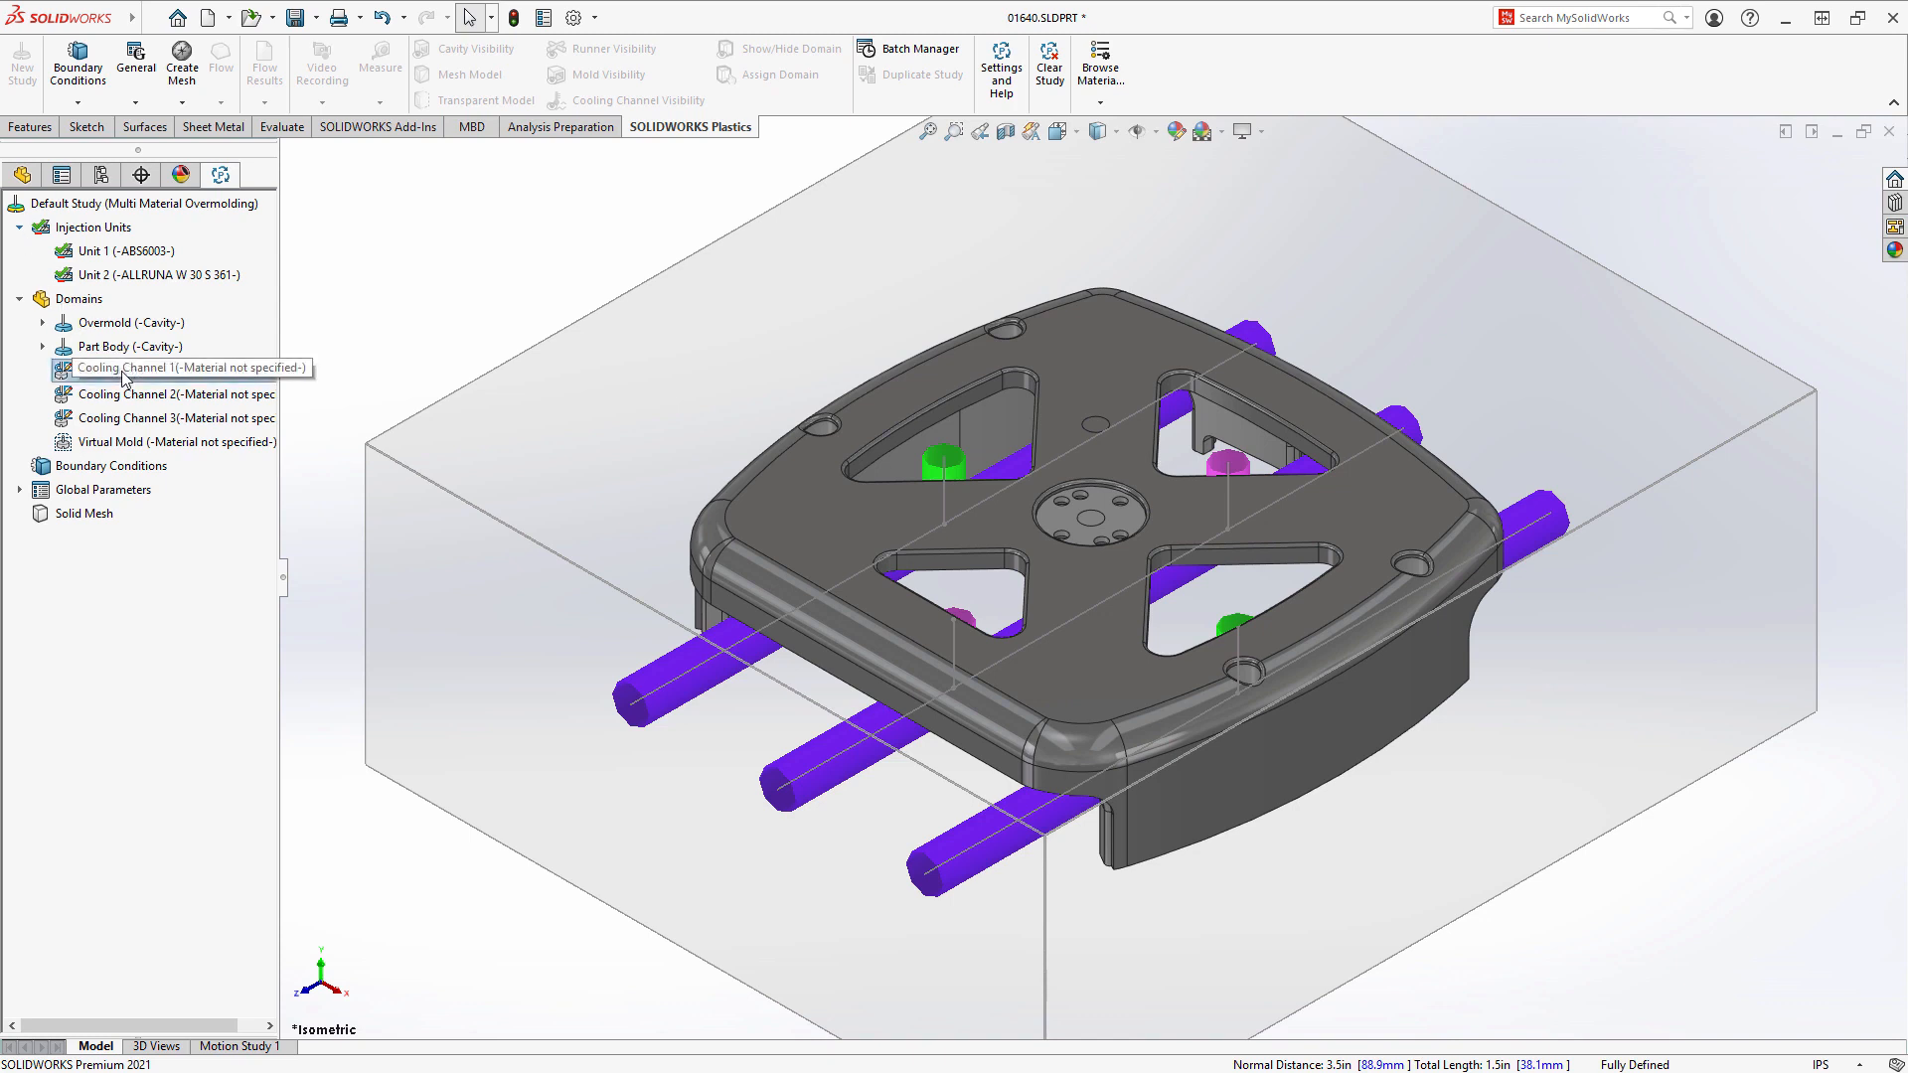
ctrl+click(122, 394)
ctrl+click(120, 418)
right_click(118, 419)
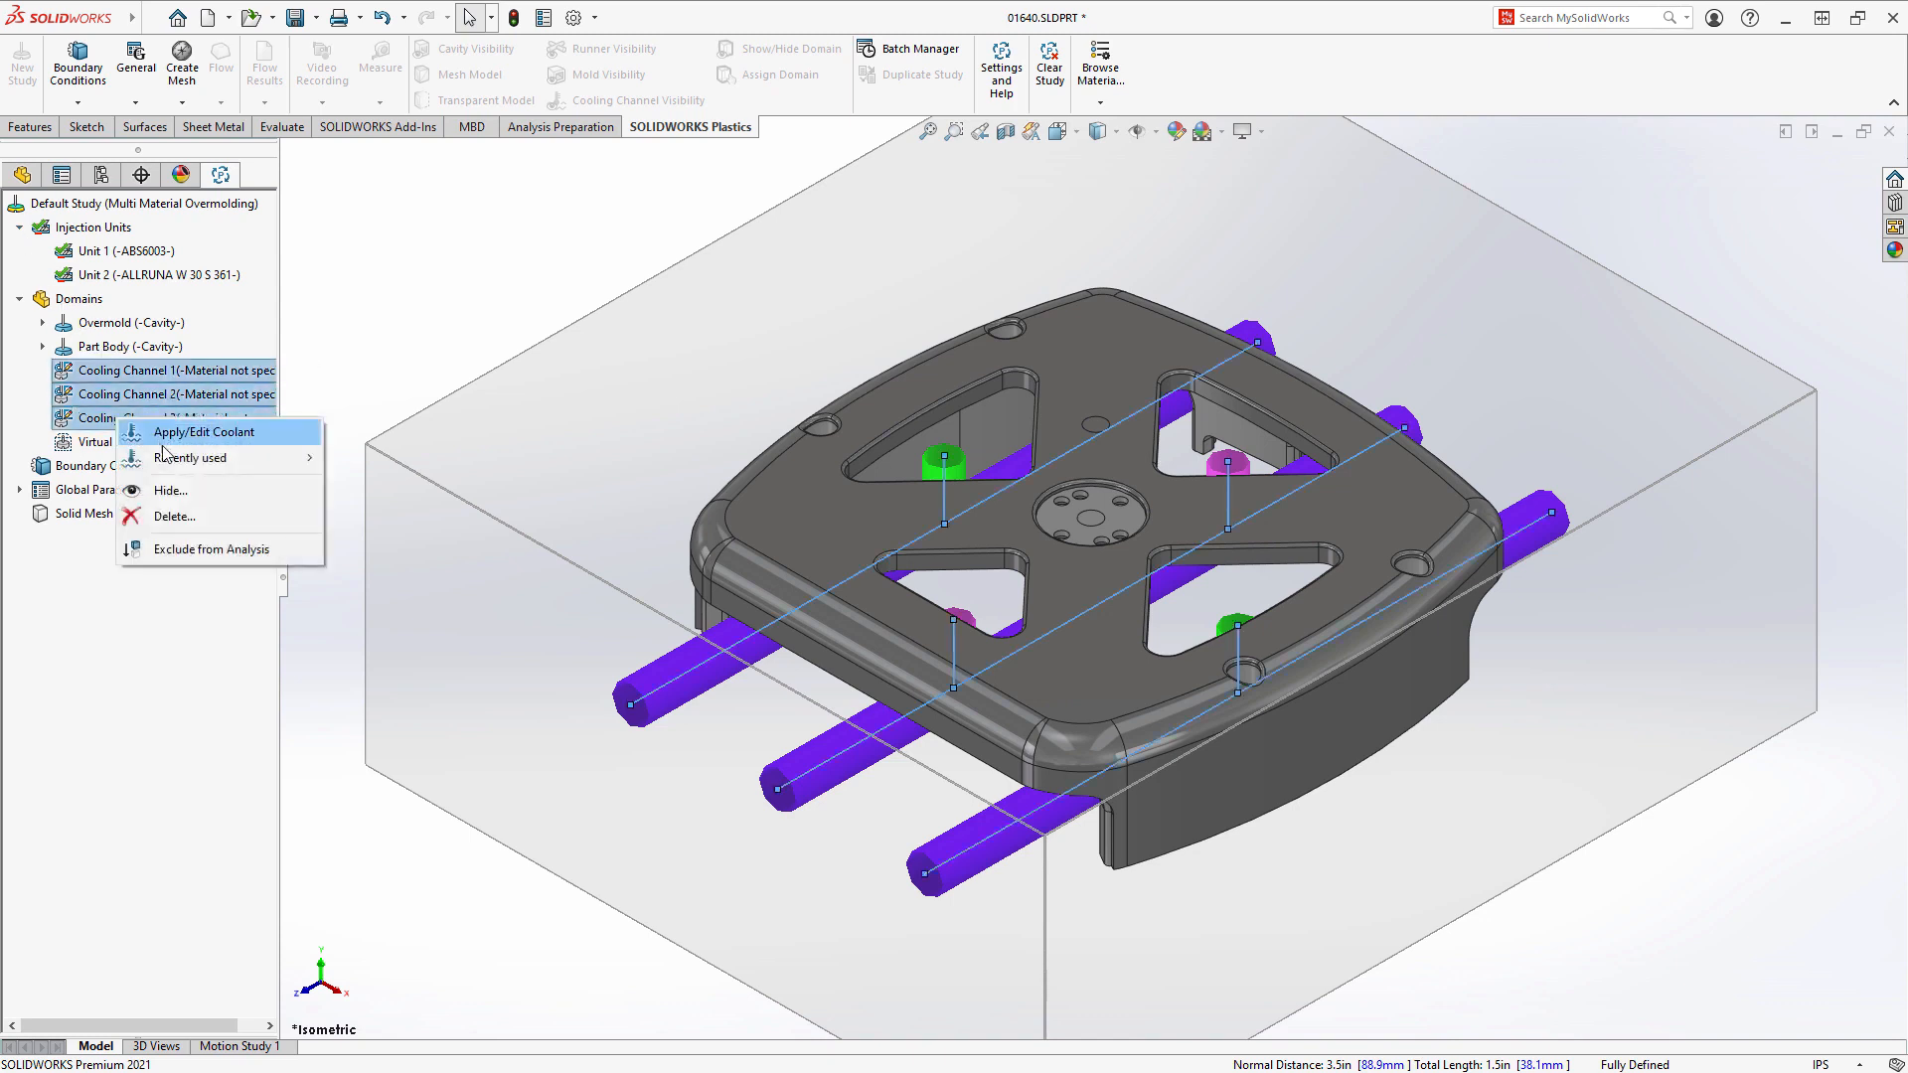
mouse_move(187, 462)
click(353, 454)
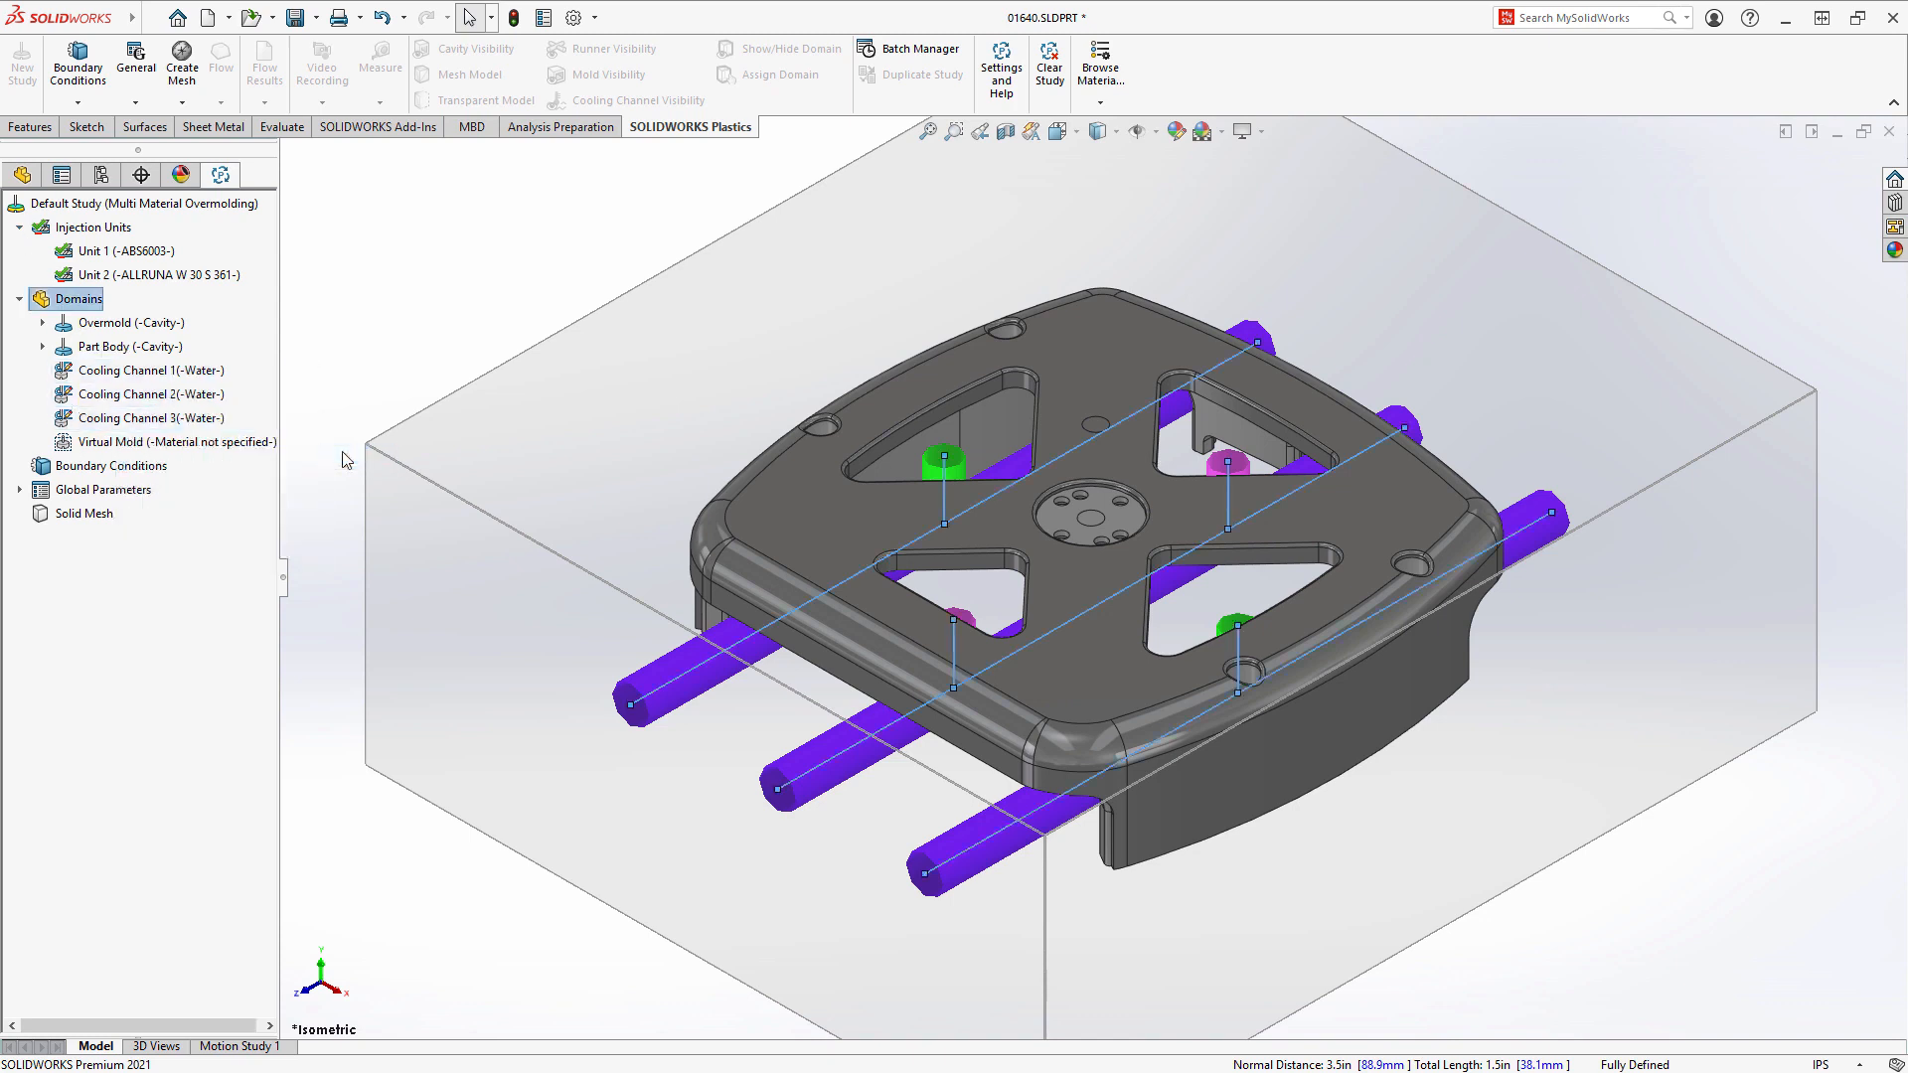
Step: Assign the recently used metal Steel - 420SS to the virtual mold
right_click(137, 444)
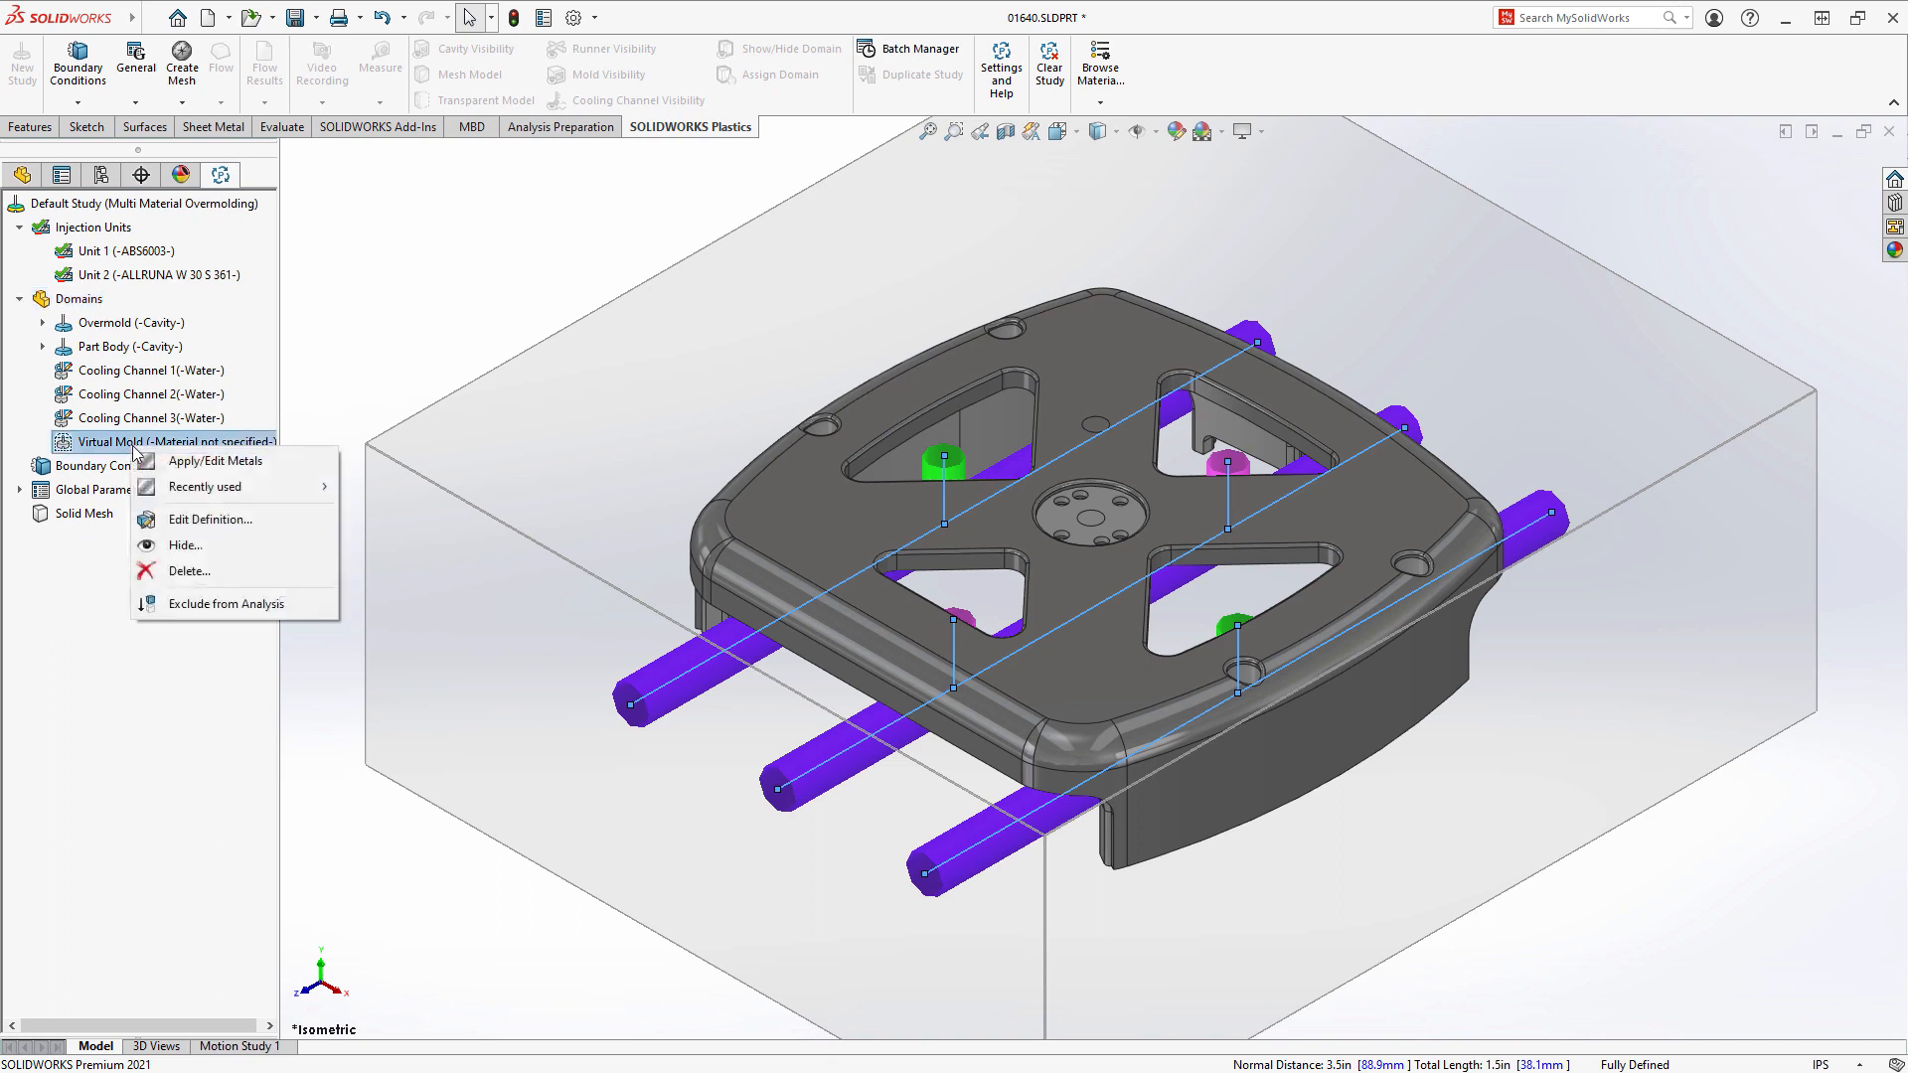
mouse_move(331, 489)
click(387, 482)
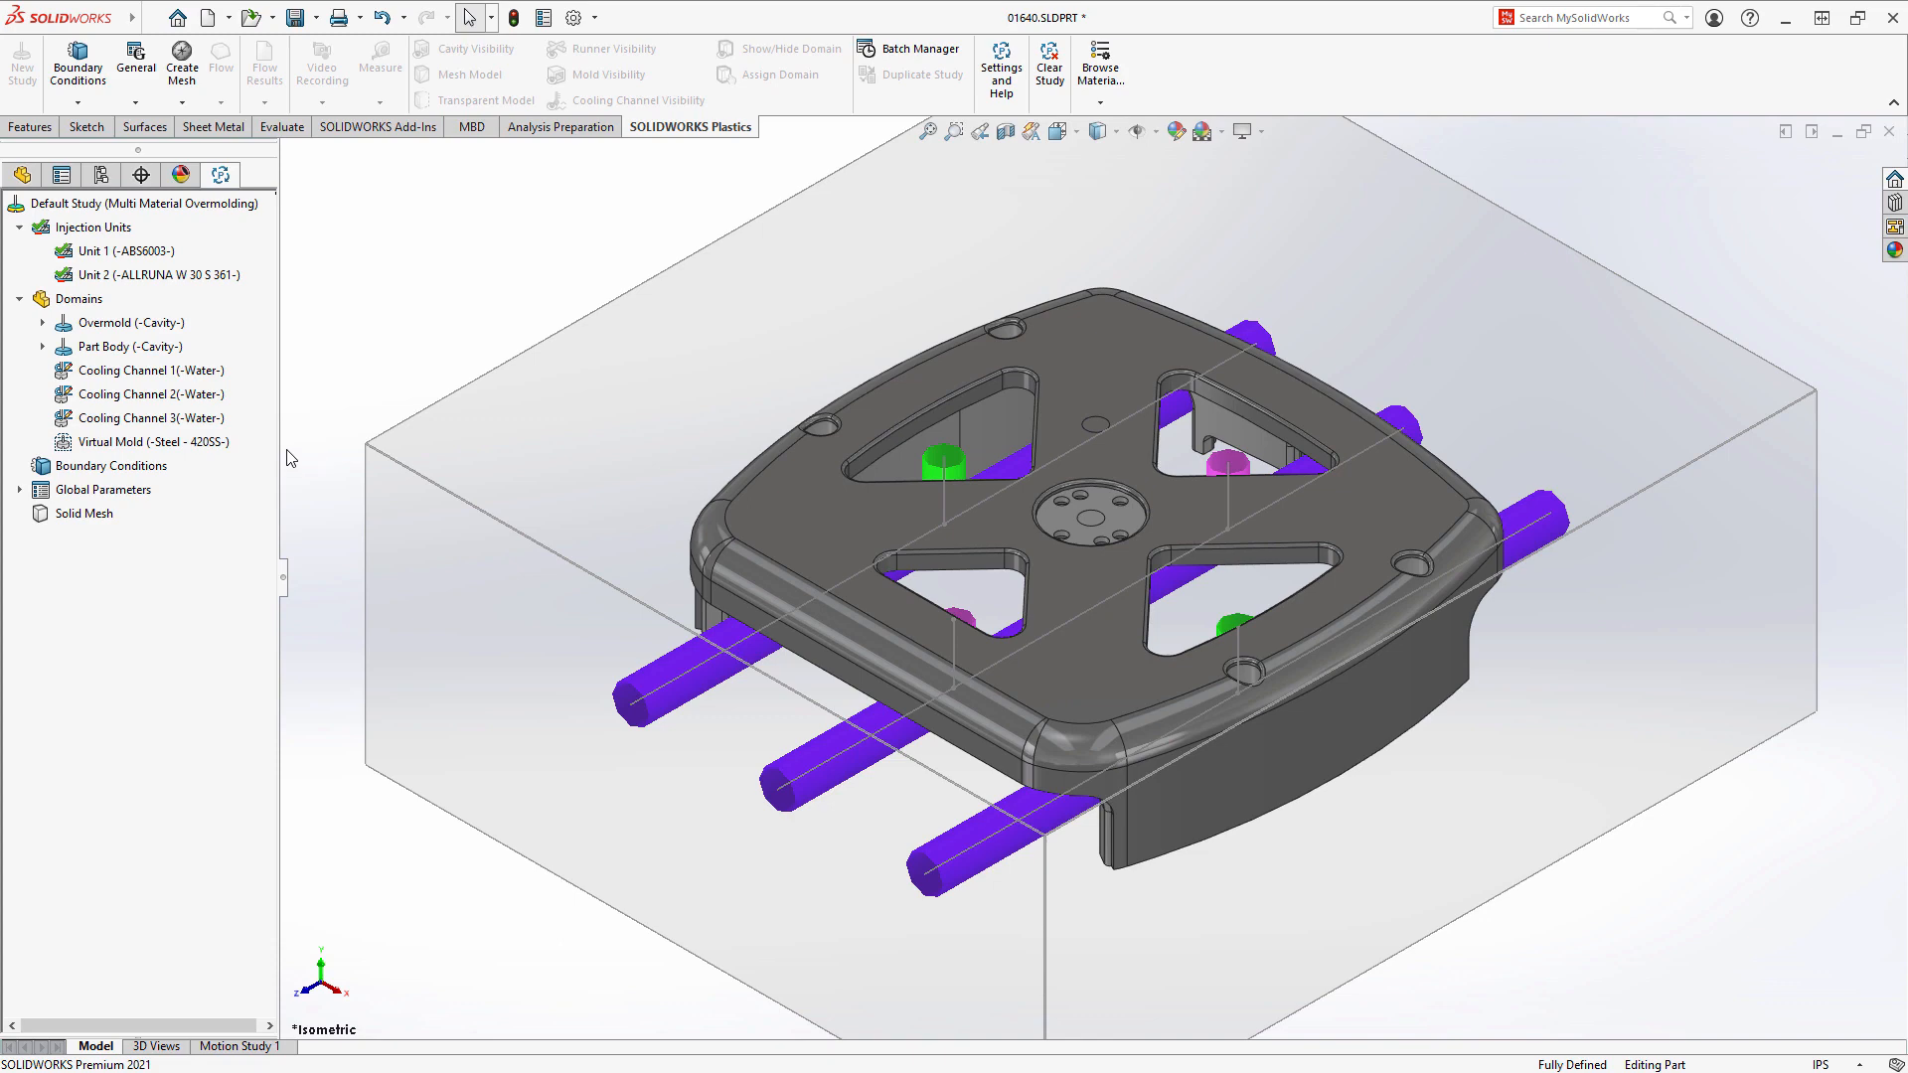
Step: Add separate injection locations on the small round face at the center of the hub and the small circular face behind the hub
right_click(97, 469)
click(181, 489)
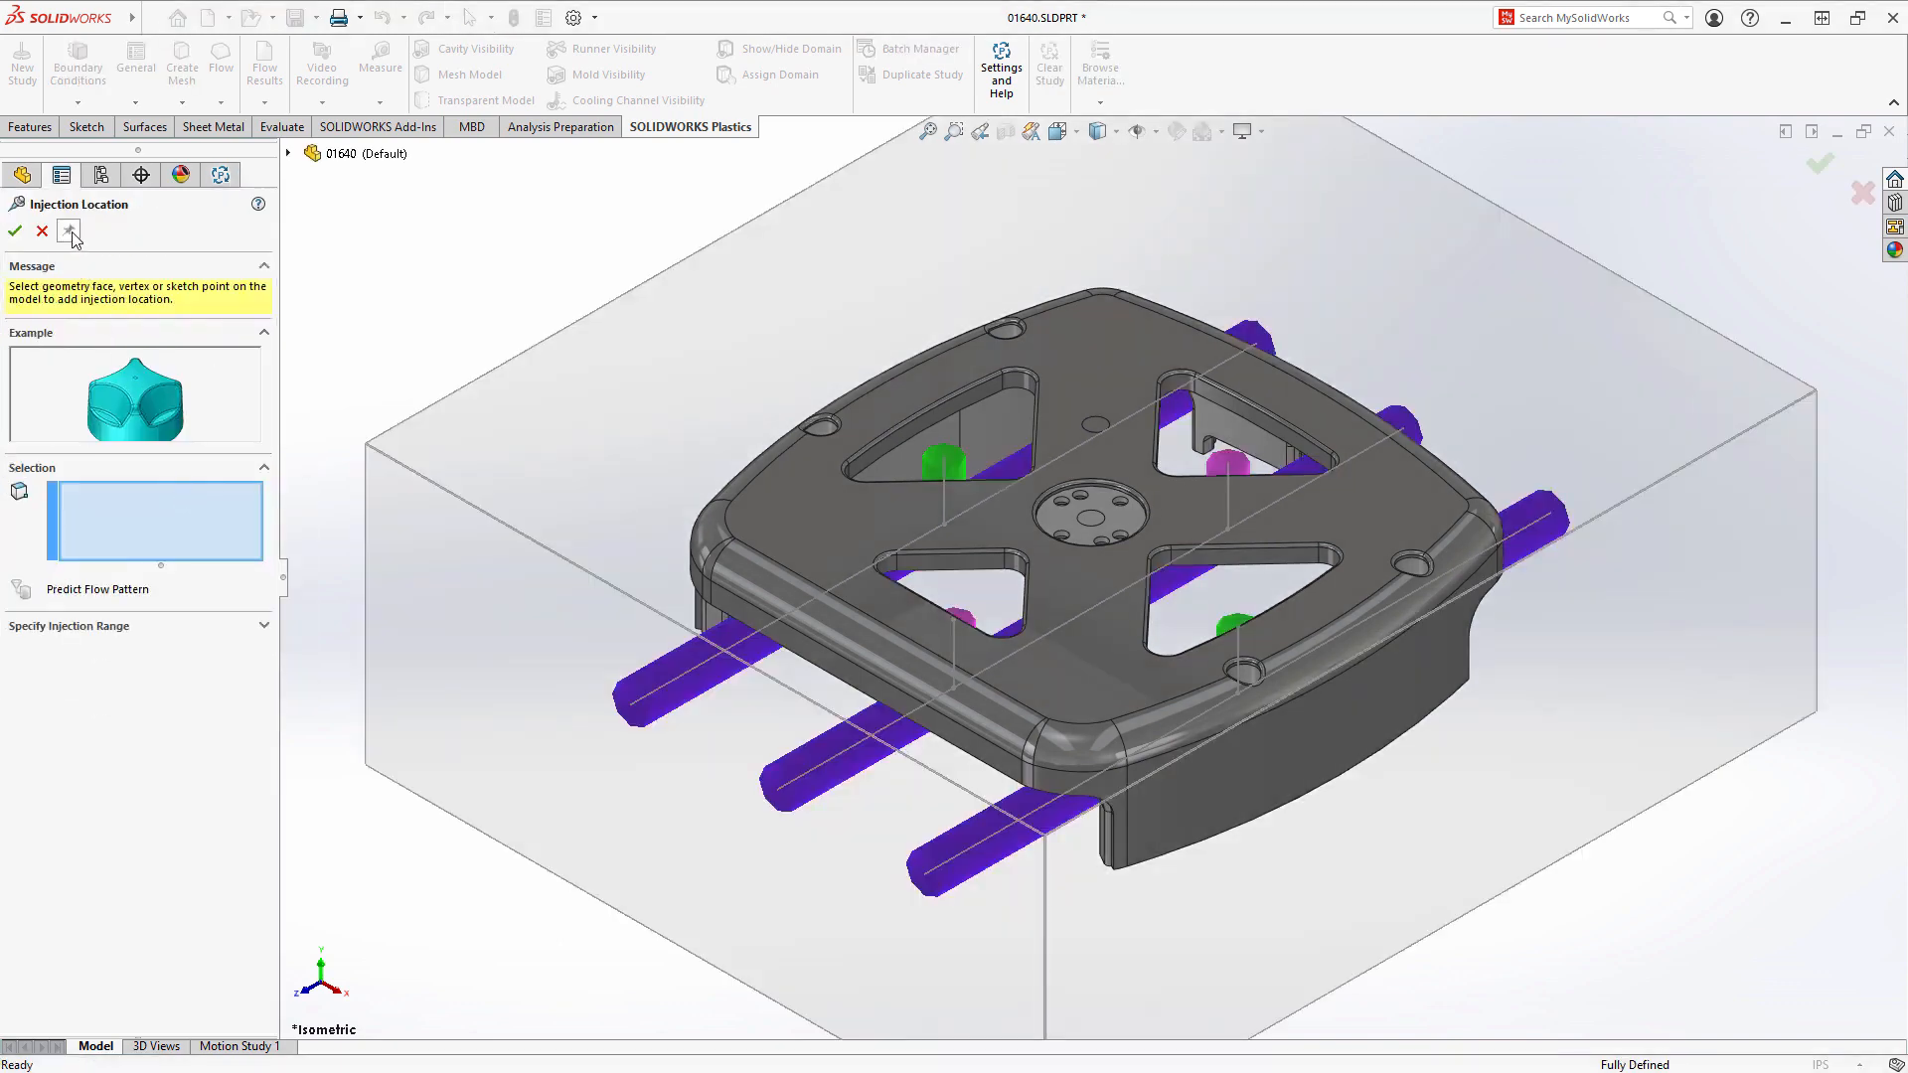
click(67, 231)
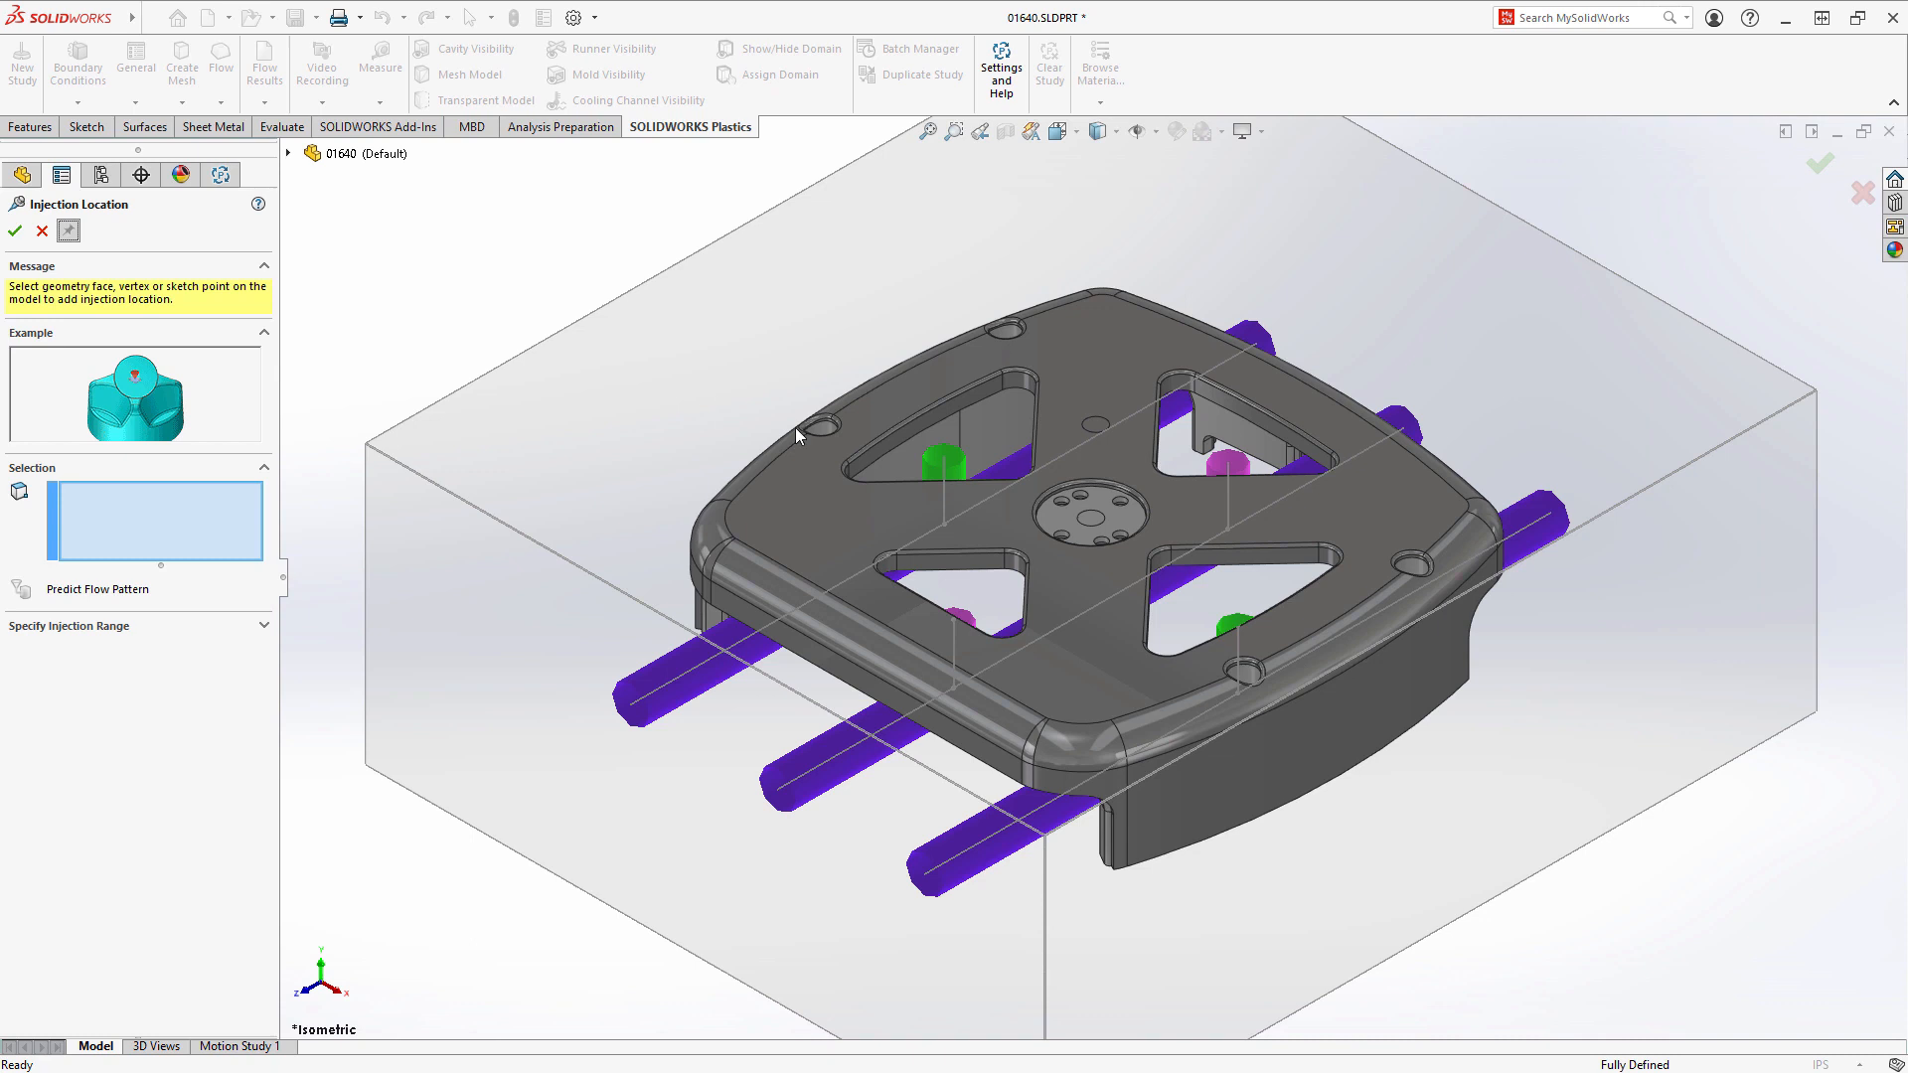
click(1089, 521)
right_click(715, 358)
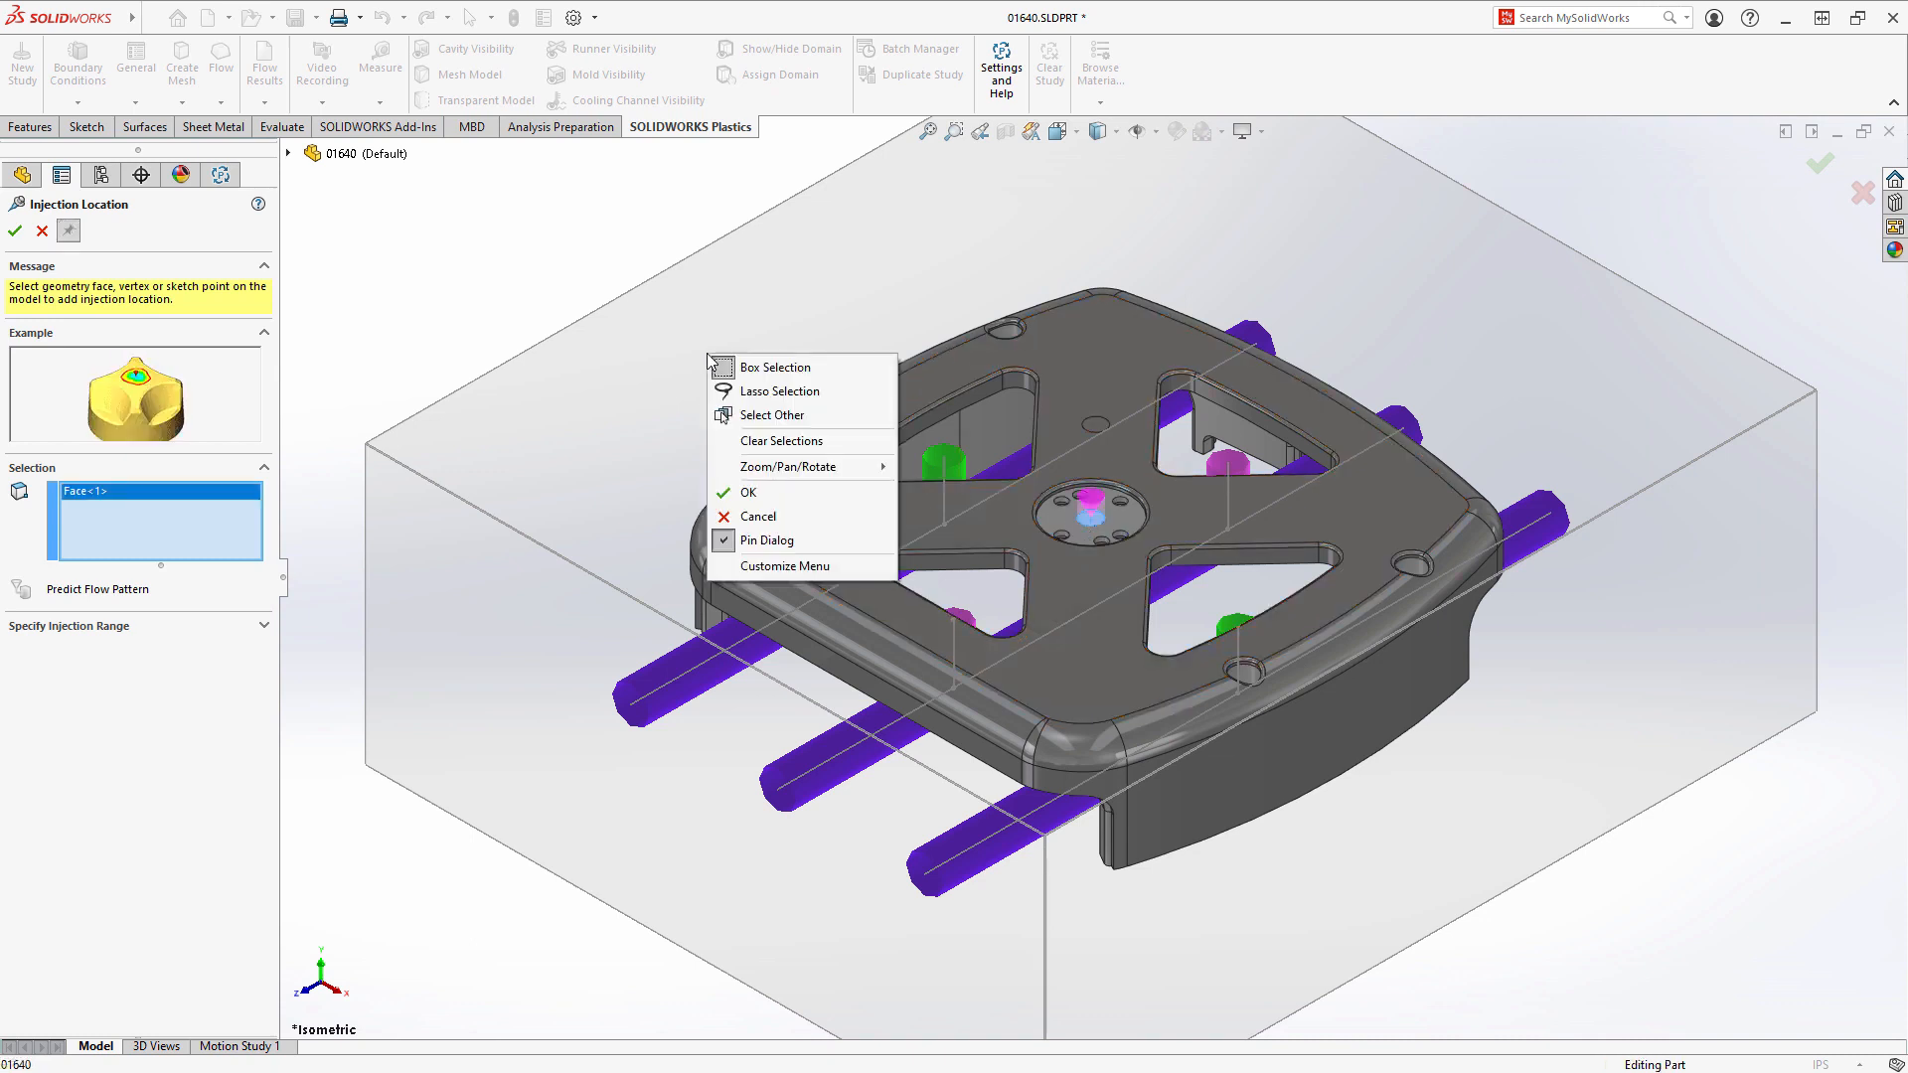
click(771, 494)
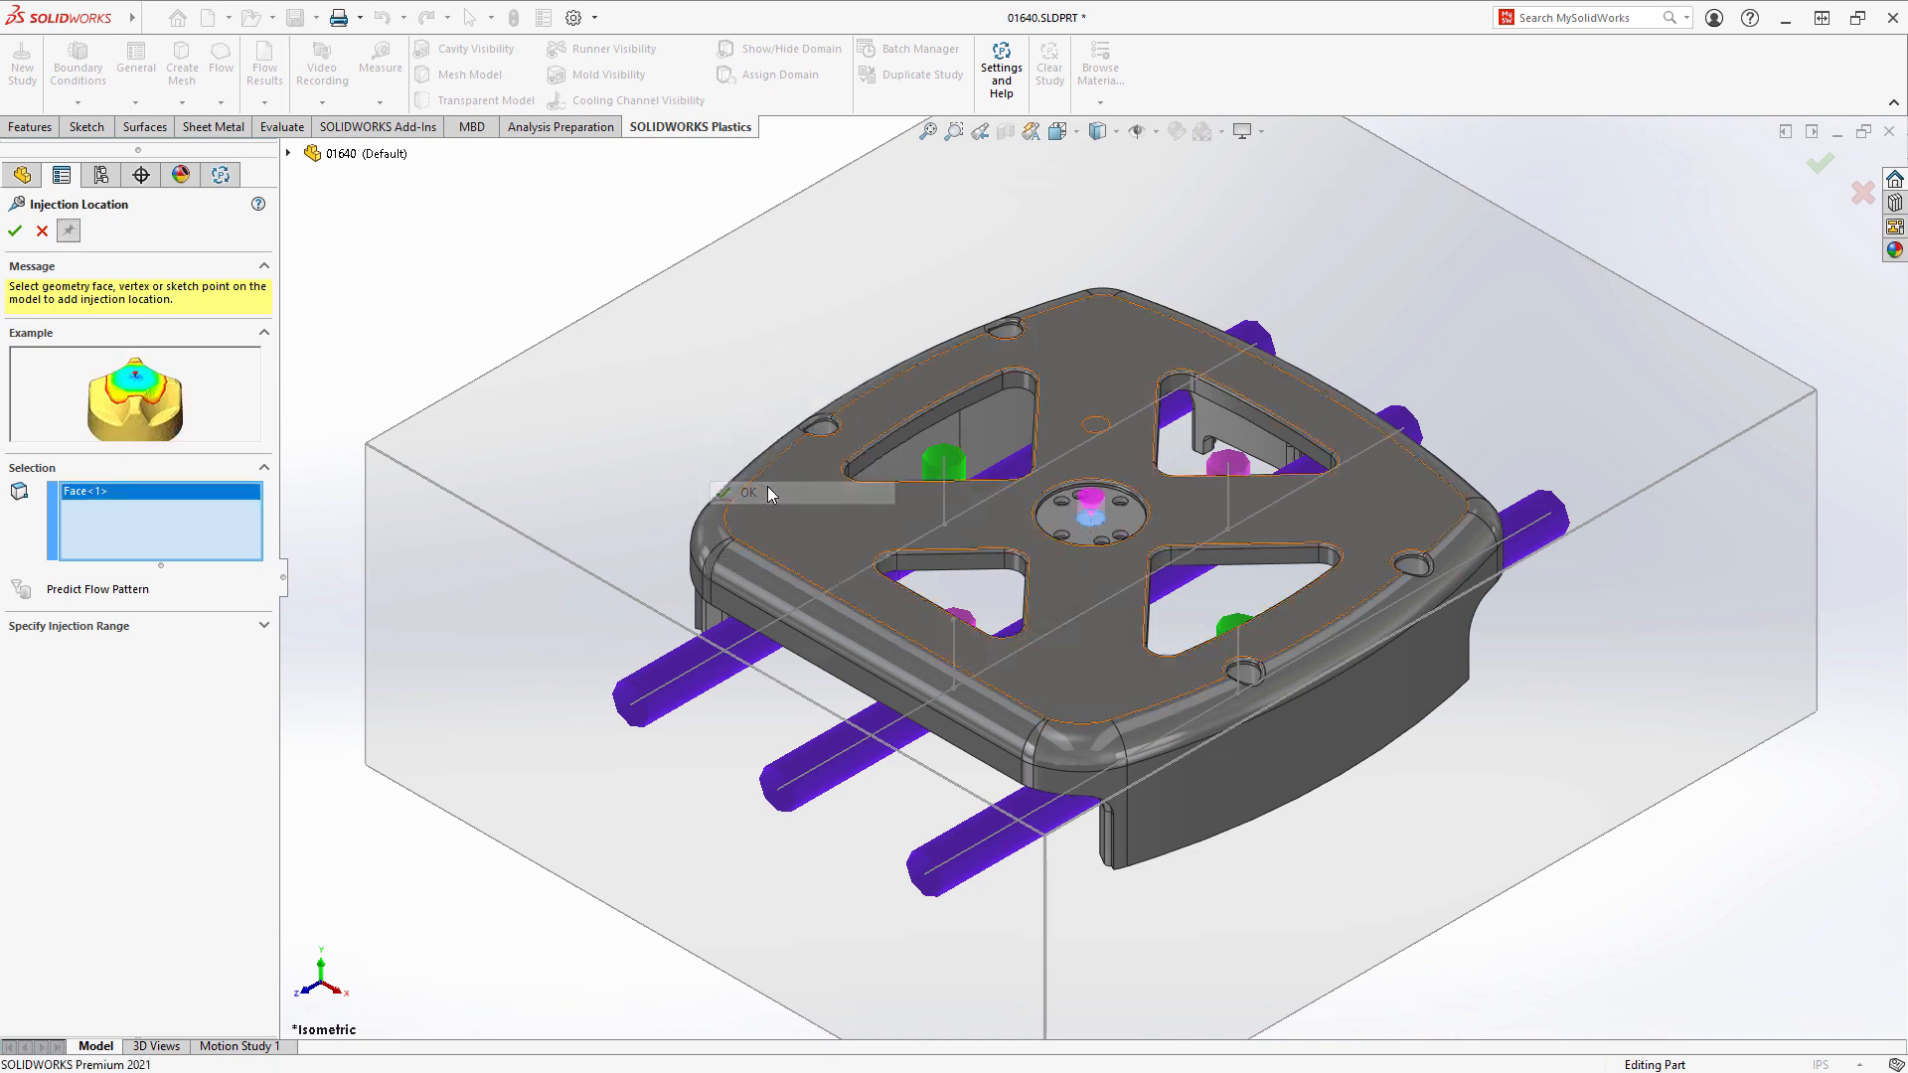
click(1093, 425)
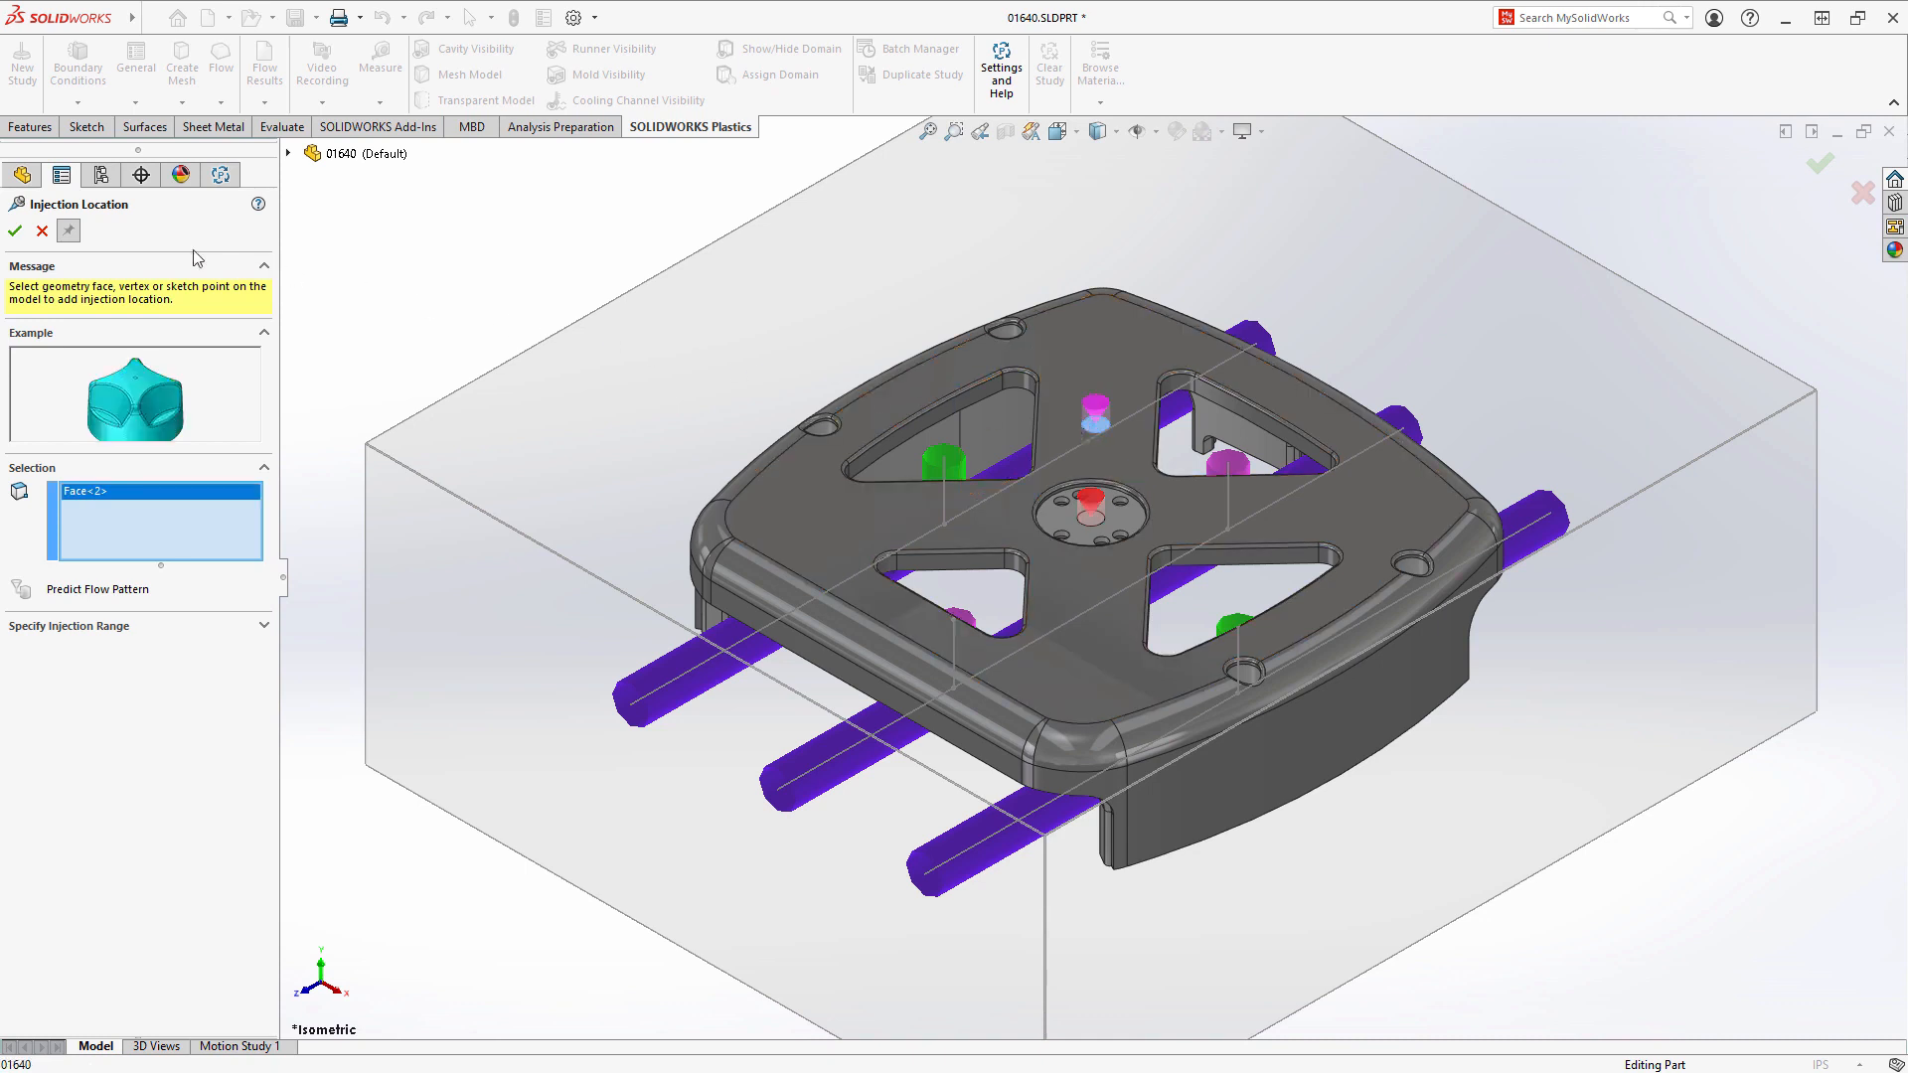
click(15, 231)
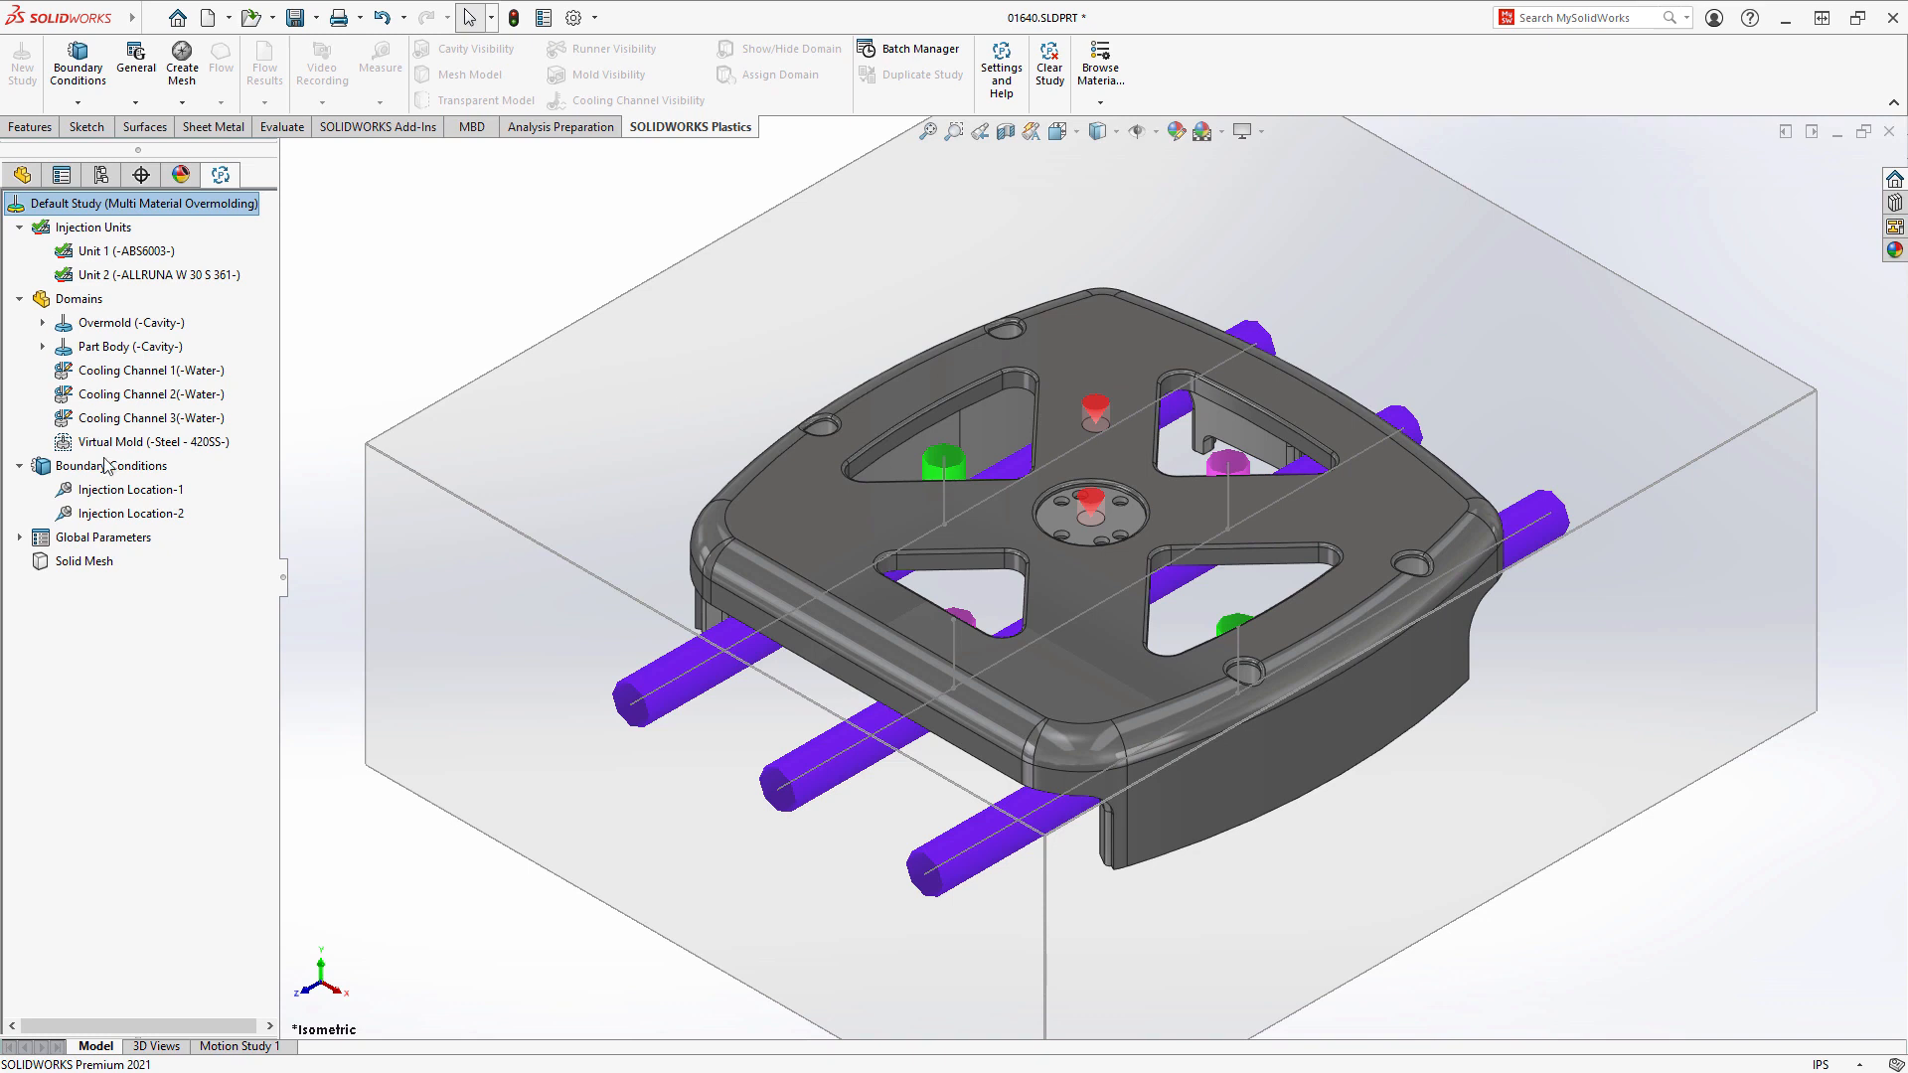
Step: Define a coolant input for each of the three channels, with inlets at the front end points and outlets at the rear end points
right_click(107, 465)
click(158, 658)
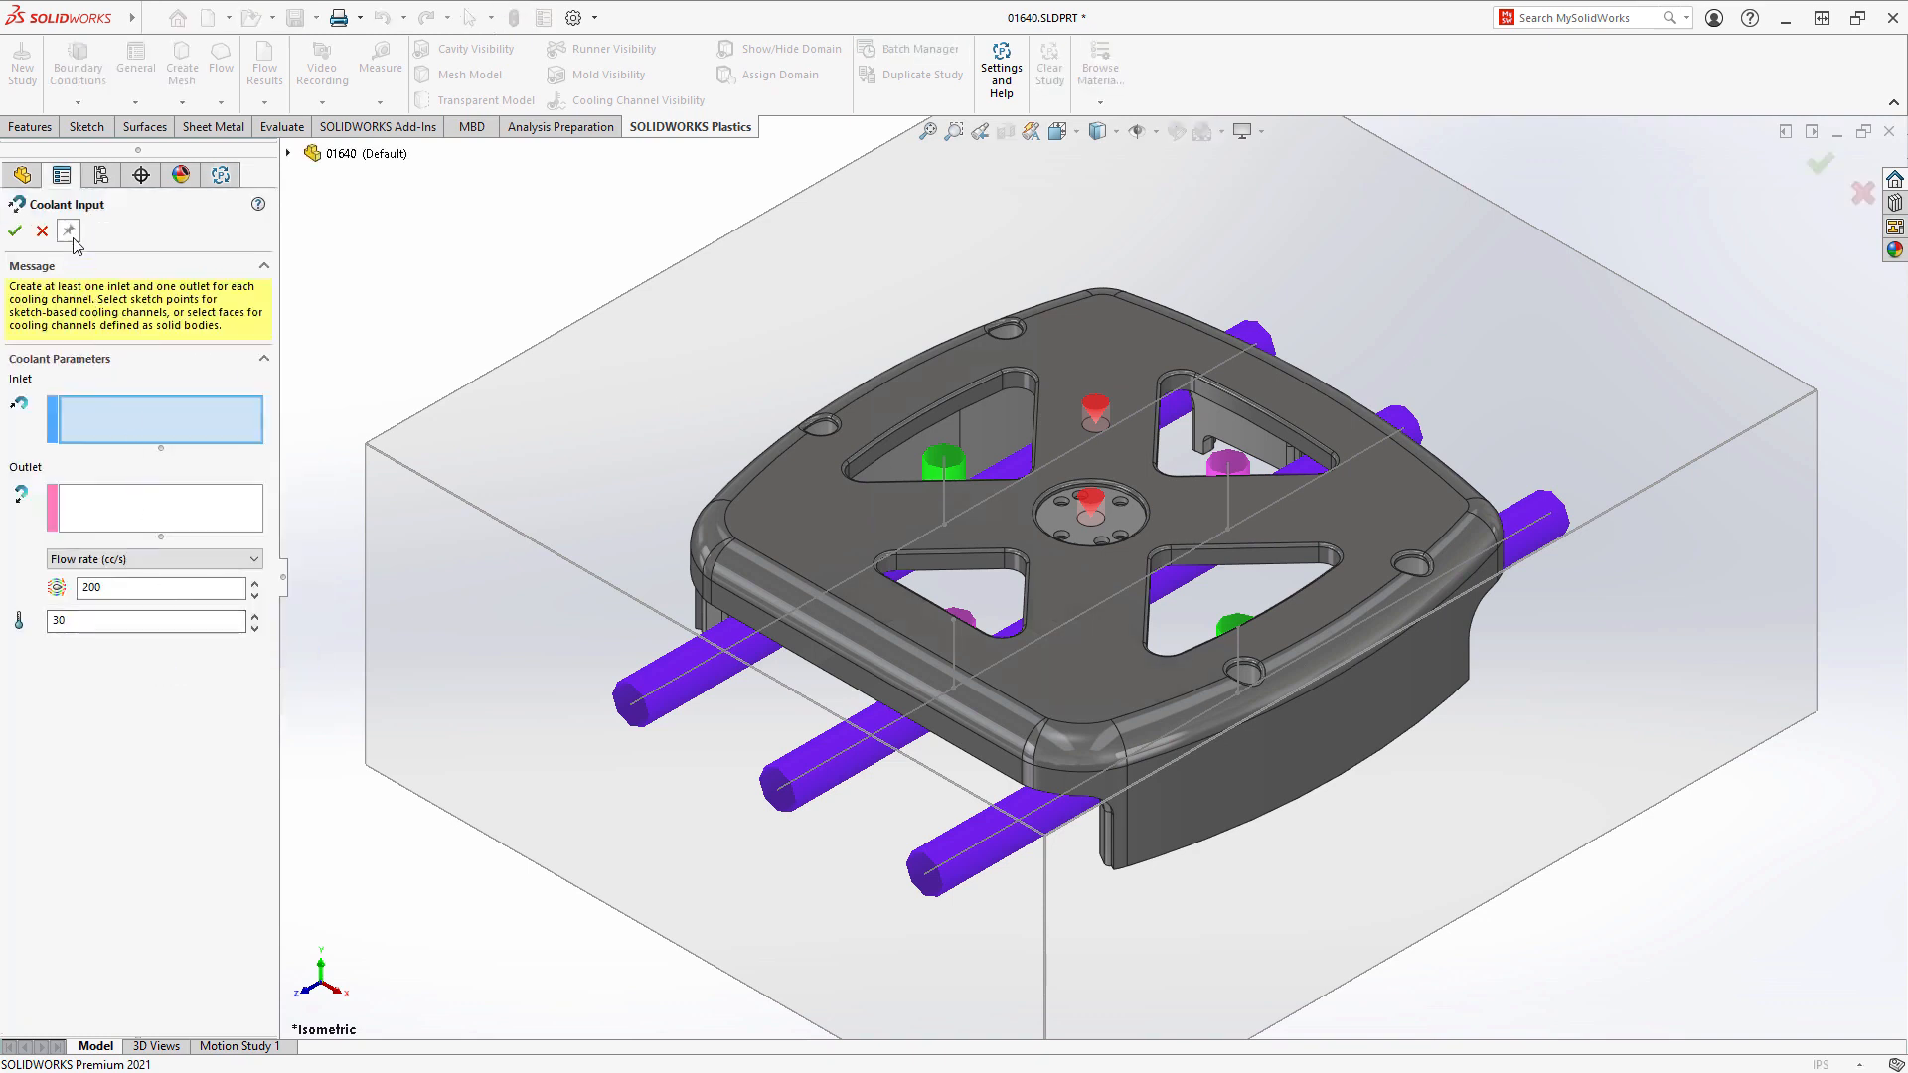
click(69, 232)
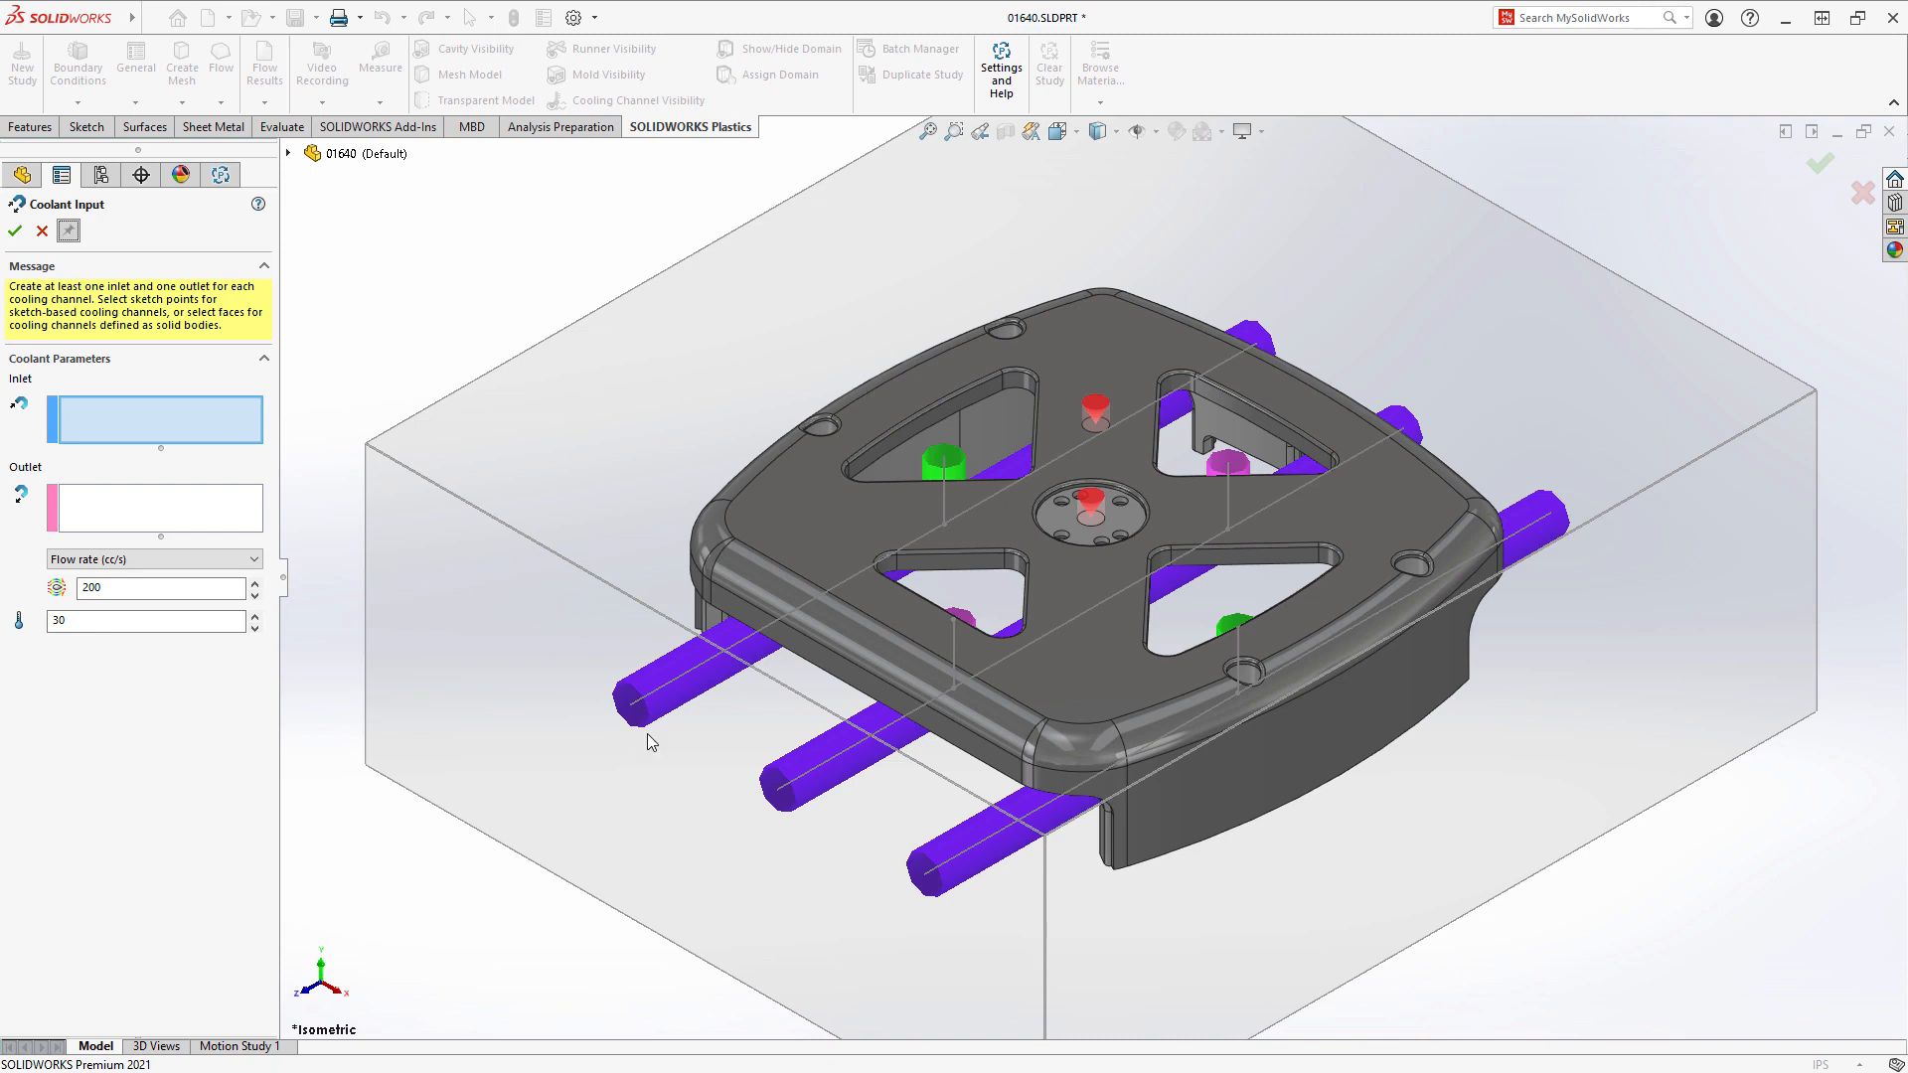
click(927, 878)
click(1546, 515)
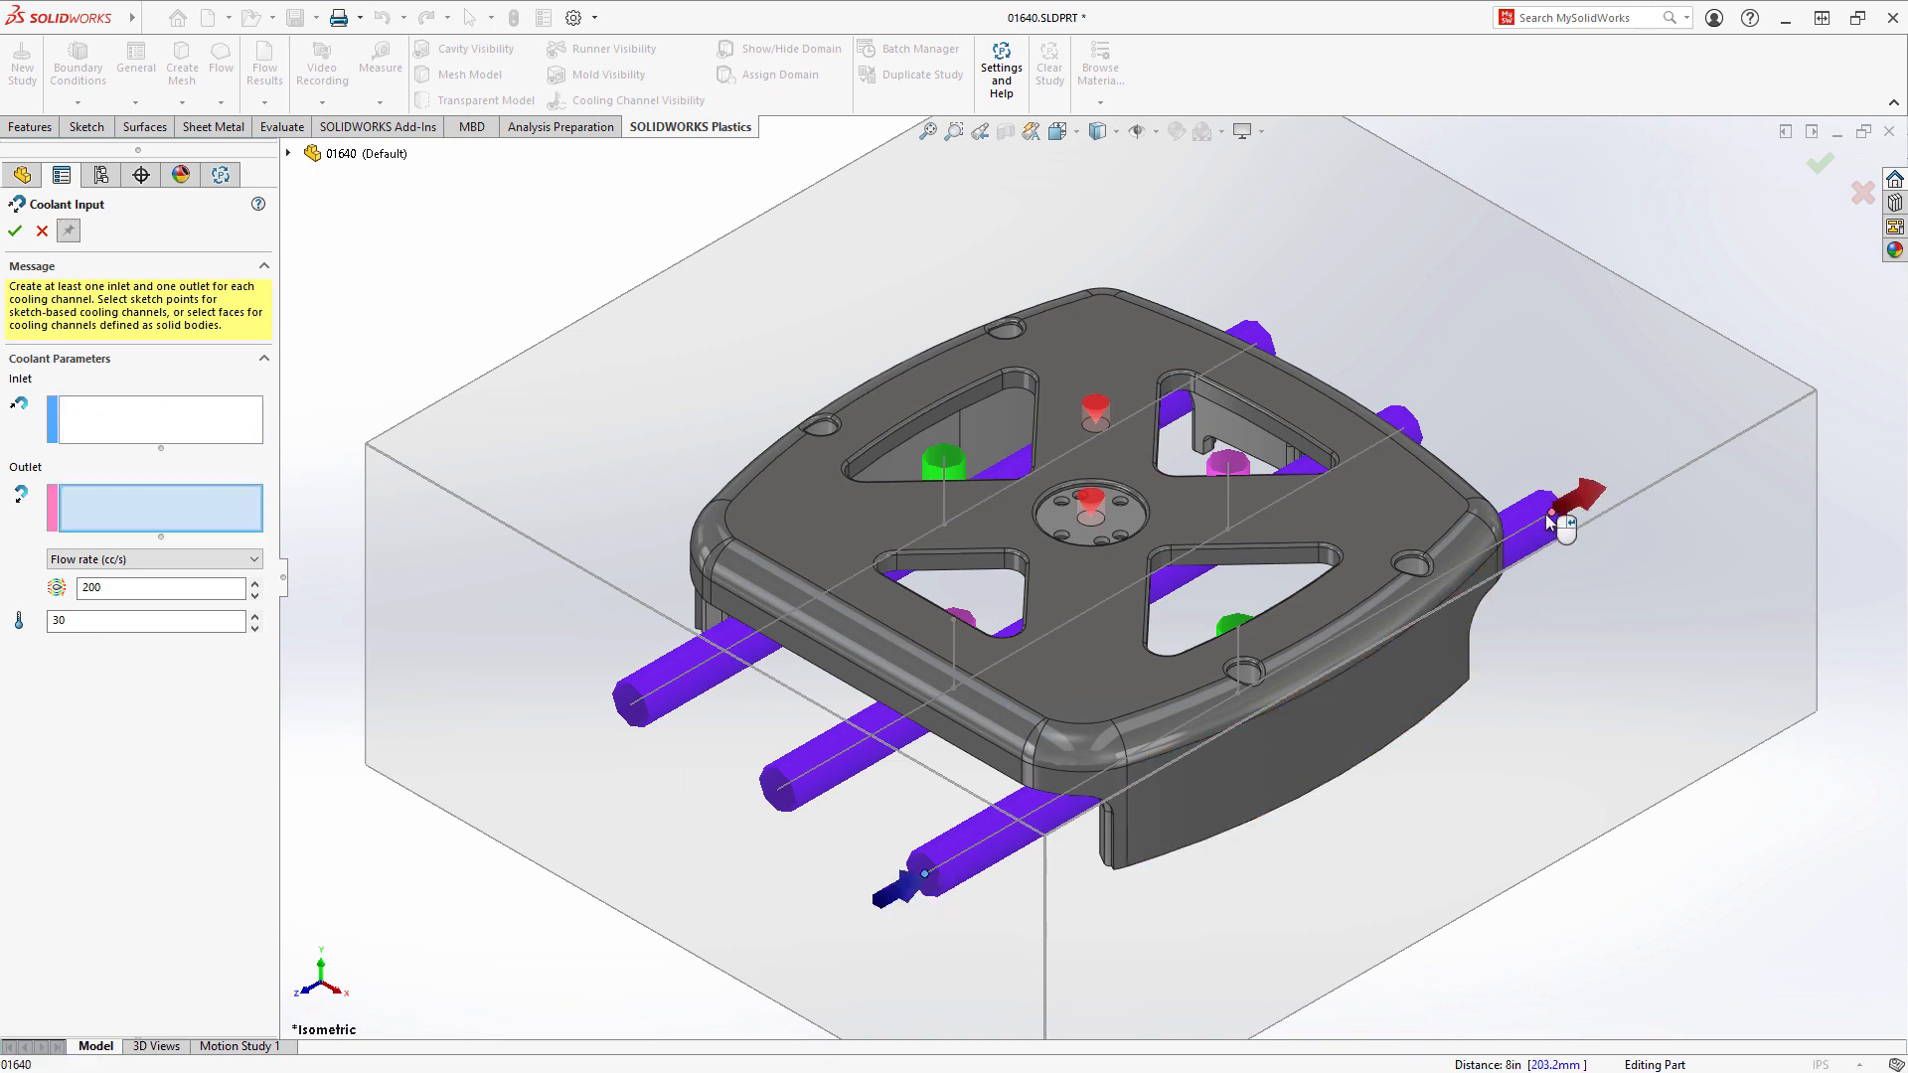
click(1404, 427)
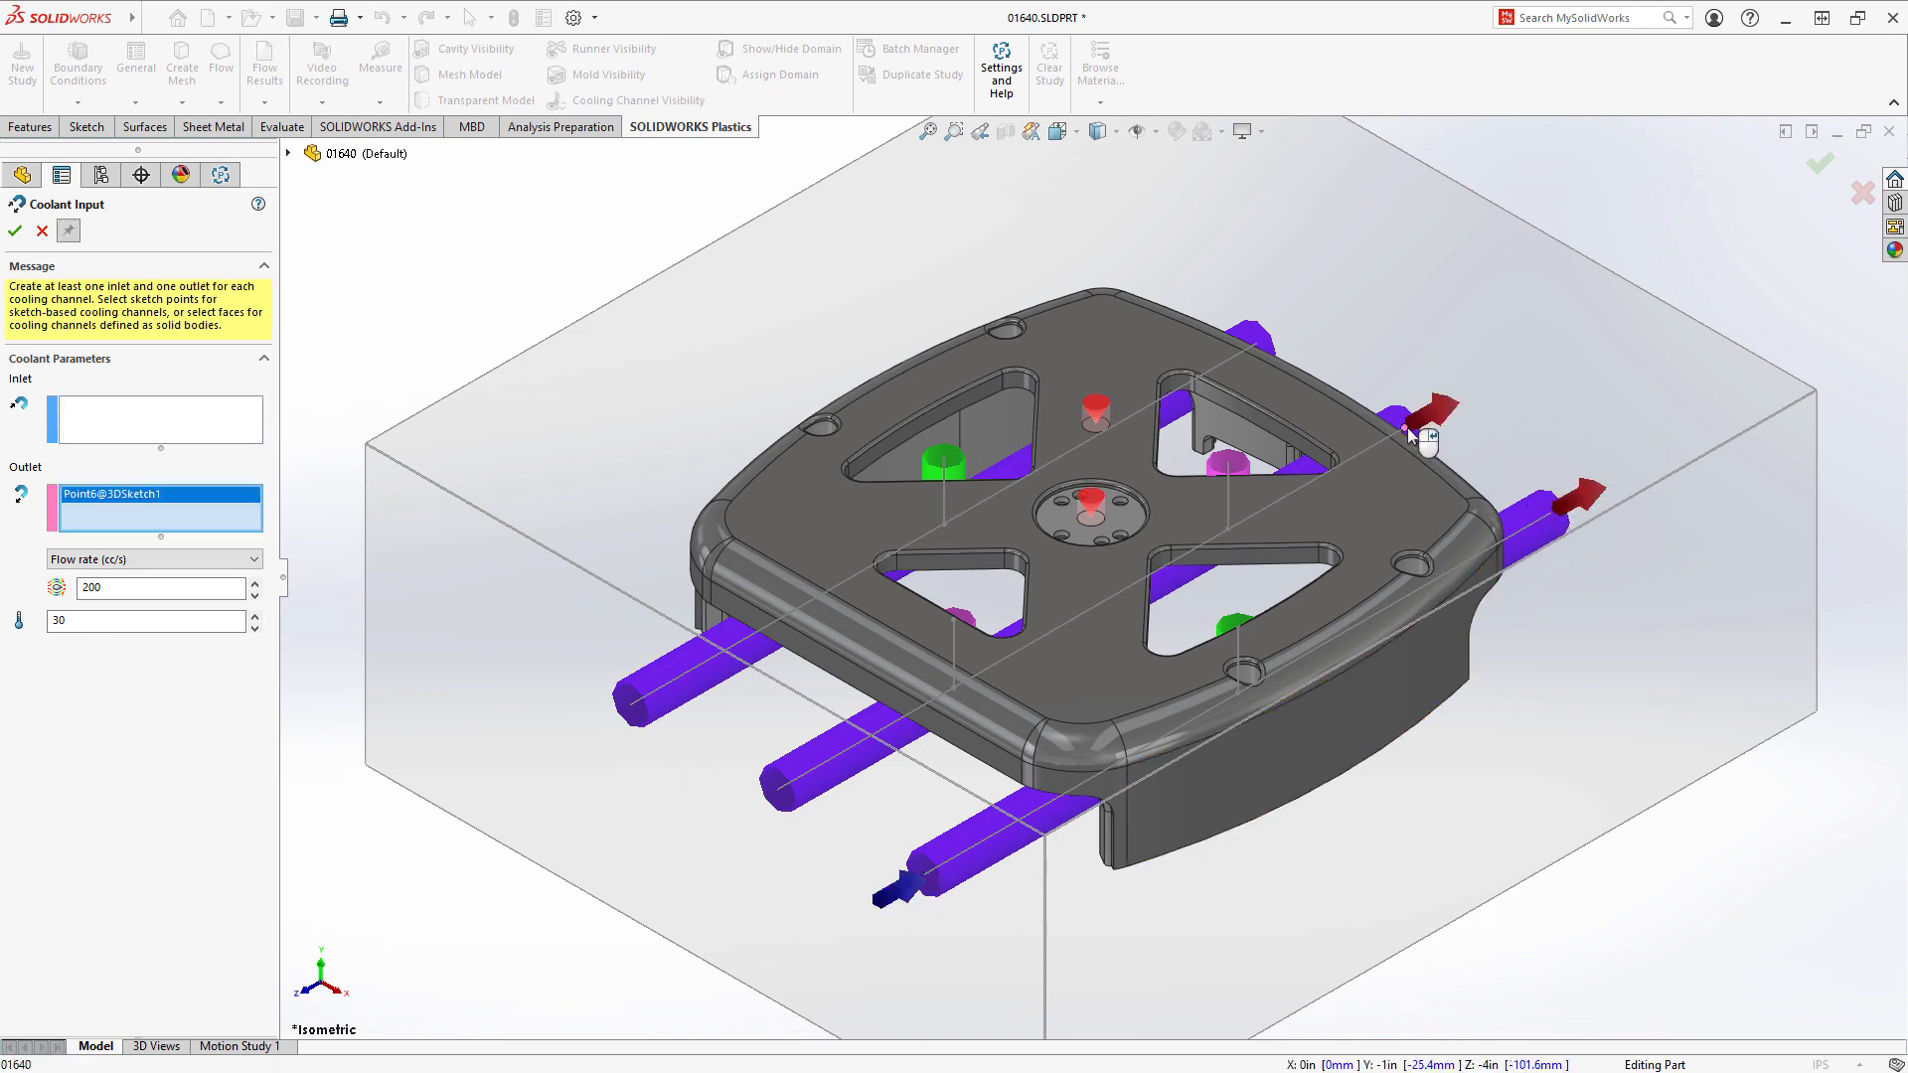
click(783, 790)
click(637, 709)
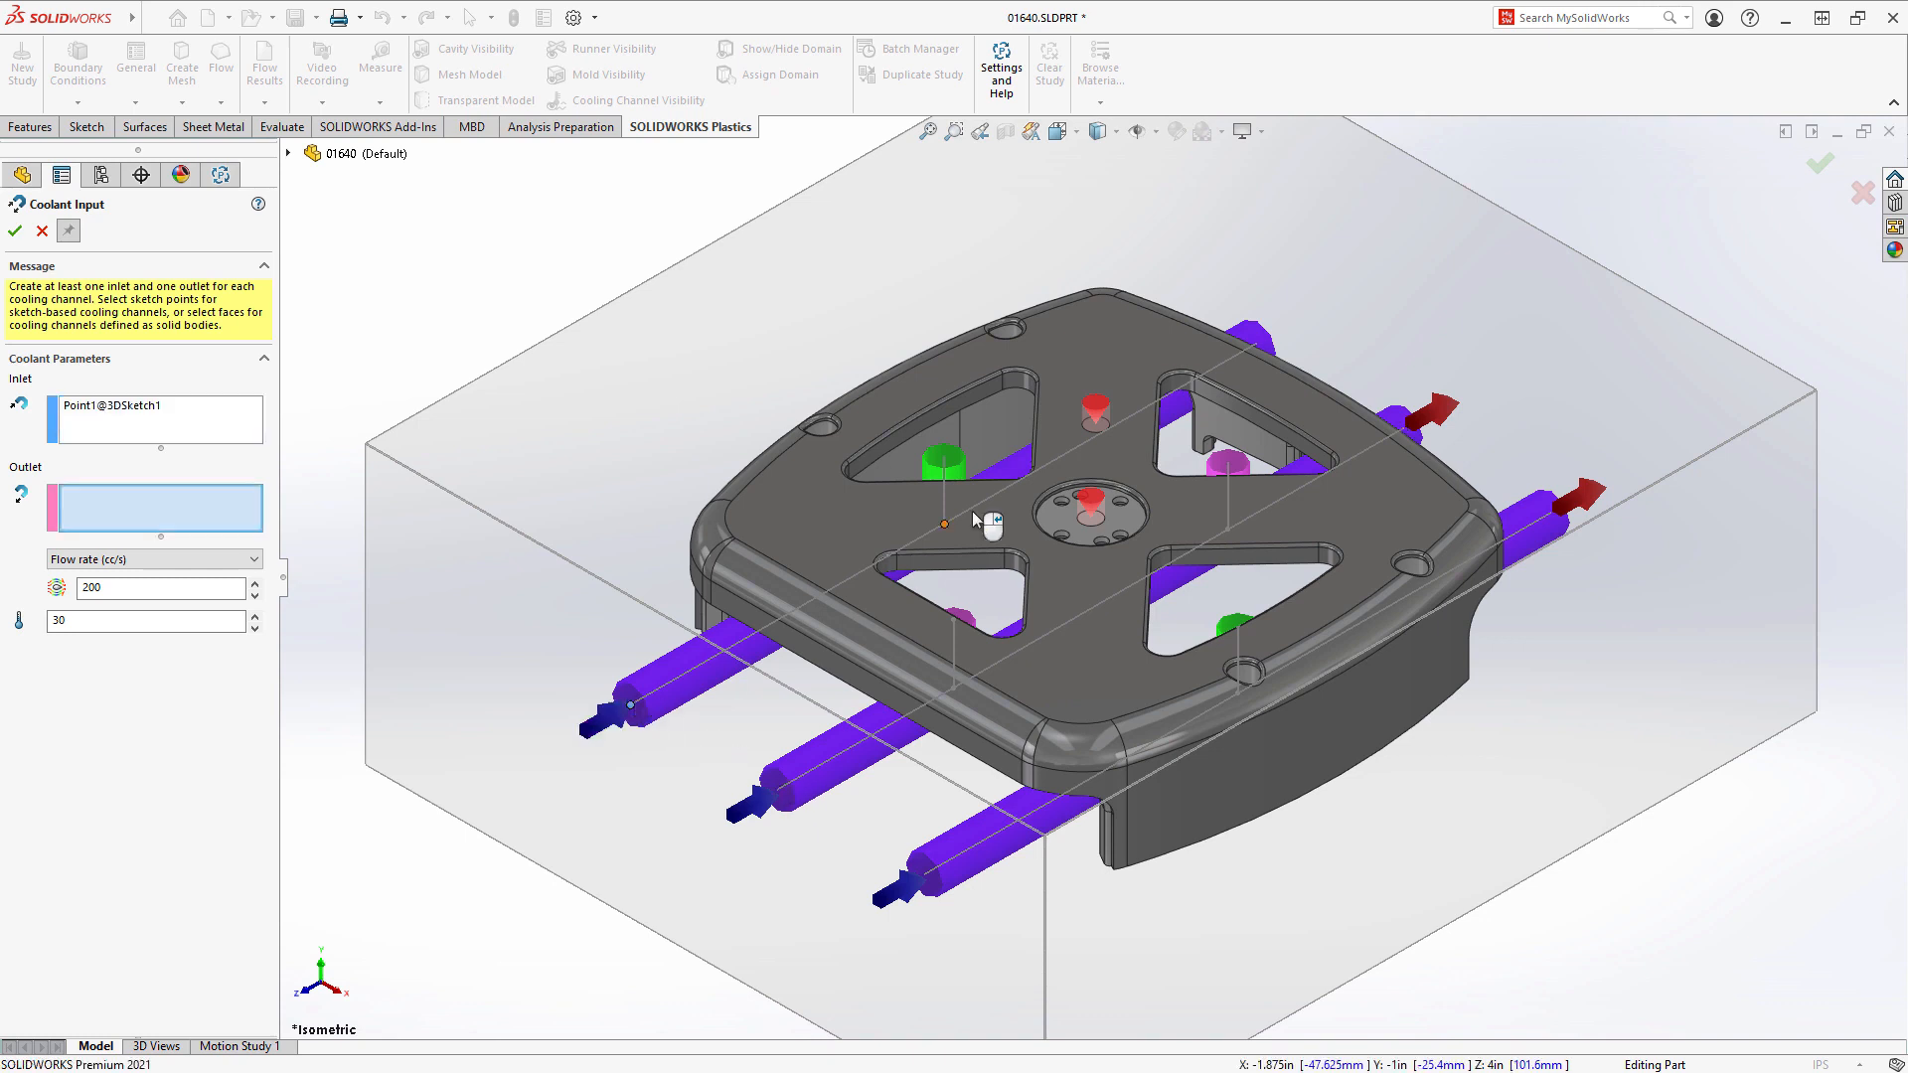
click(1254, 341)
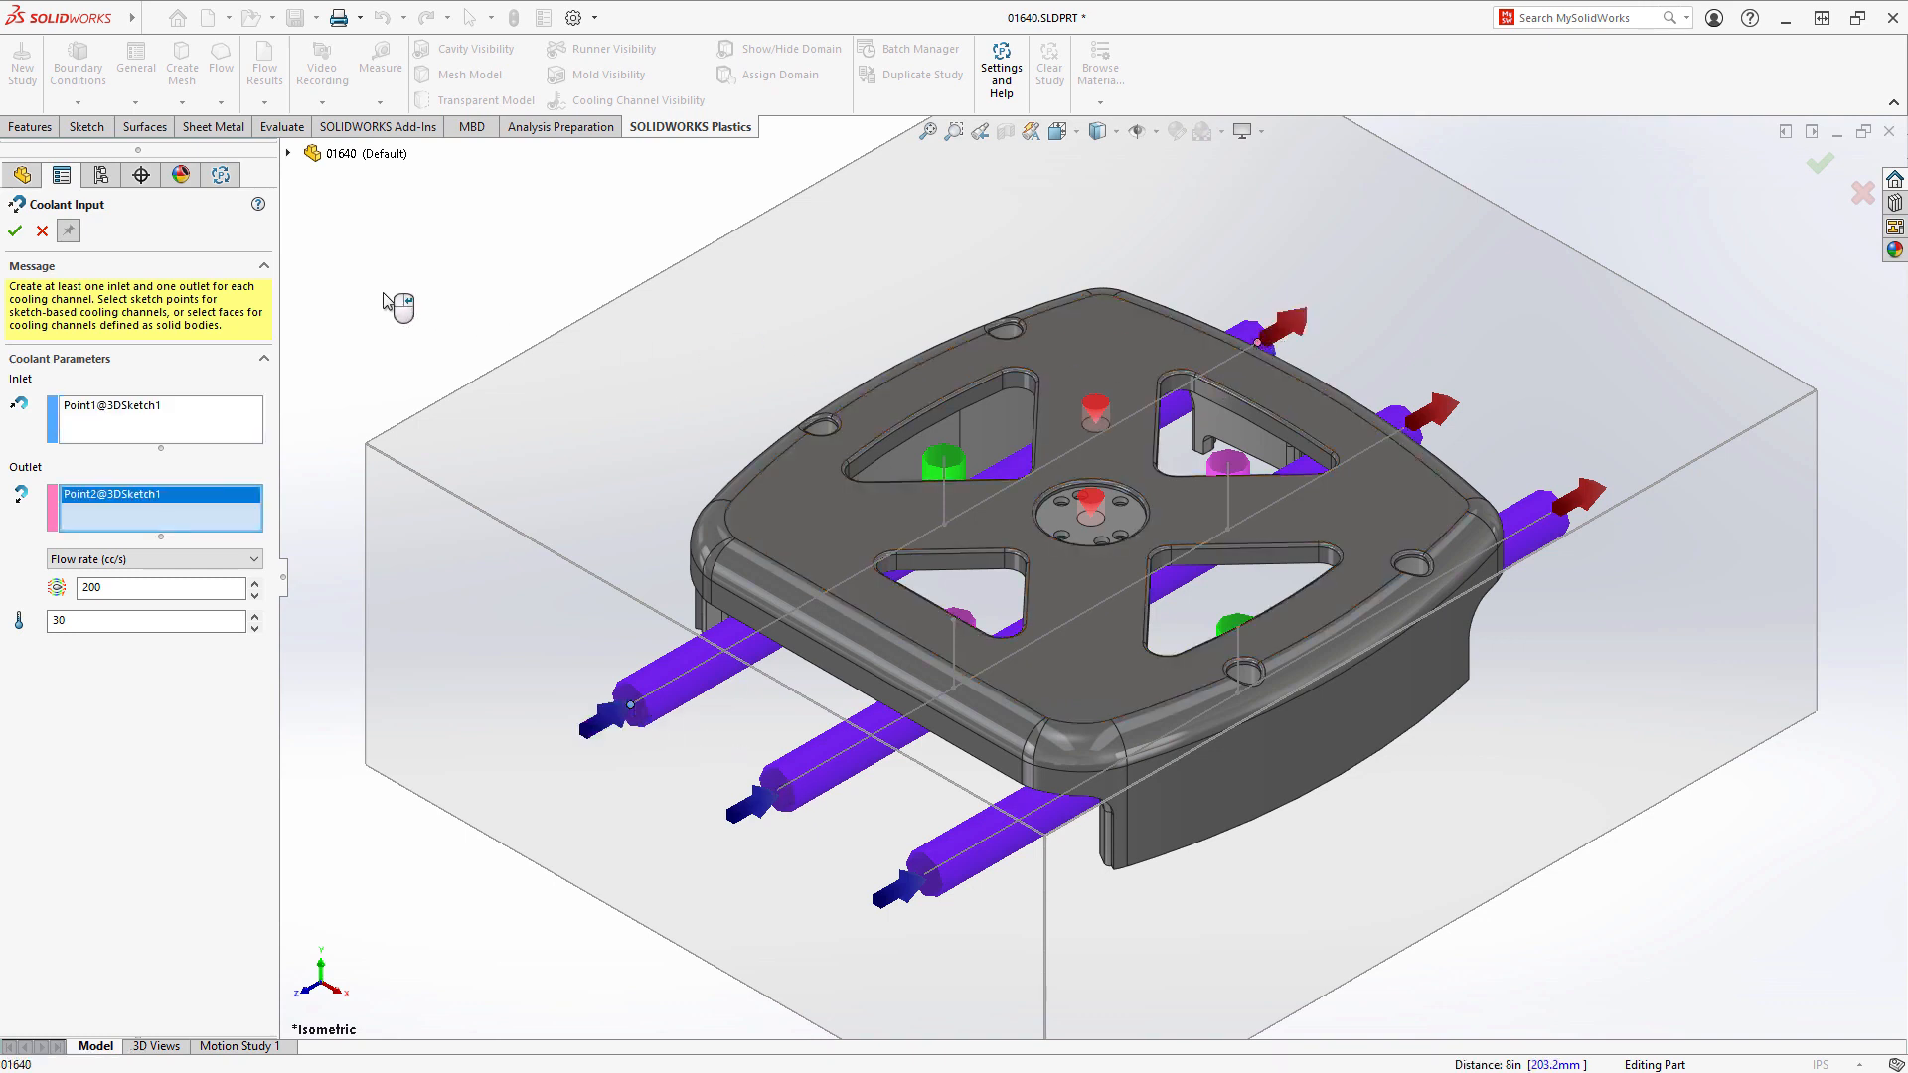
click(15, 234)
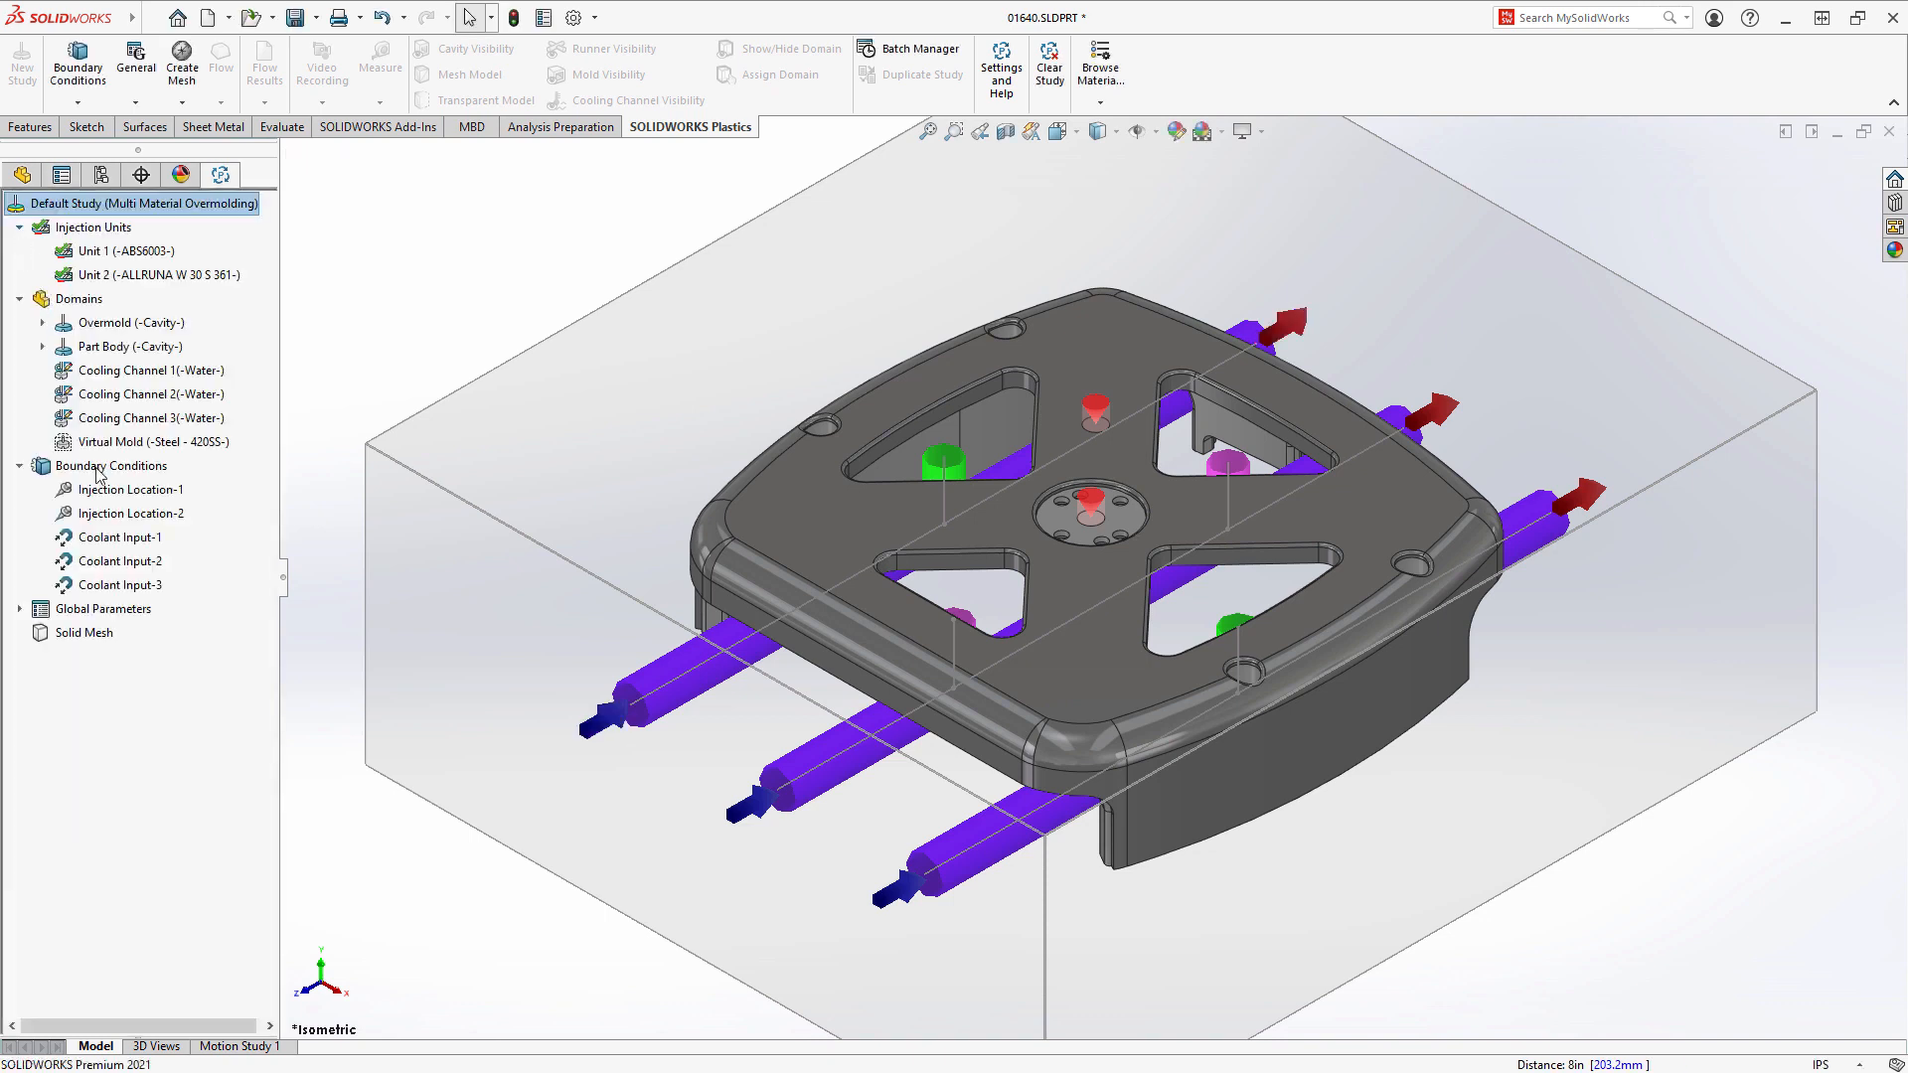
Step: Add a clamp force boundary condition with the Top Plane as its direction
right_click(99, 475)
click(153, 558)
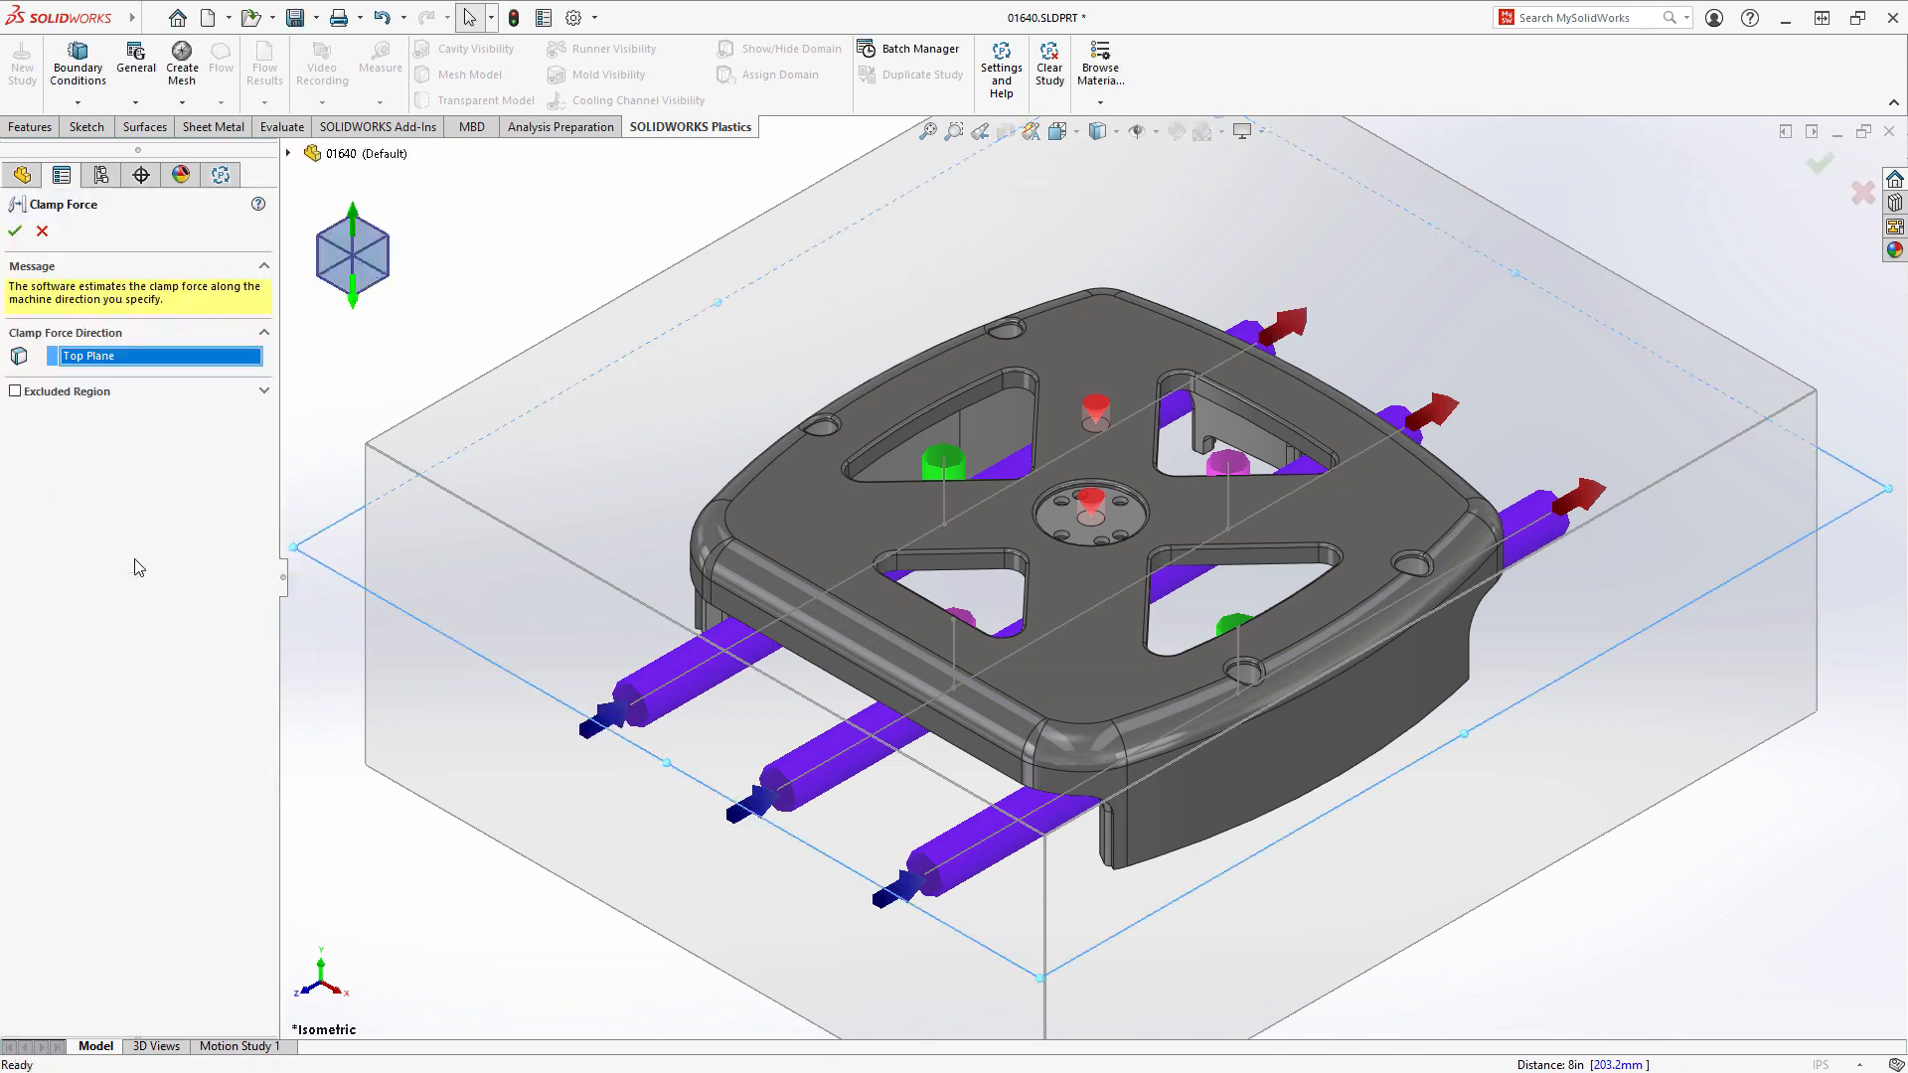
click(15, 232)
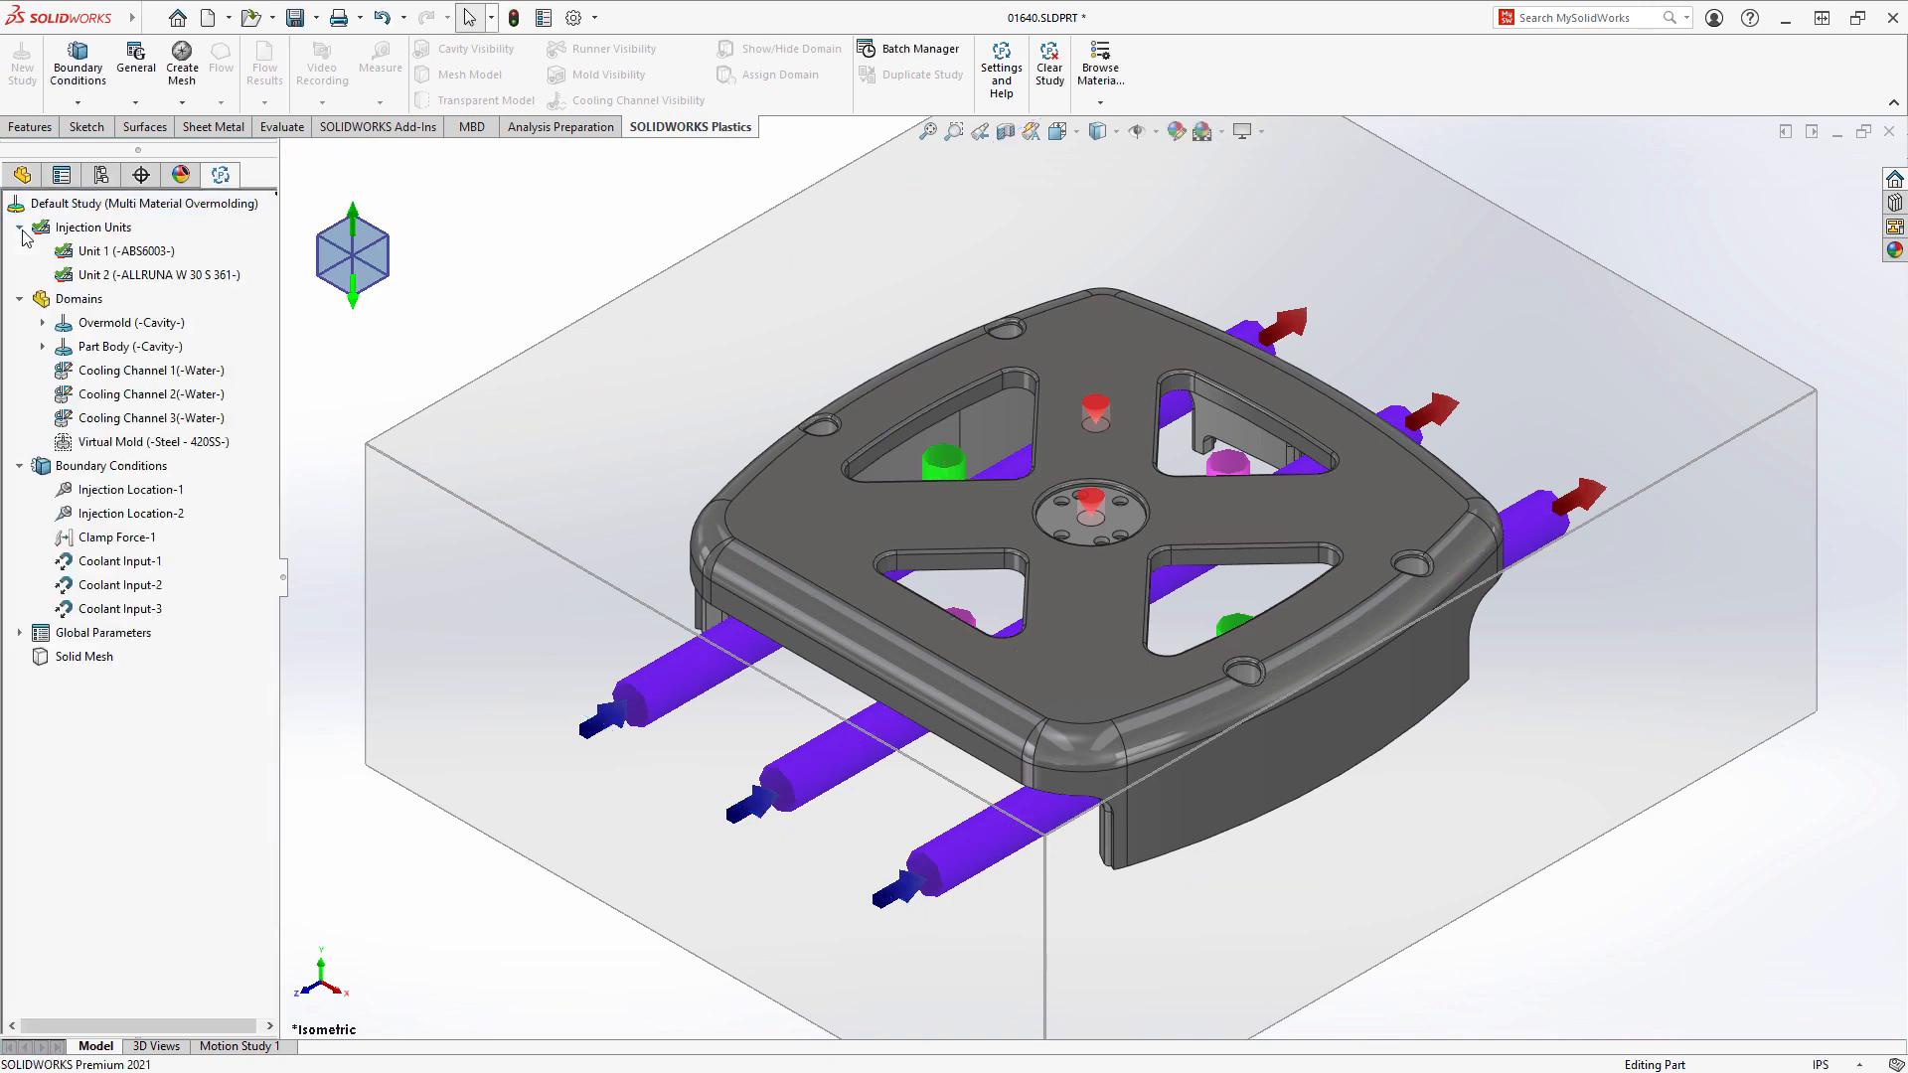
Step: Create the tetrahedral hybrid solid mesh for the overmolding study
click(185, 80)
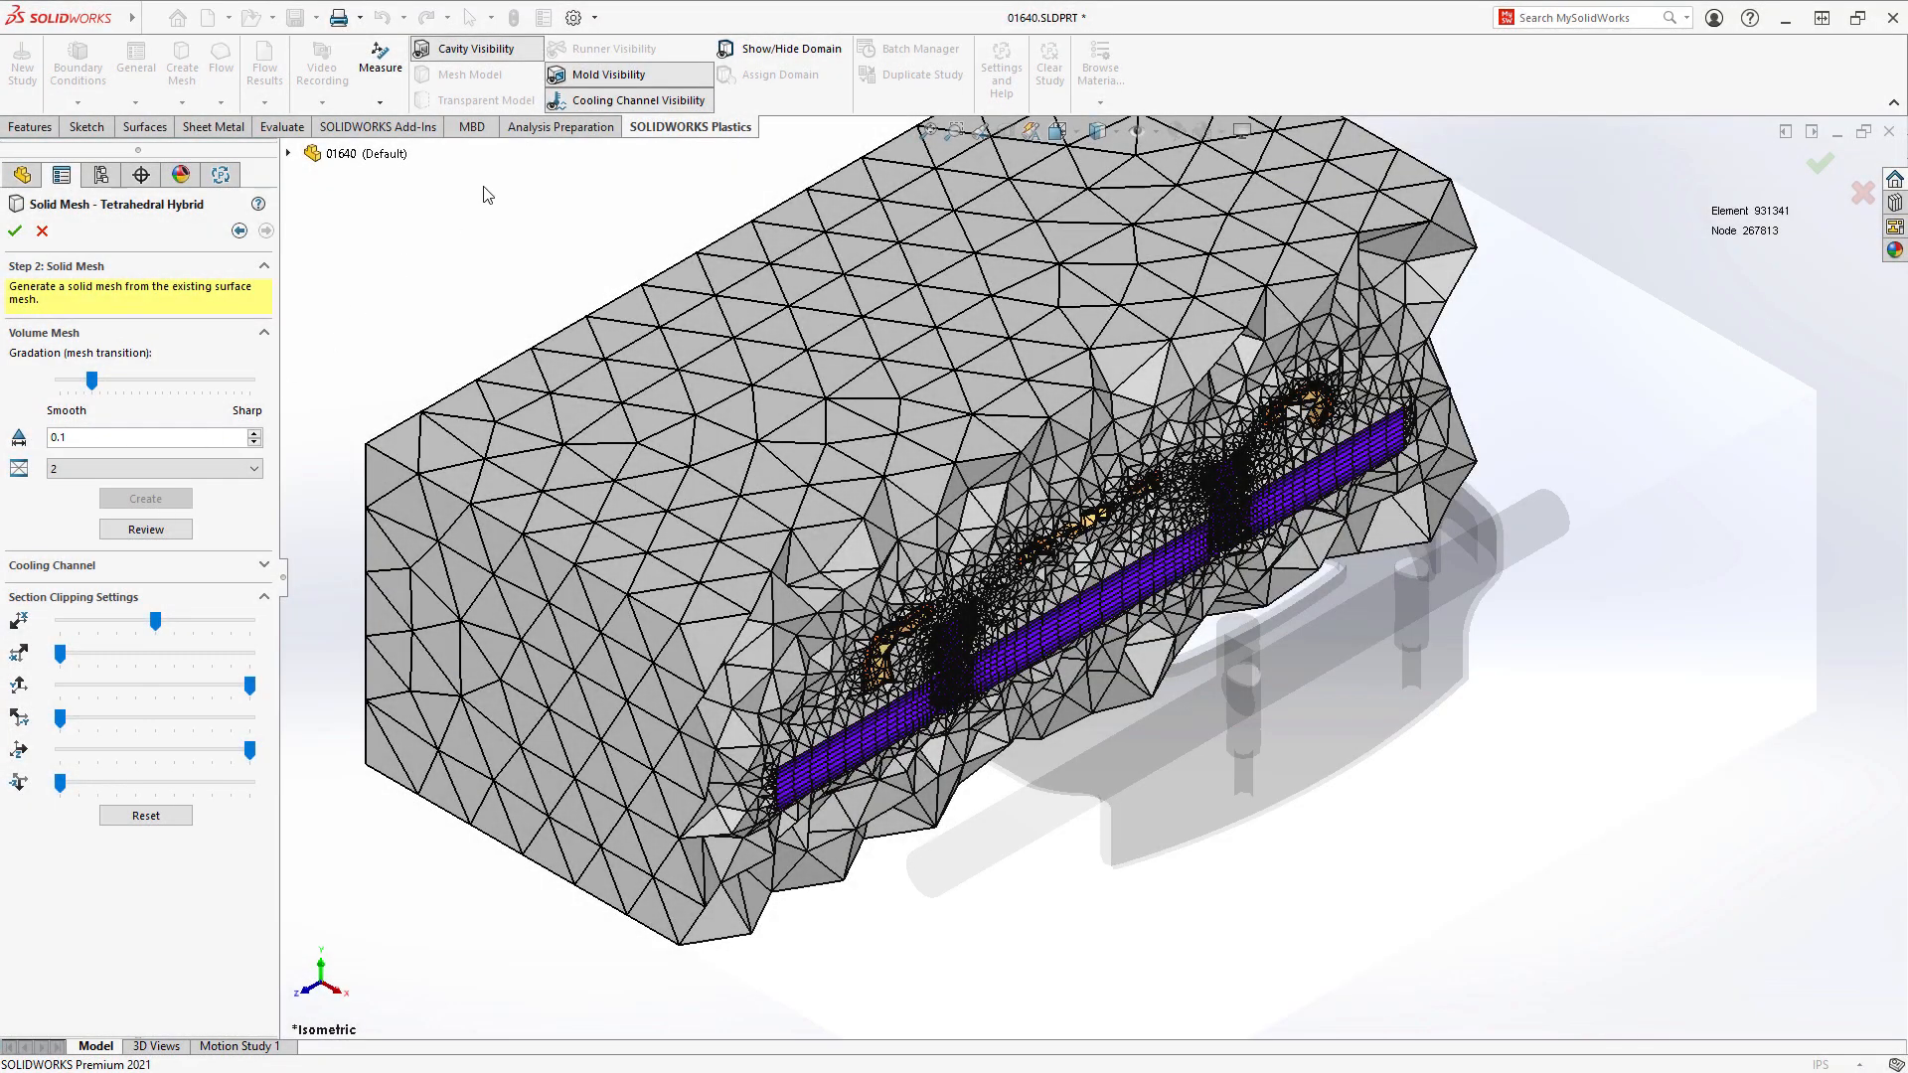
Step: Examine the sectioned mesh of the cooling channels up close with the mold and cavity hidden, and show both again
click(606, 77)
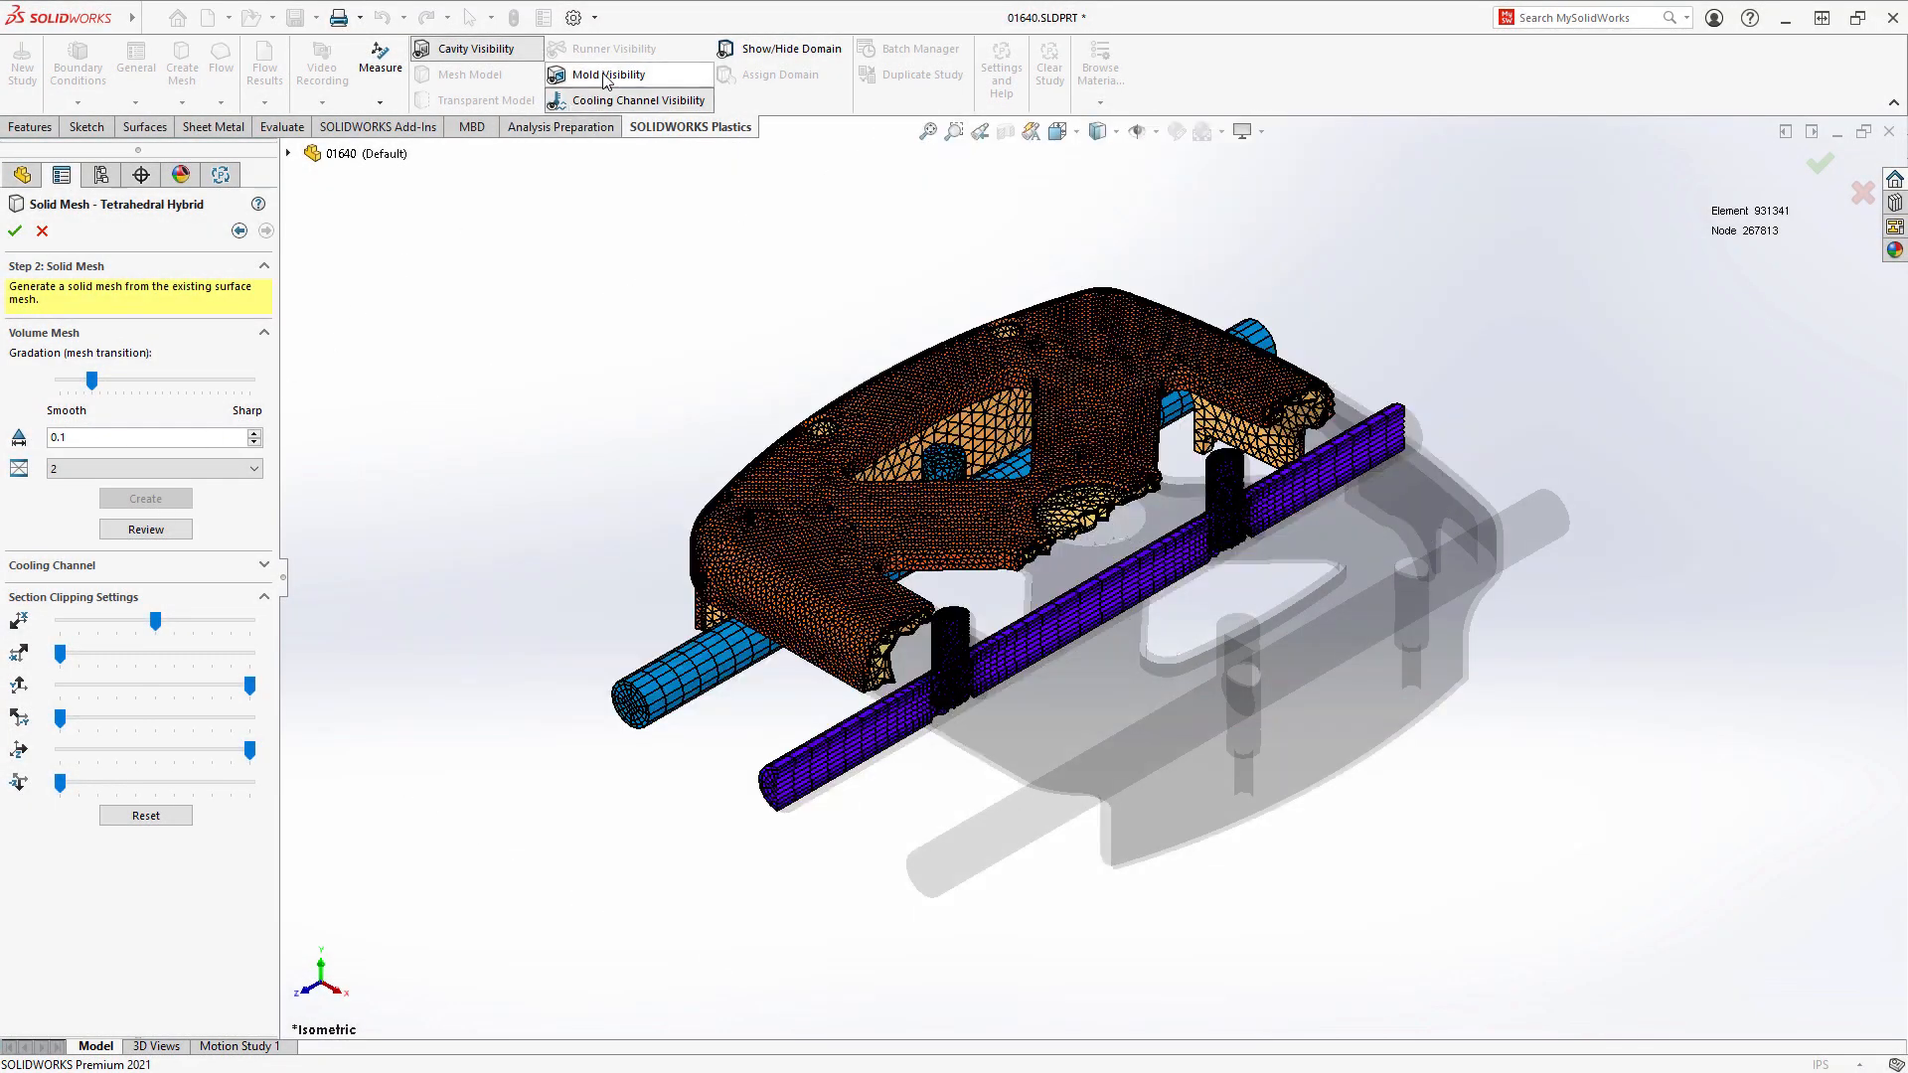
click(468, 57)
click(954, 131)
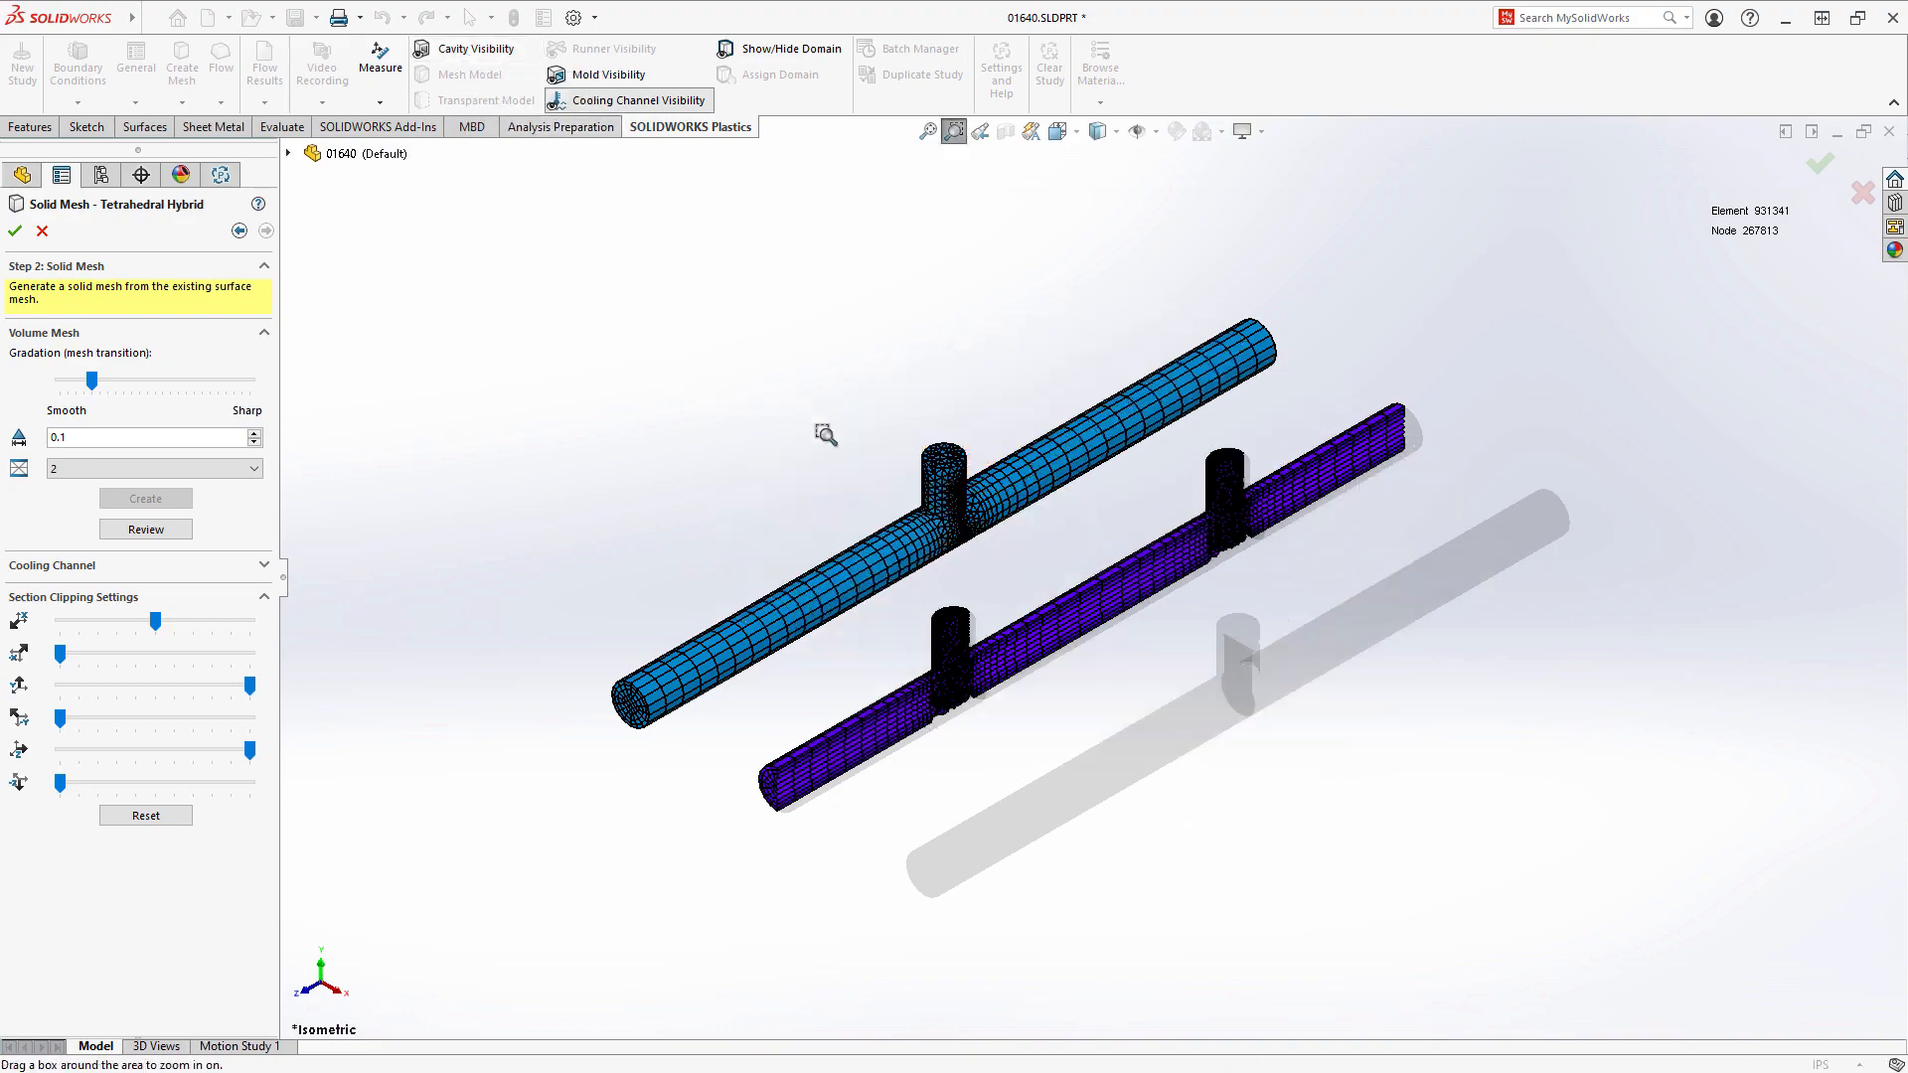
drag(792, 411, 1121, 766)
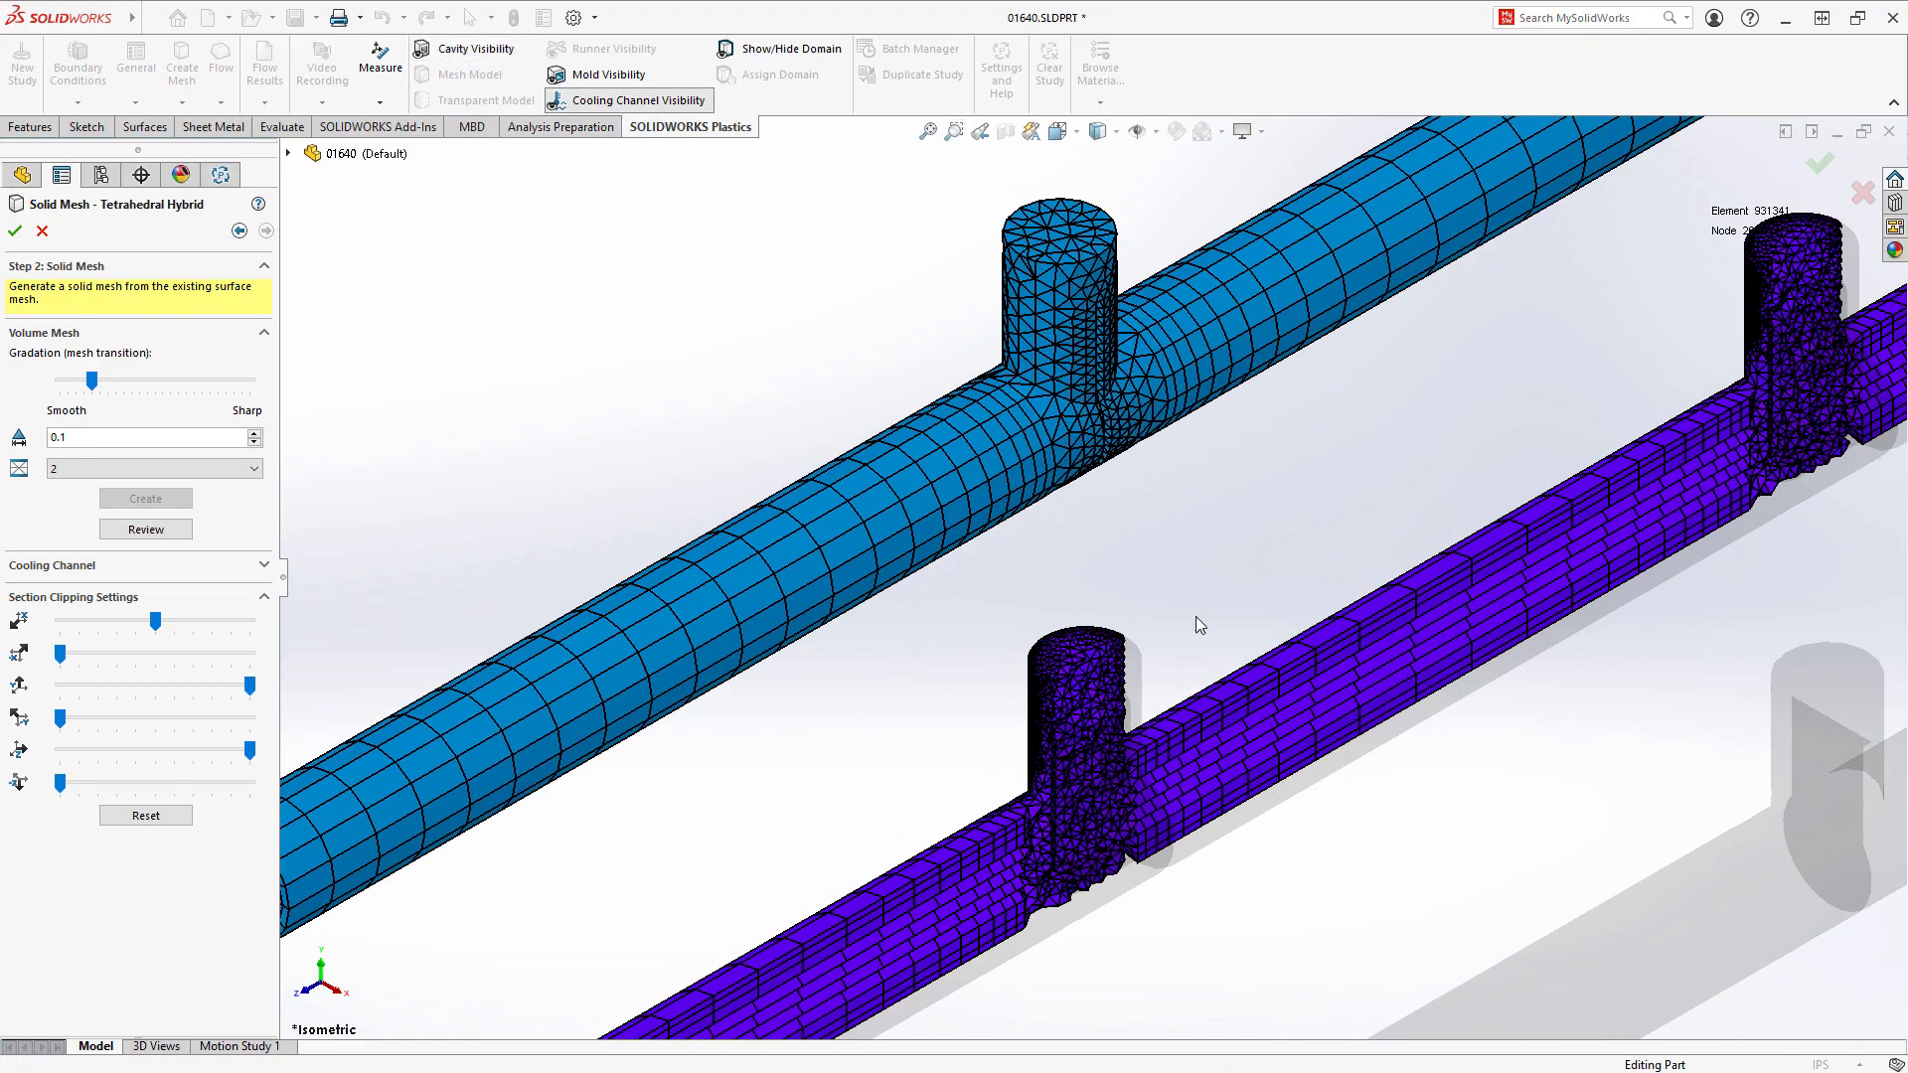
middle_drag(1196, 629, 1116, 545)
middle_drag(1148, 590, 1157, 604)
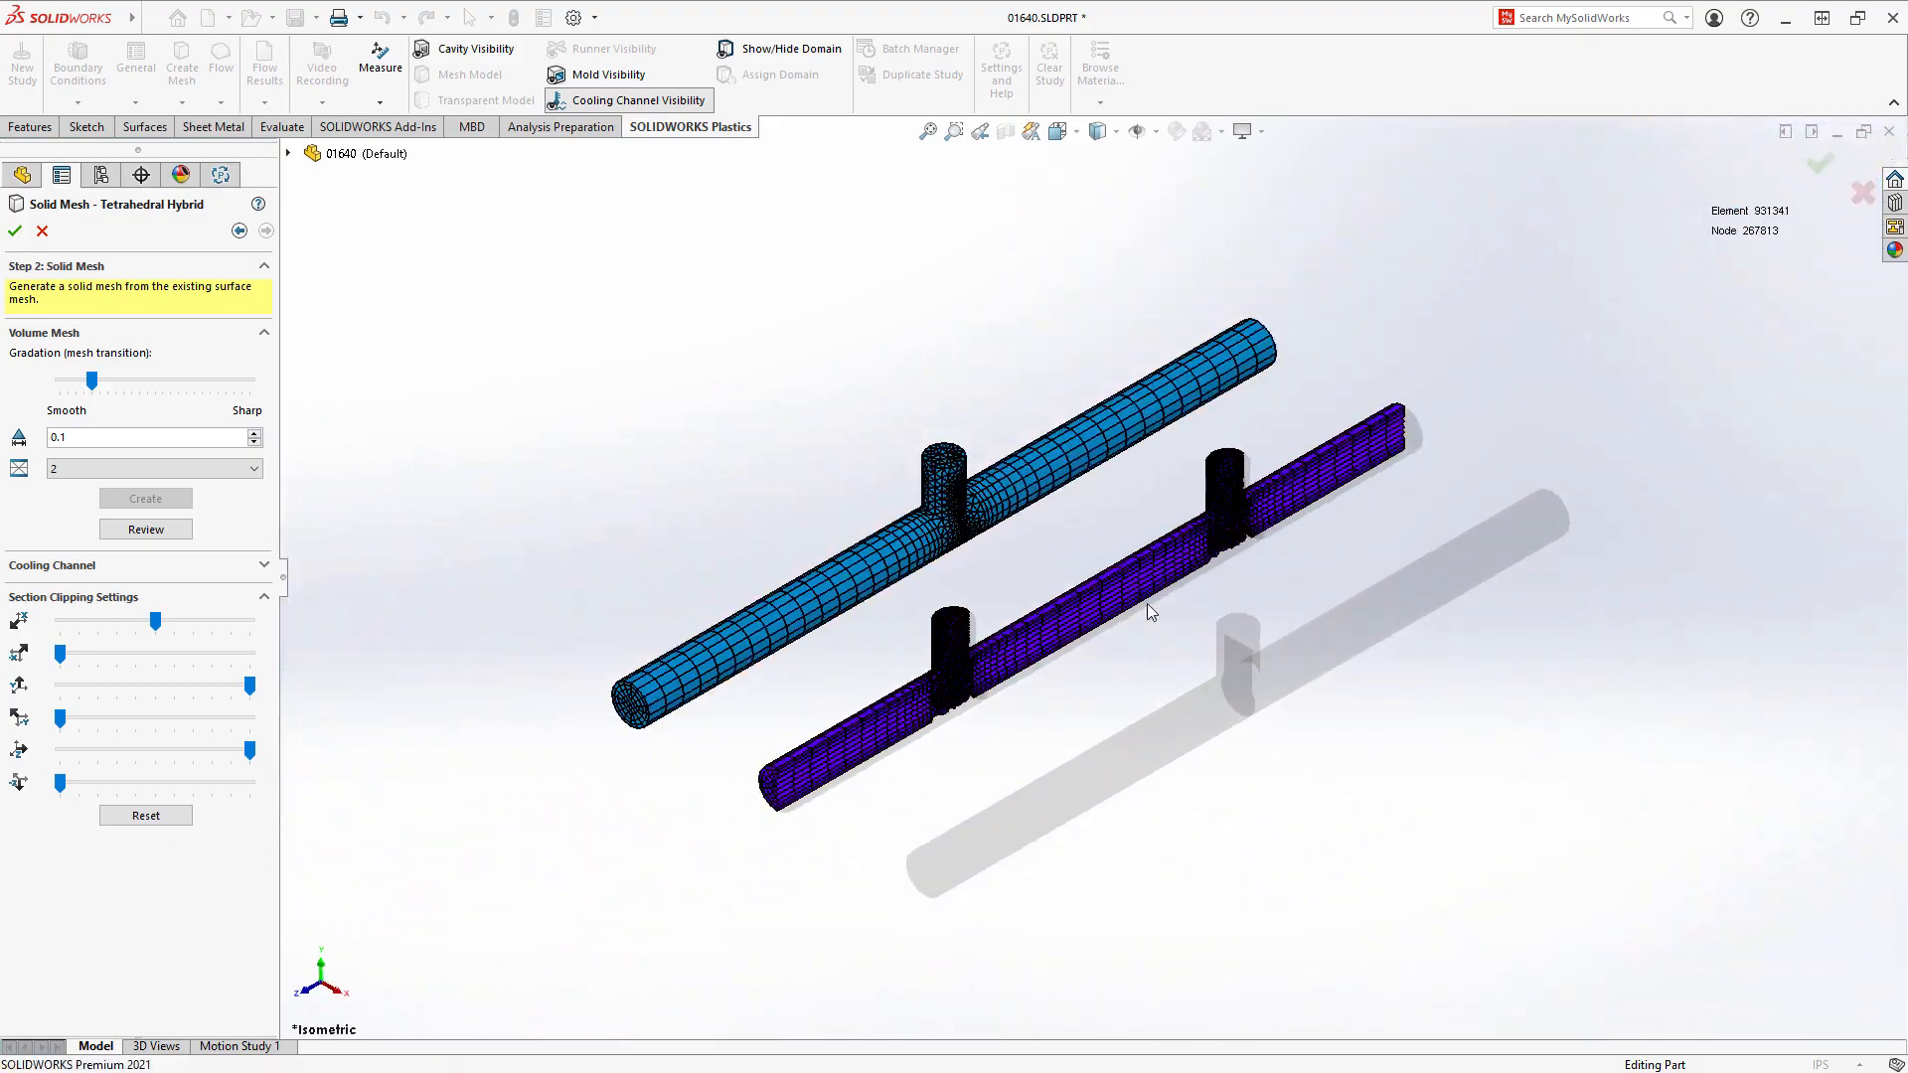
click(600, 77)
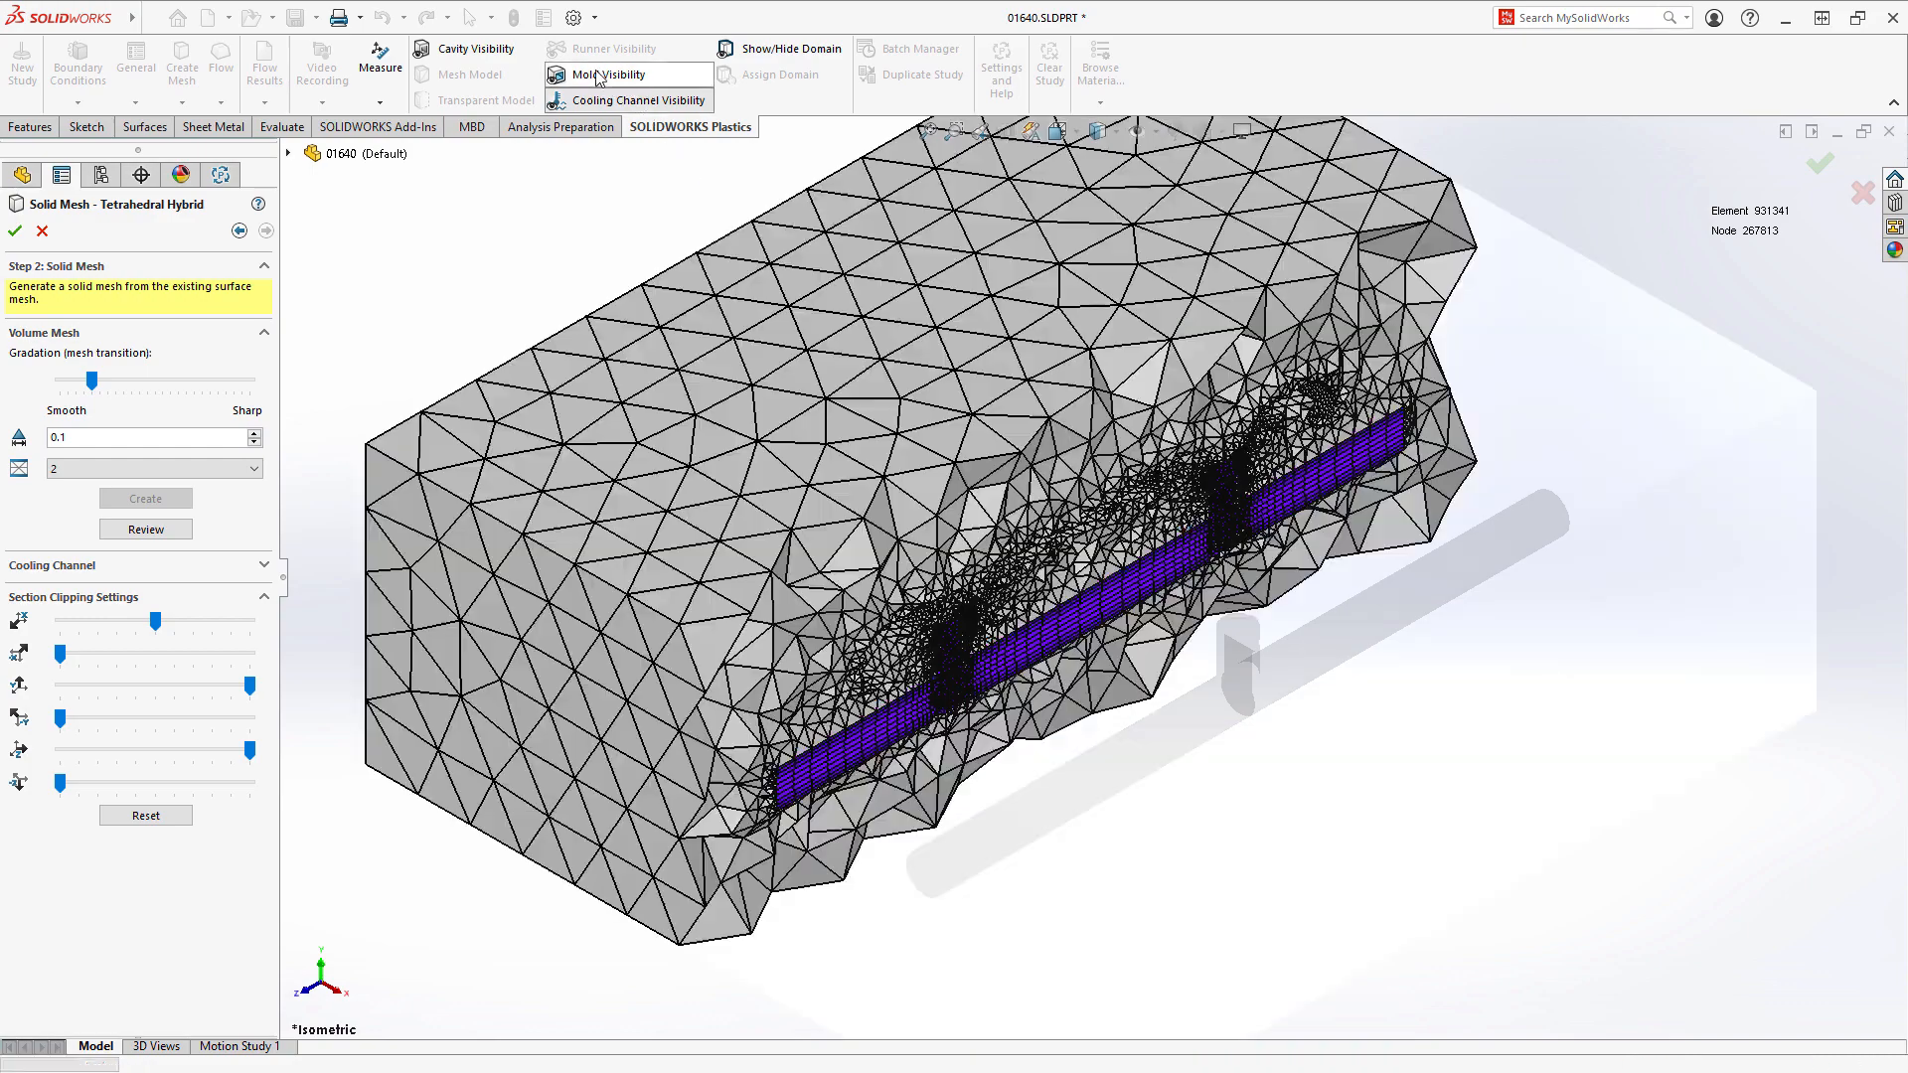
click(482, 57)
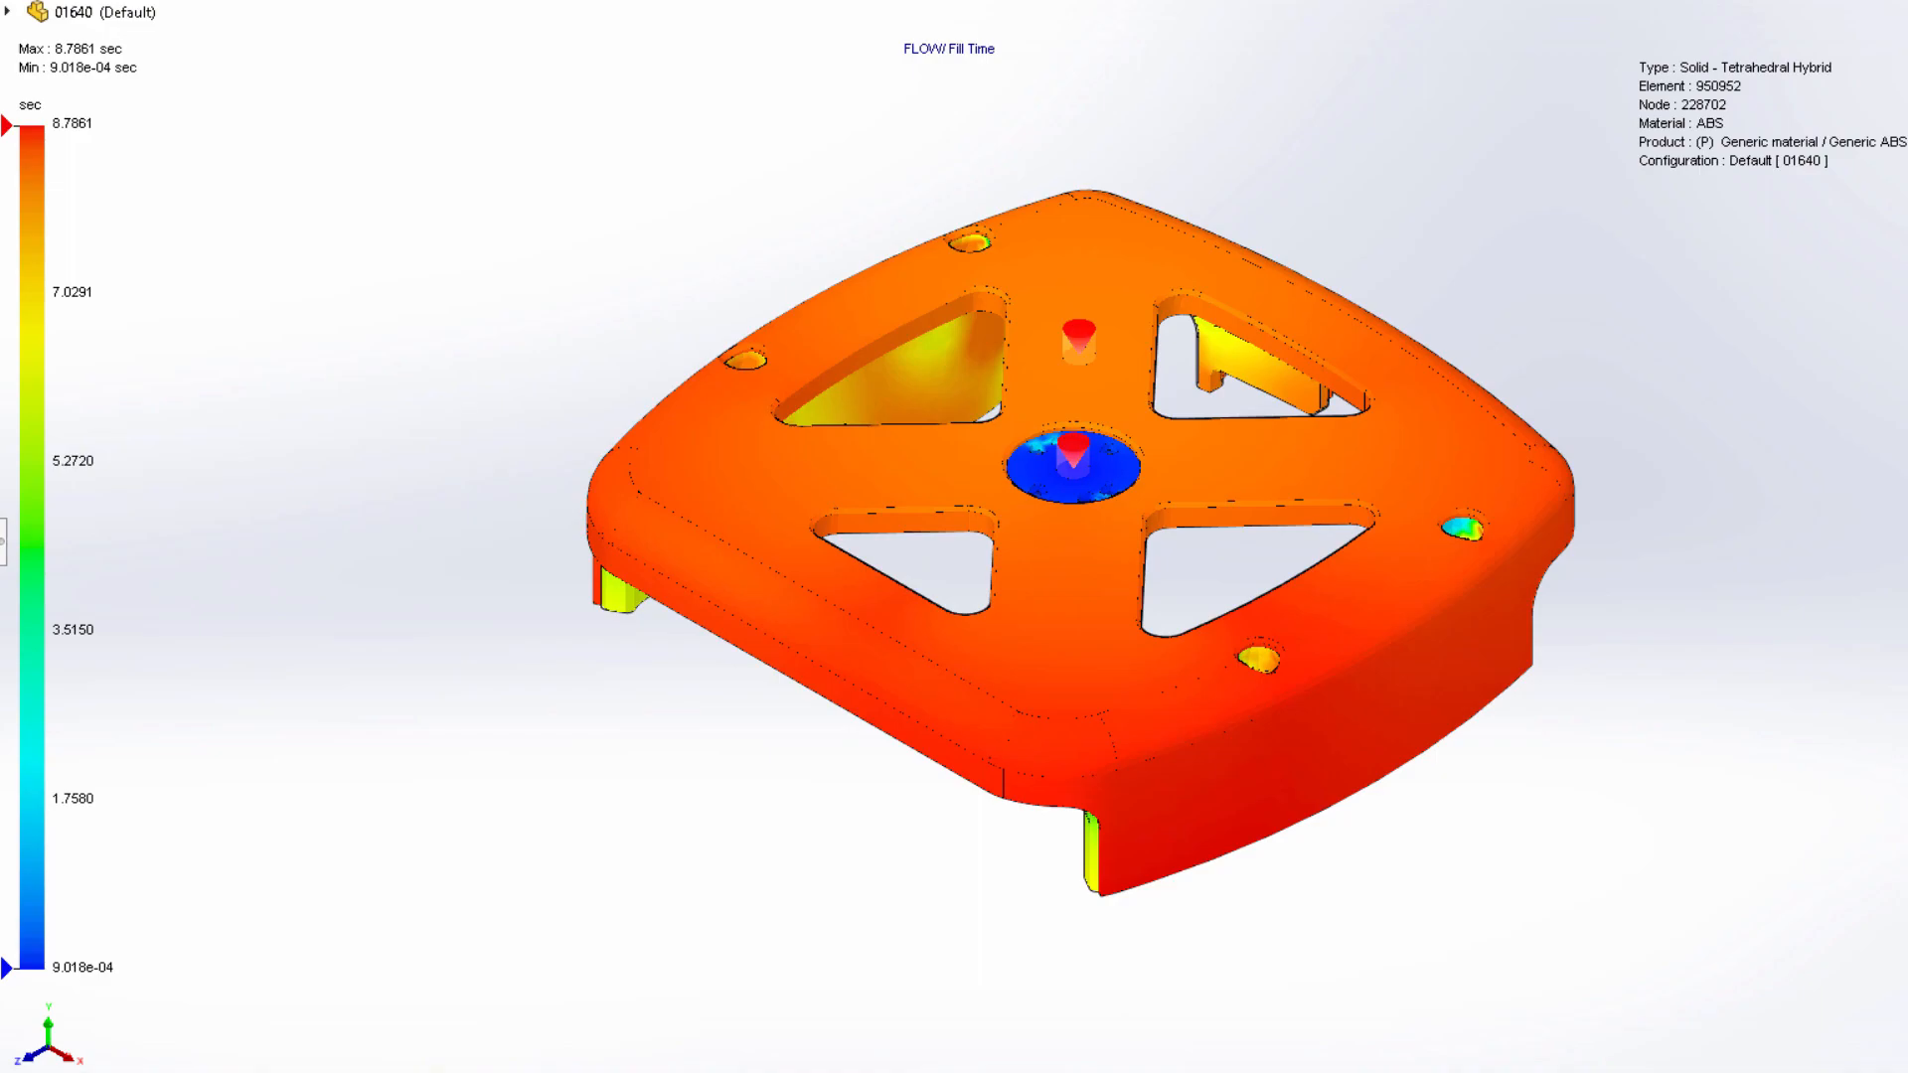
Step: Inspect the fill time plot and display the flow result for sink marks with weld lines and air traps
mouse_move(782, 946)
middle_down()
mouse_move(784, 566)
mouse_move(740, 447)
mouse_move(698, 345)
mouse_move(563, 354)
mouse_move(587, 404)
mouse_move(894, 591)
mouse_move(903, 681)
mouse_move(736, 920)
mouse_move(770, 936)
middle_up()
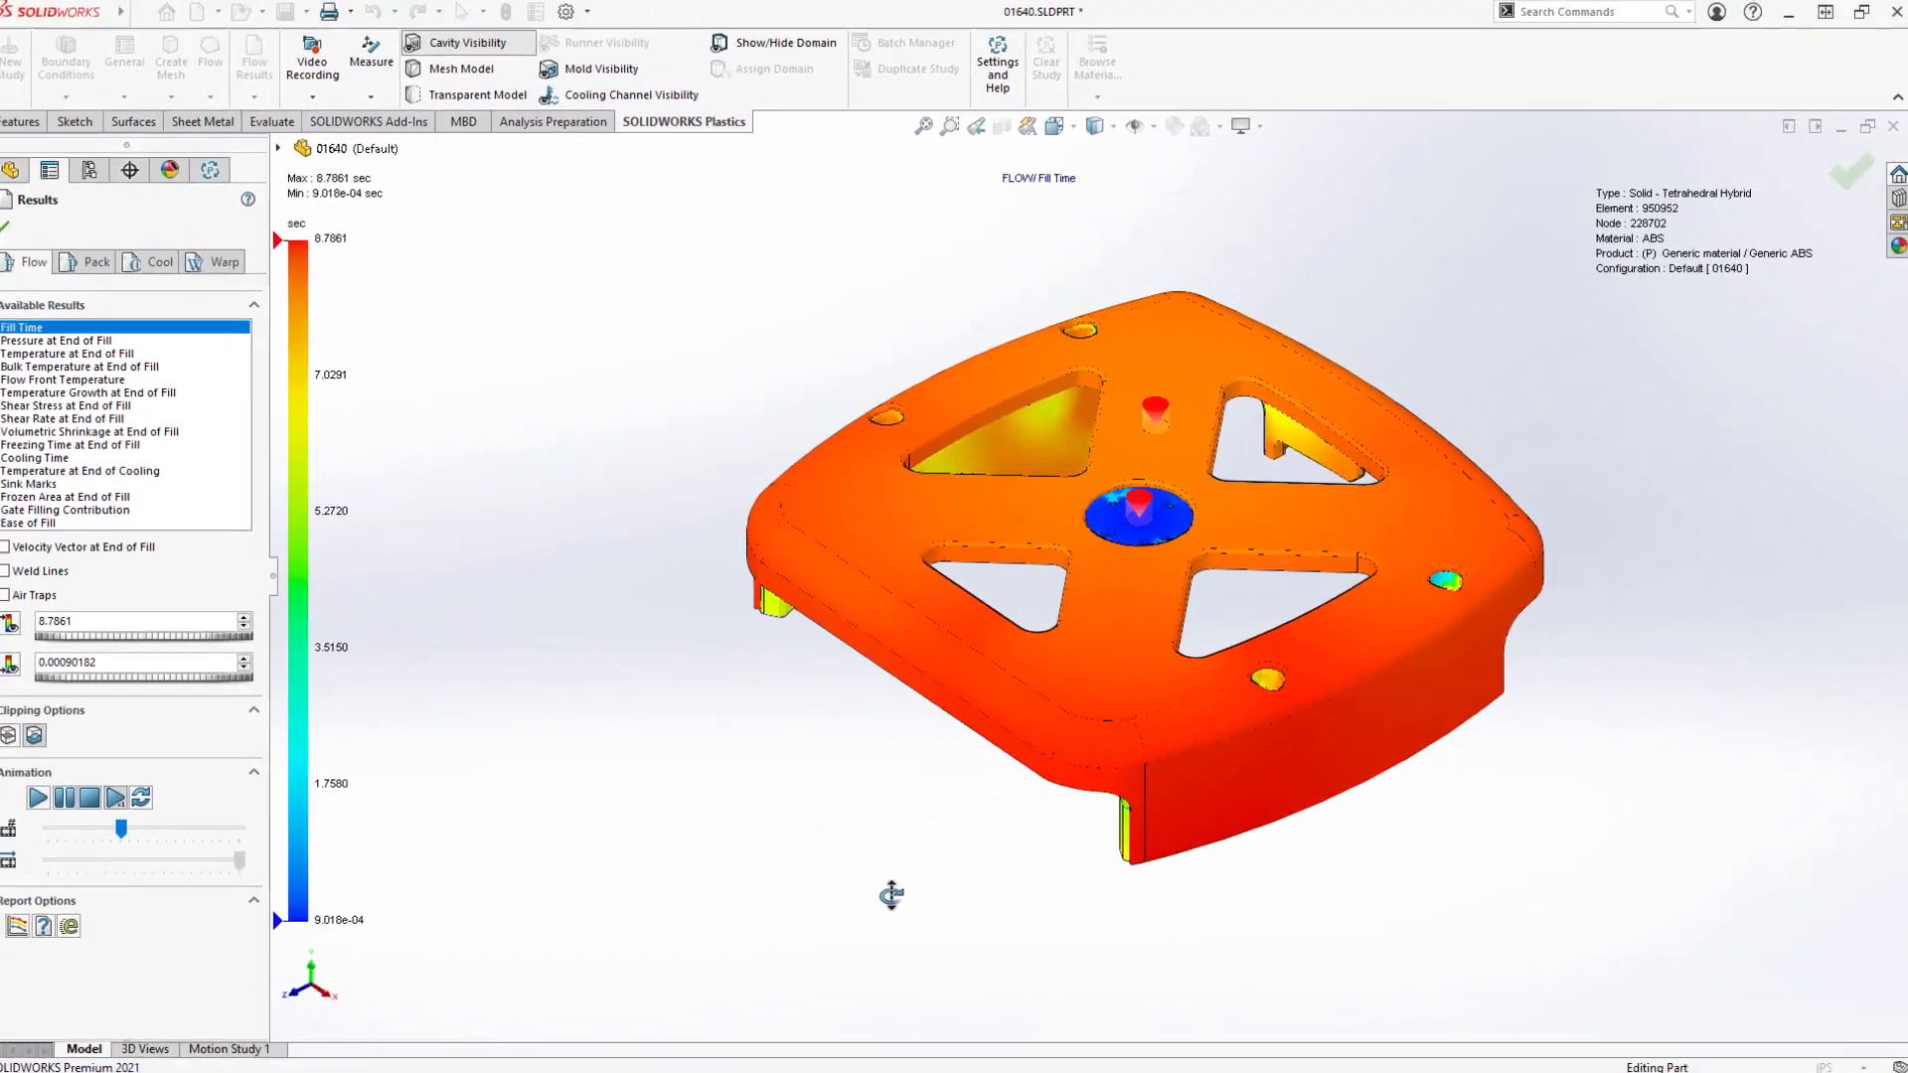
click(38, 483)
click(14, 570)
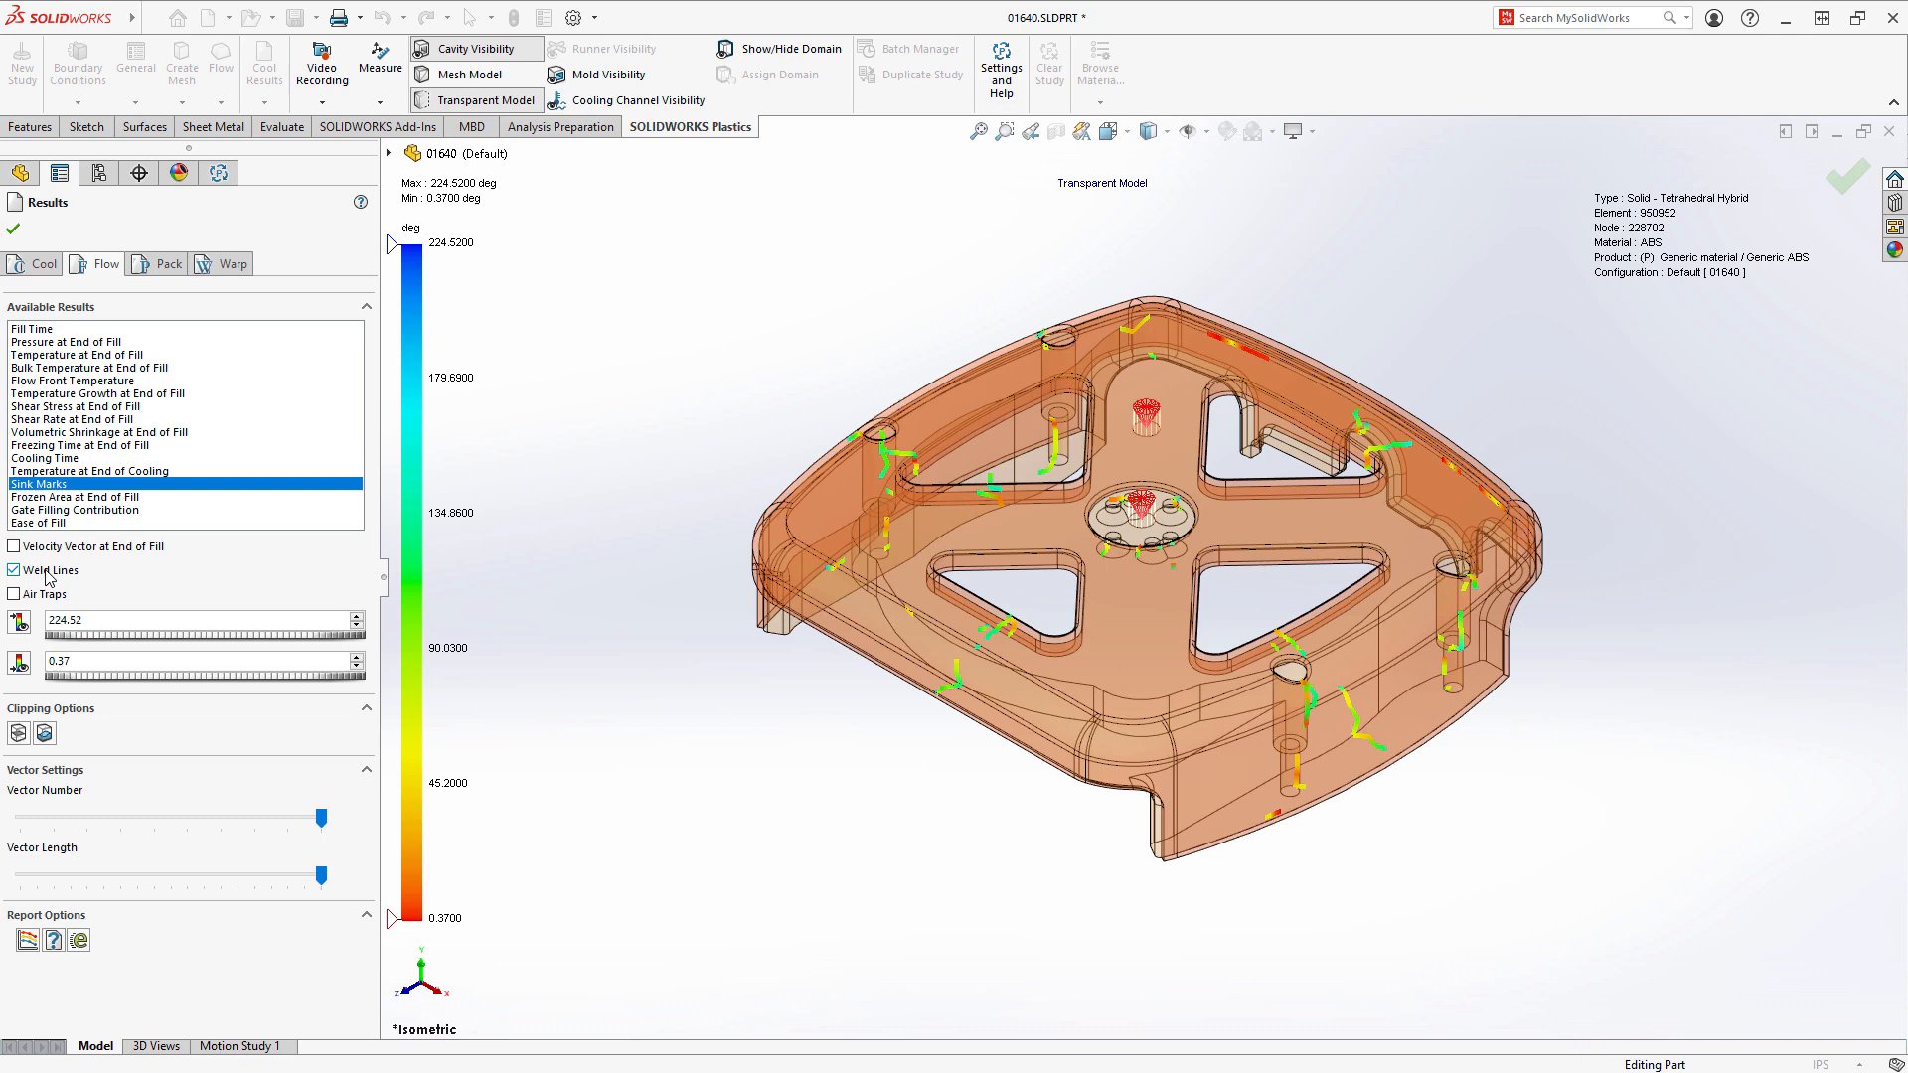
Step: Review the temperature at end of cooling and the warp plots for sink-mark profile and total stress displacement
click(45, 266)
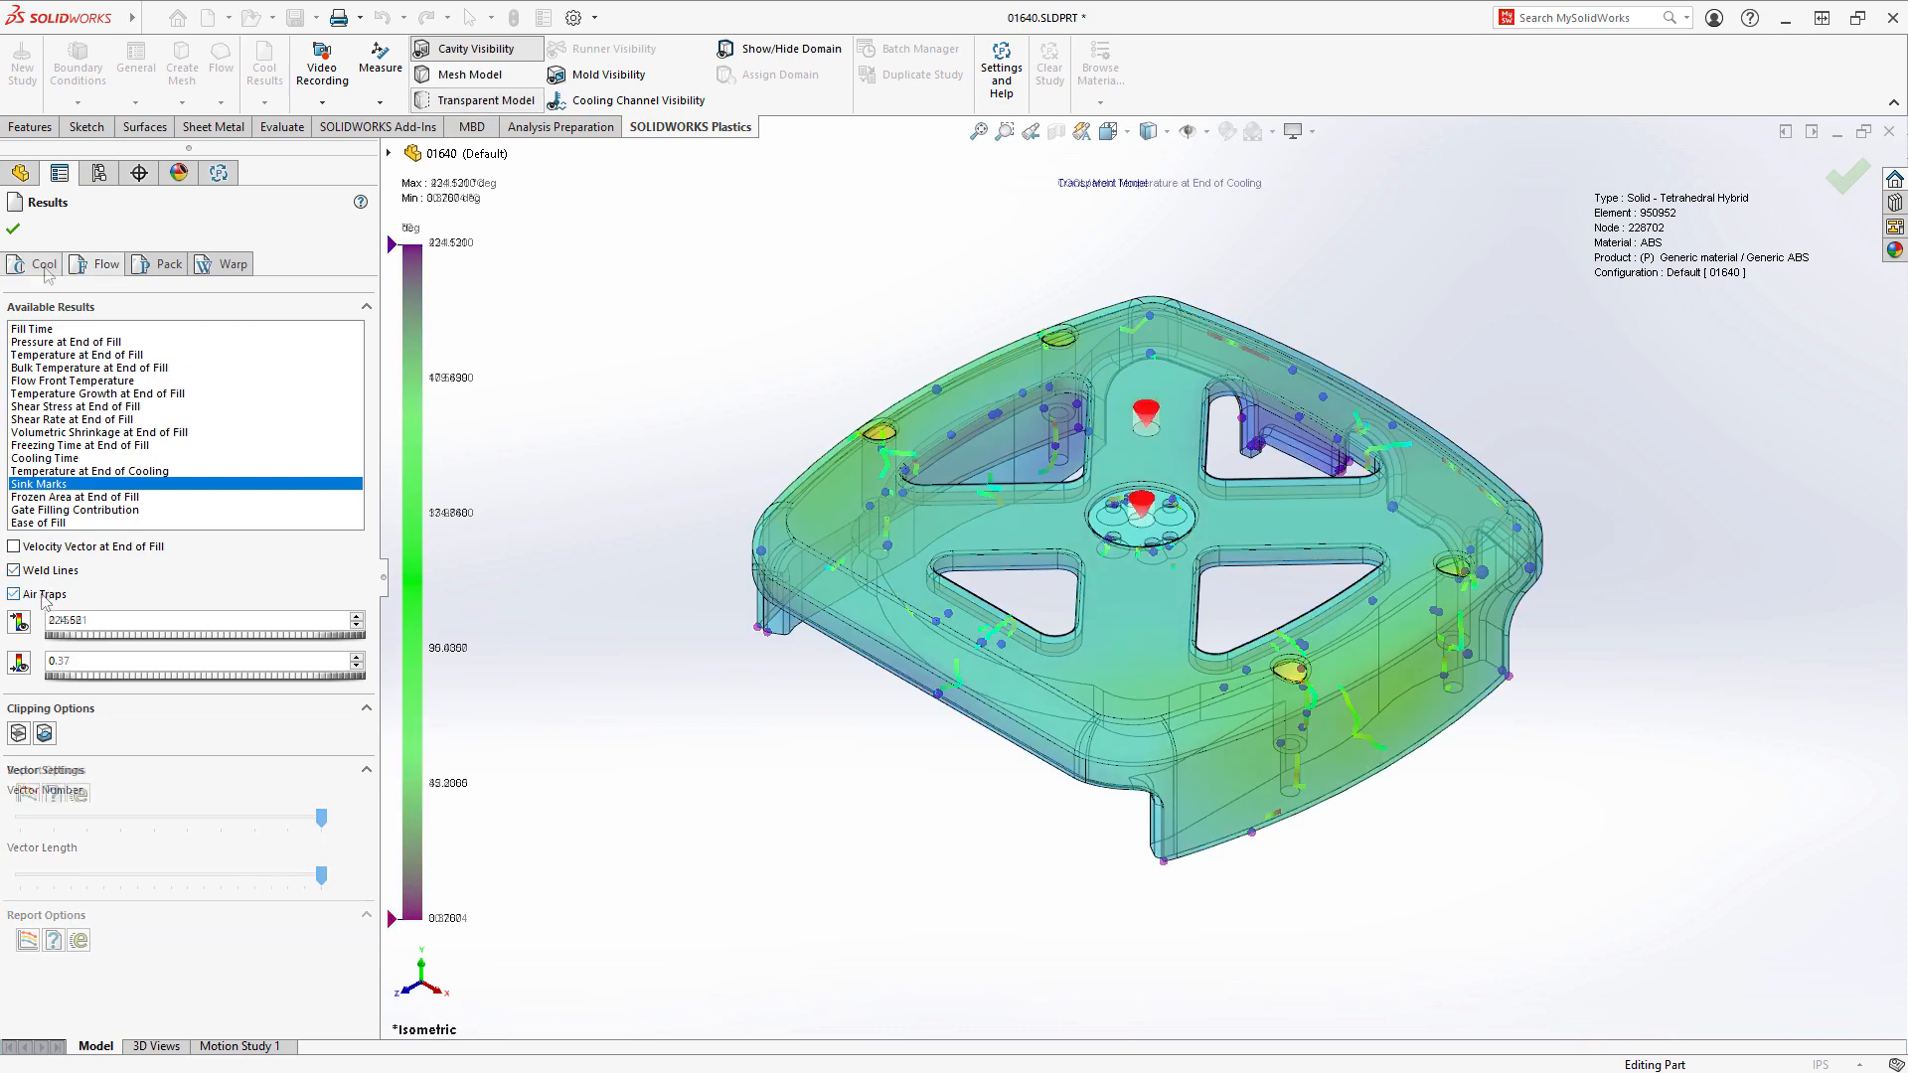
click(84, 394)
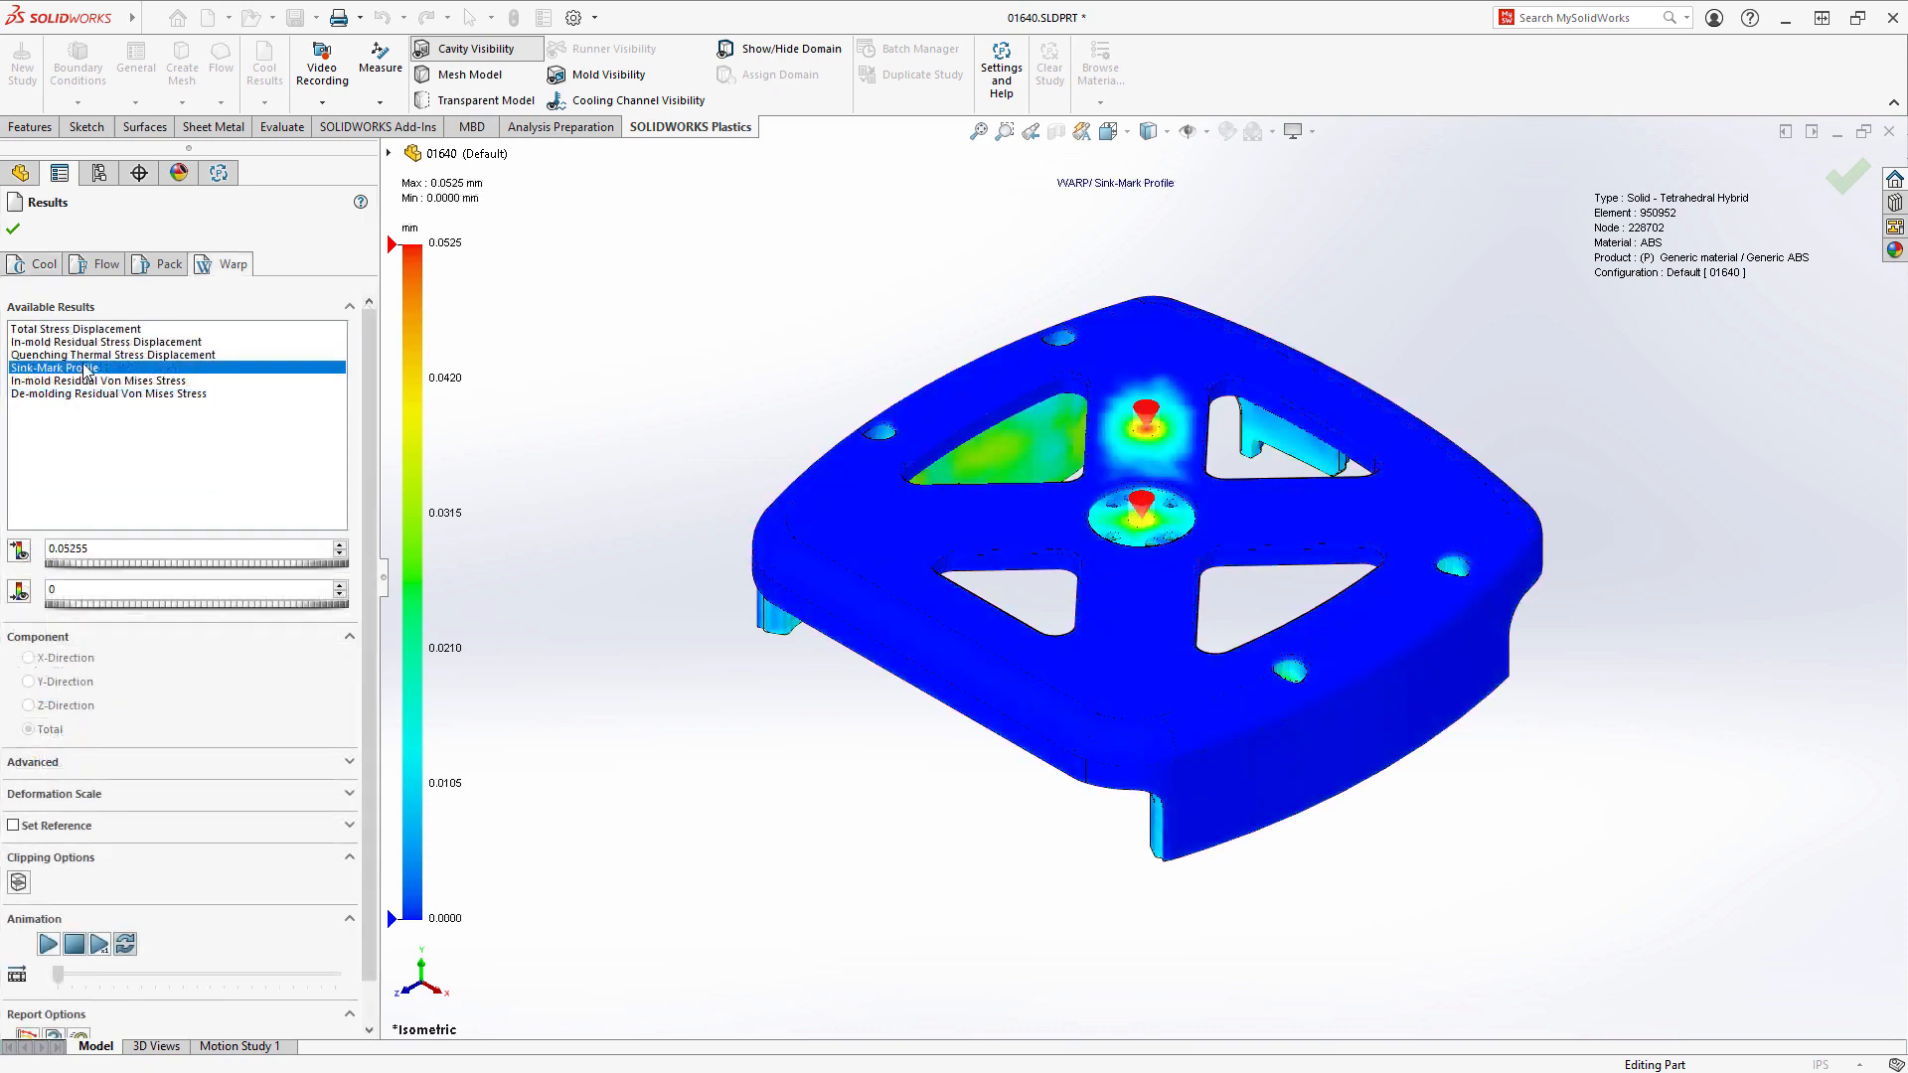
click(97, 330)
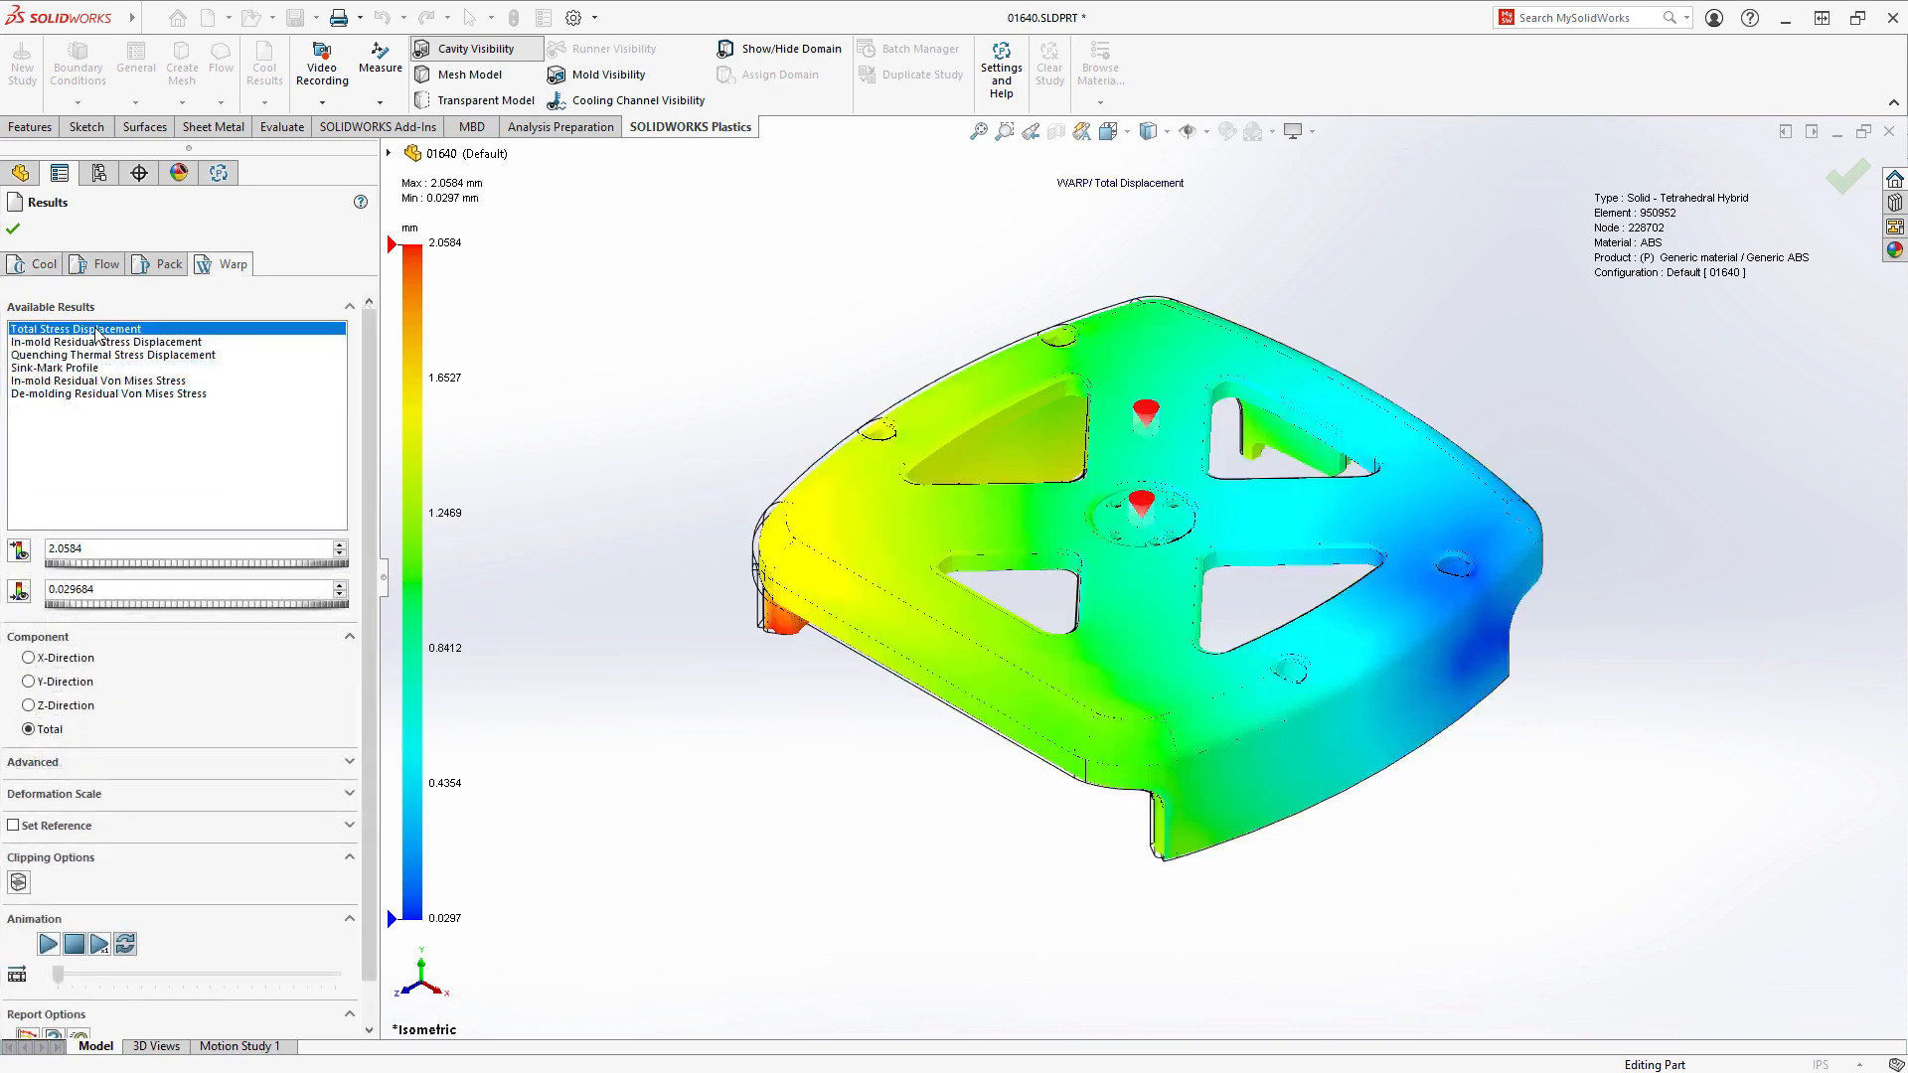